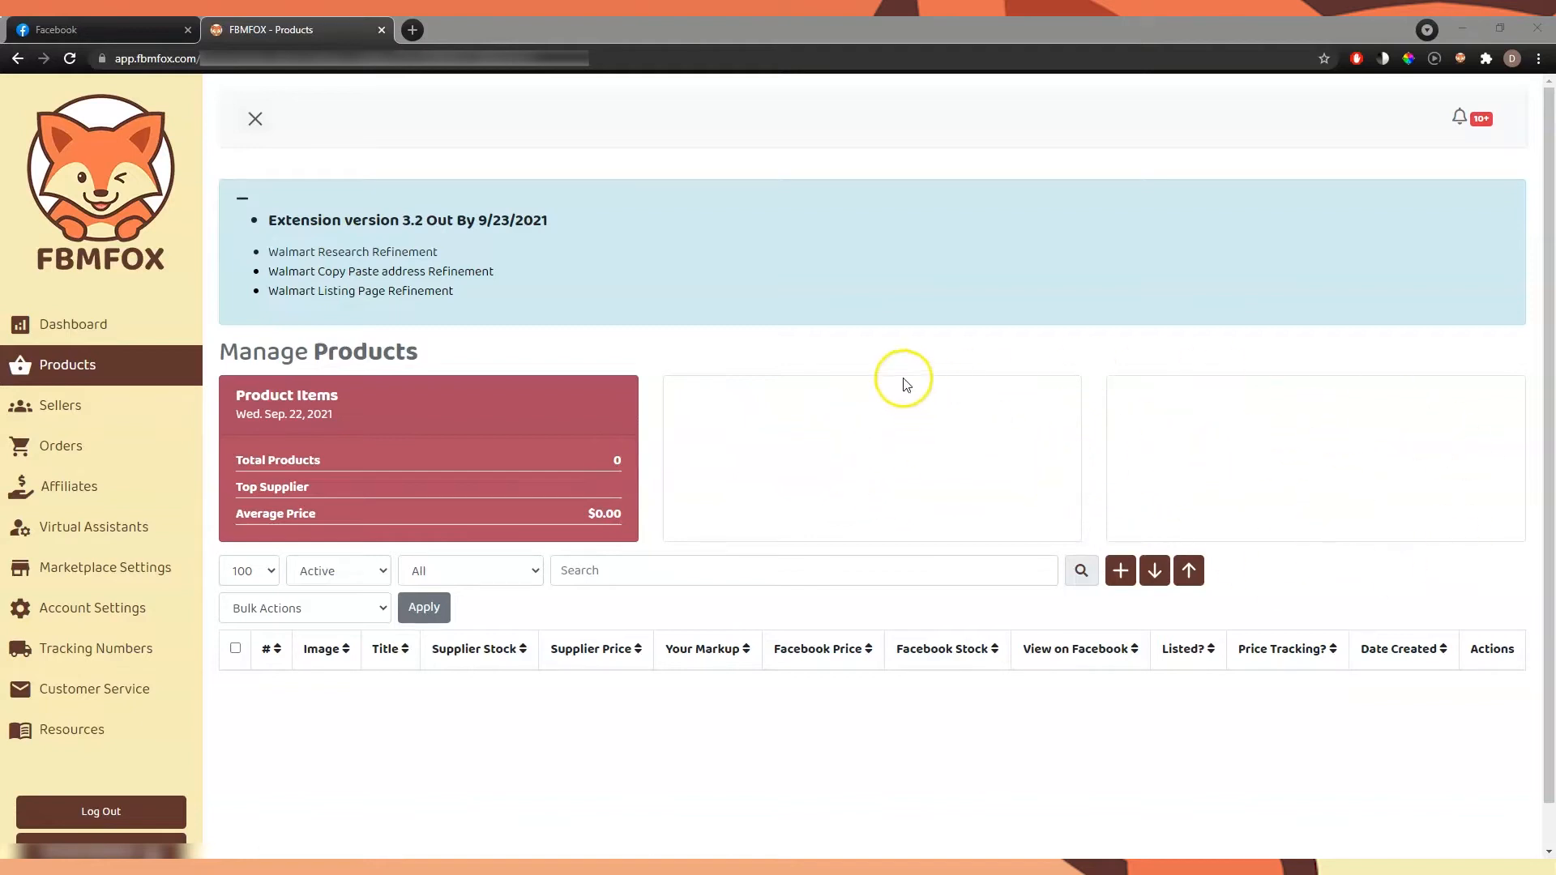
Switch to Facebook Marketplace, reload the Your Listings page and dismiss the New! Promotions banner
click(167, 31)
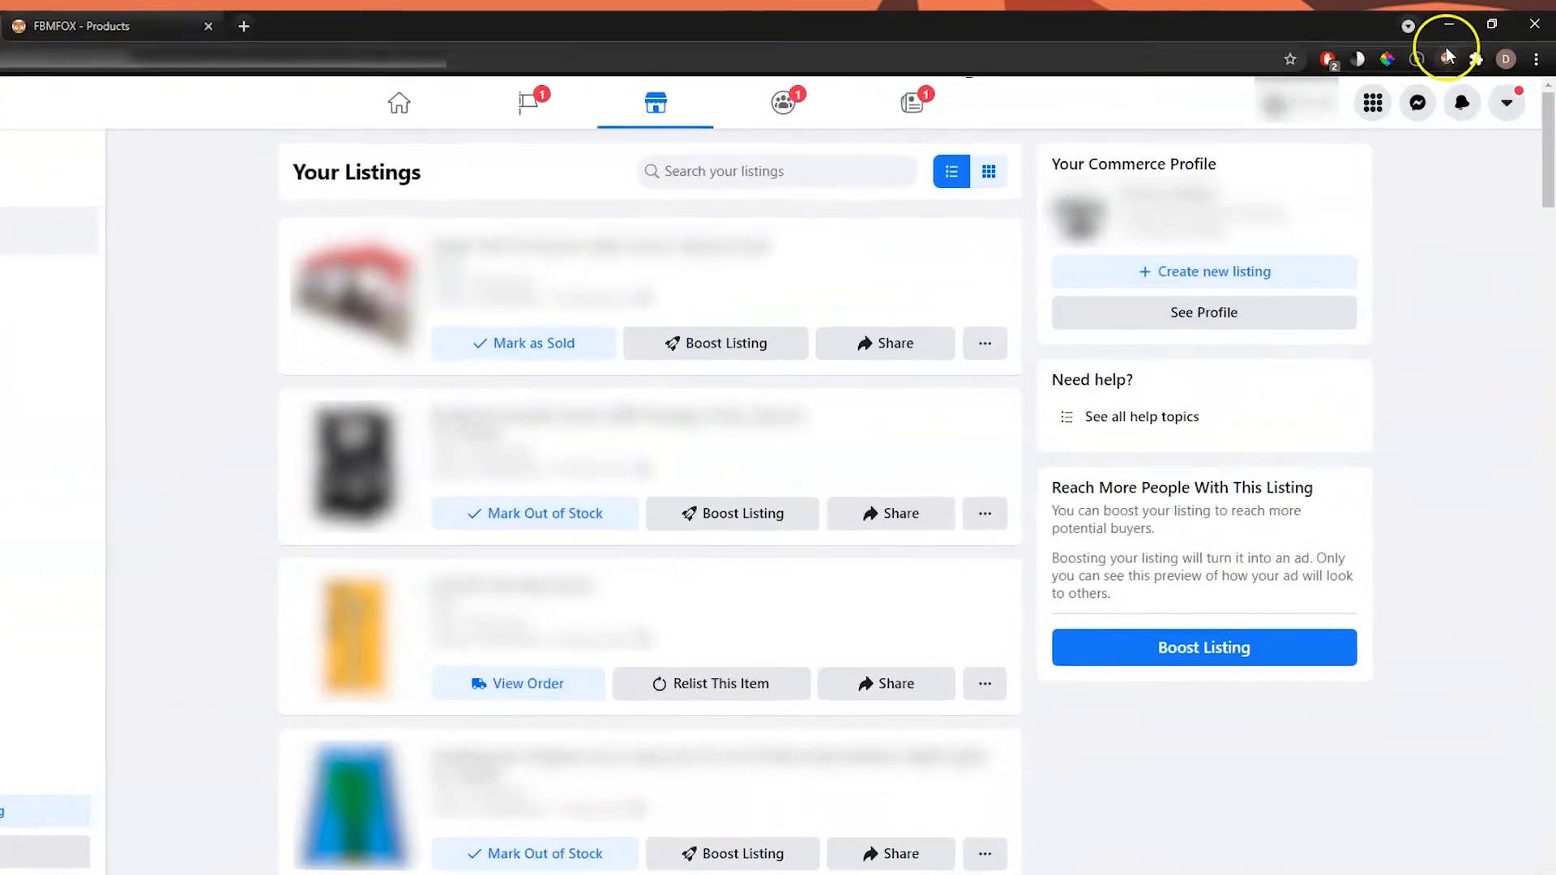
click(1459, 58)
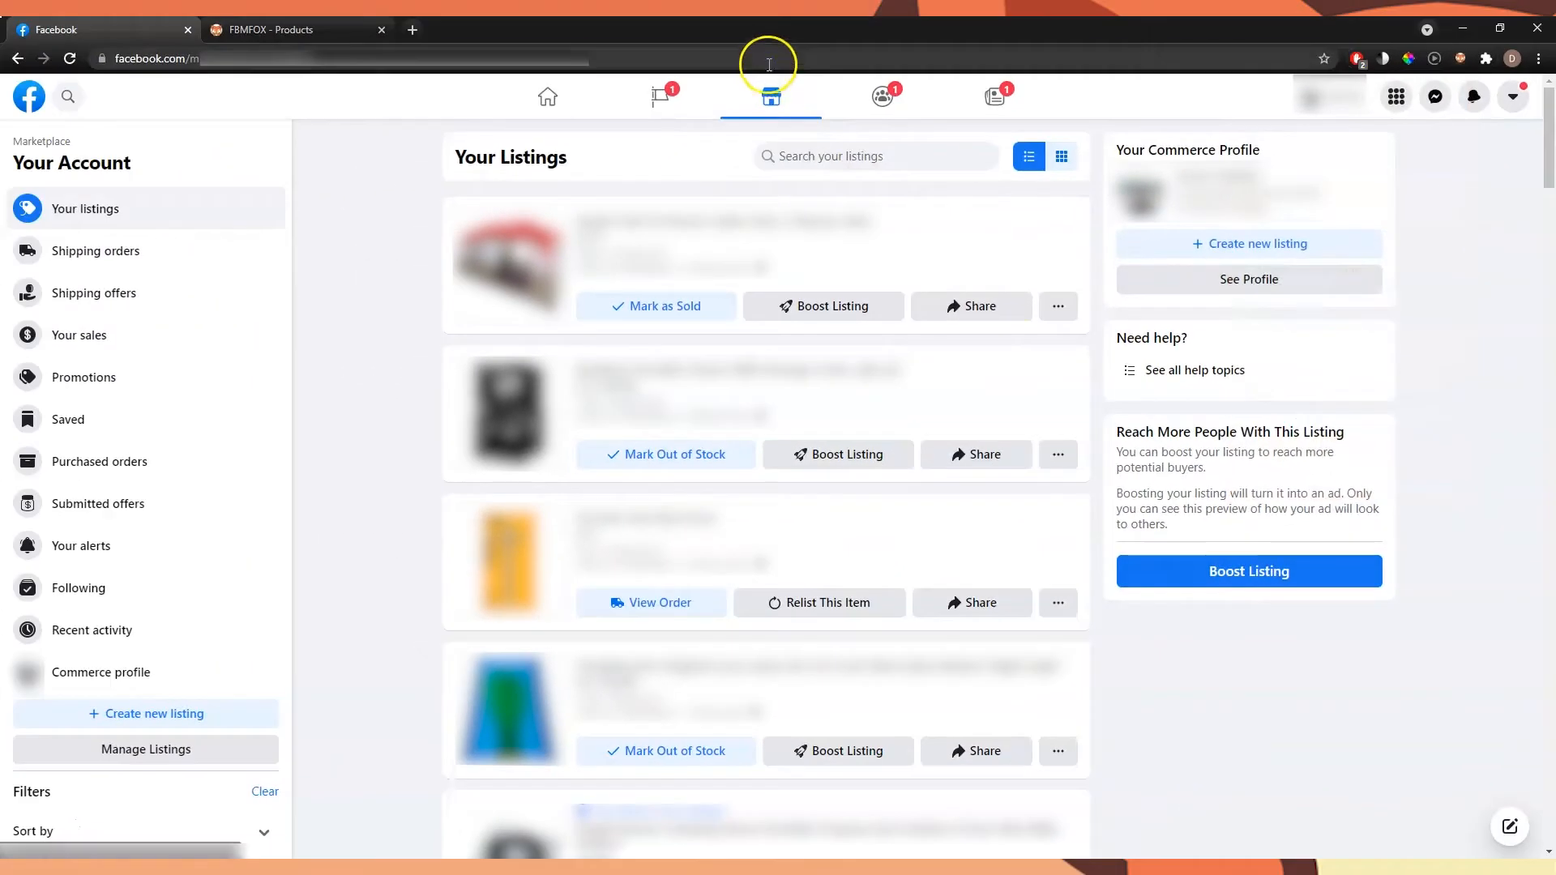
click(769, 64)
key(Return)
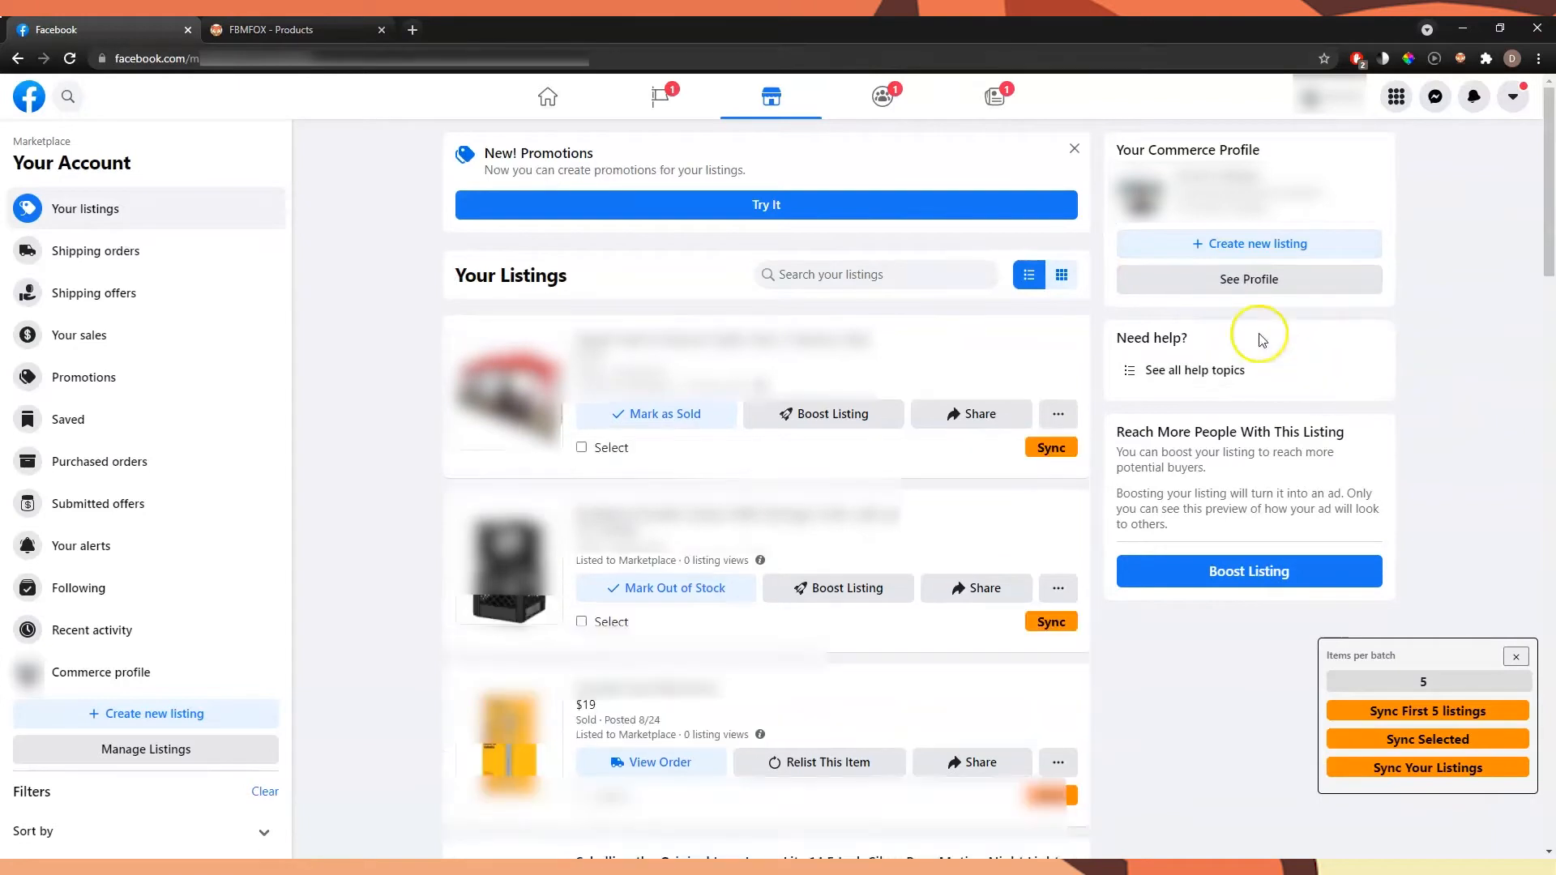
click(1074, 149)
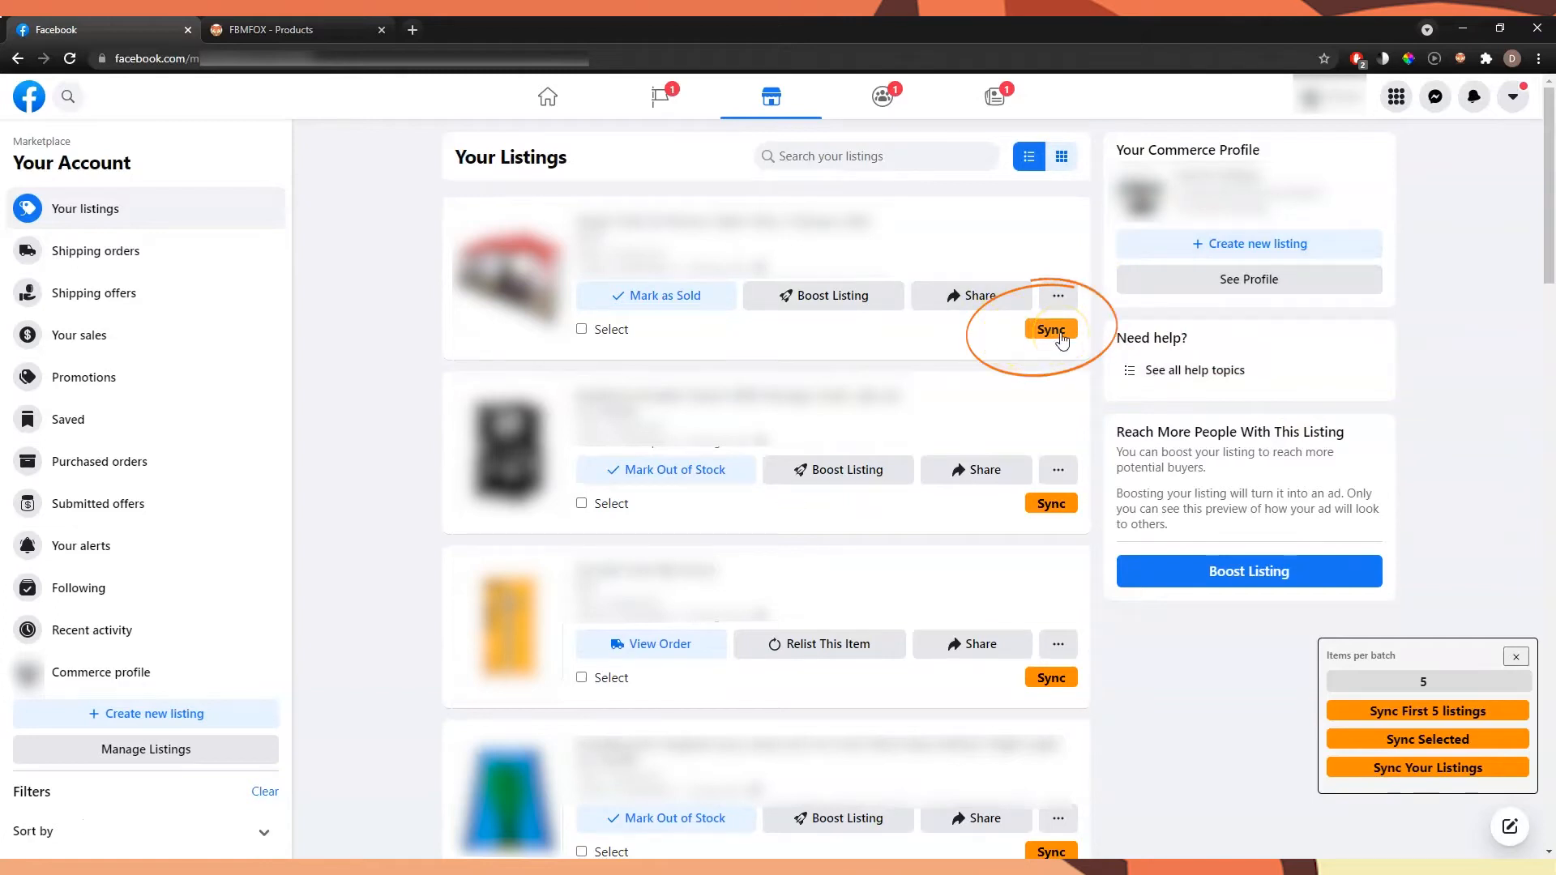
Examine the batch sync options for the listings and the Auto Price & Stock Updates options in the FBMFOX extension's settings
click(1409, 713)
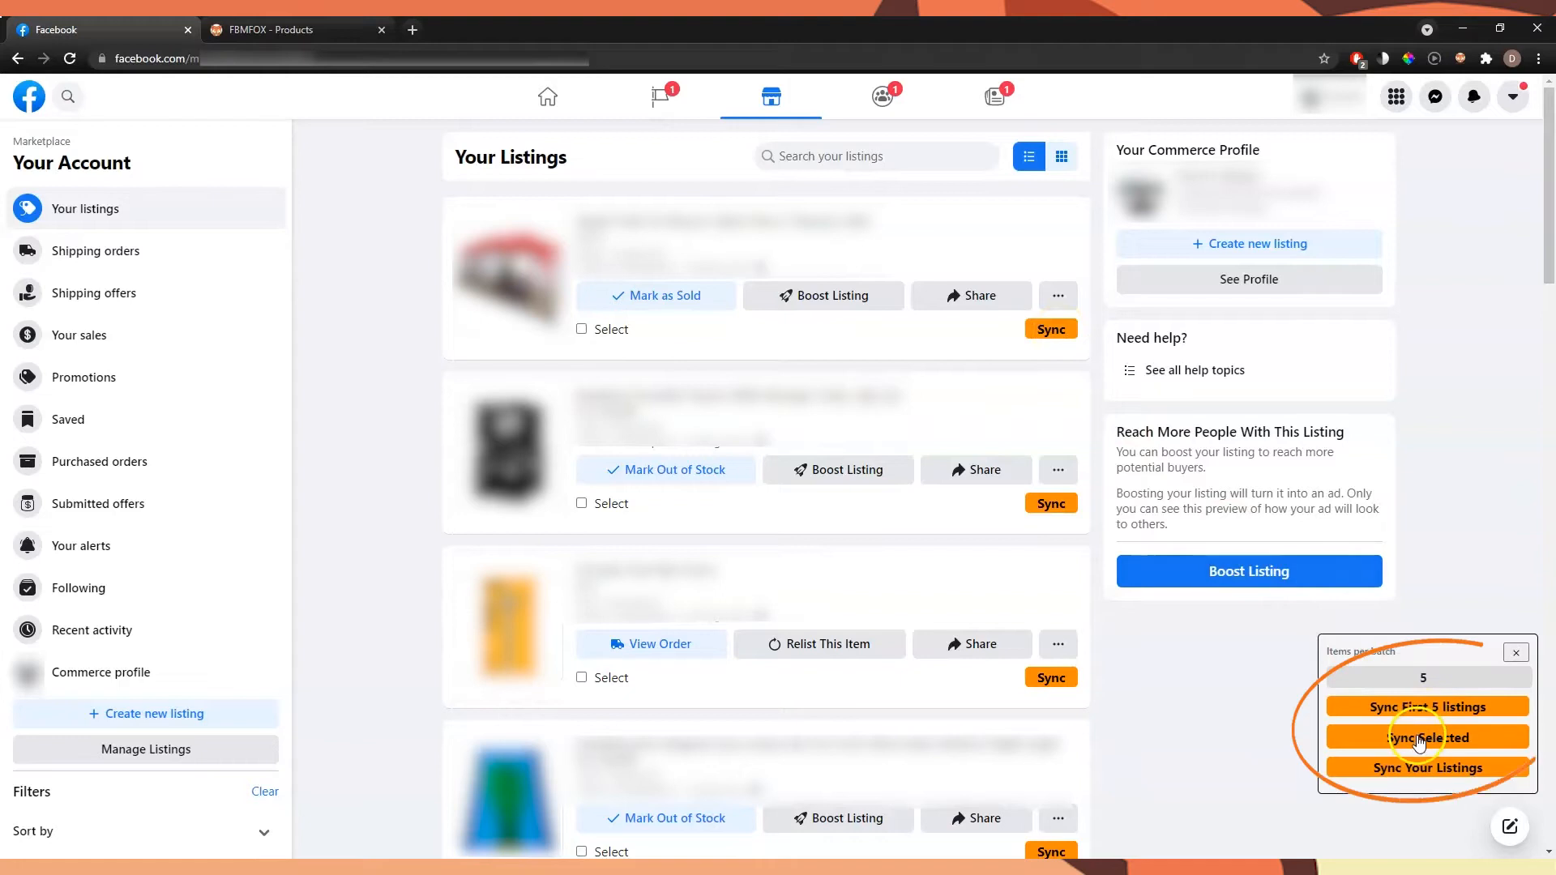
click(1426, 770)
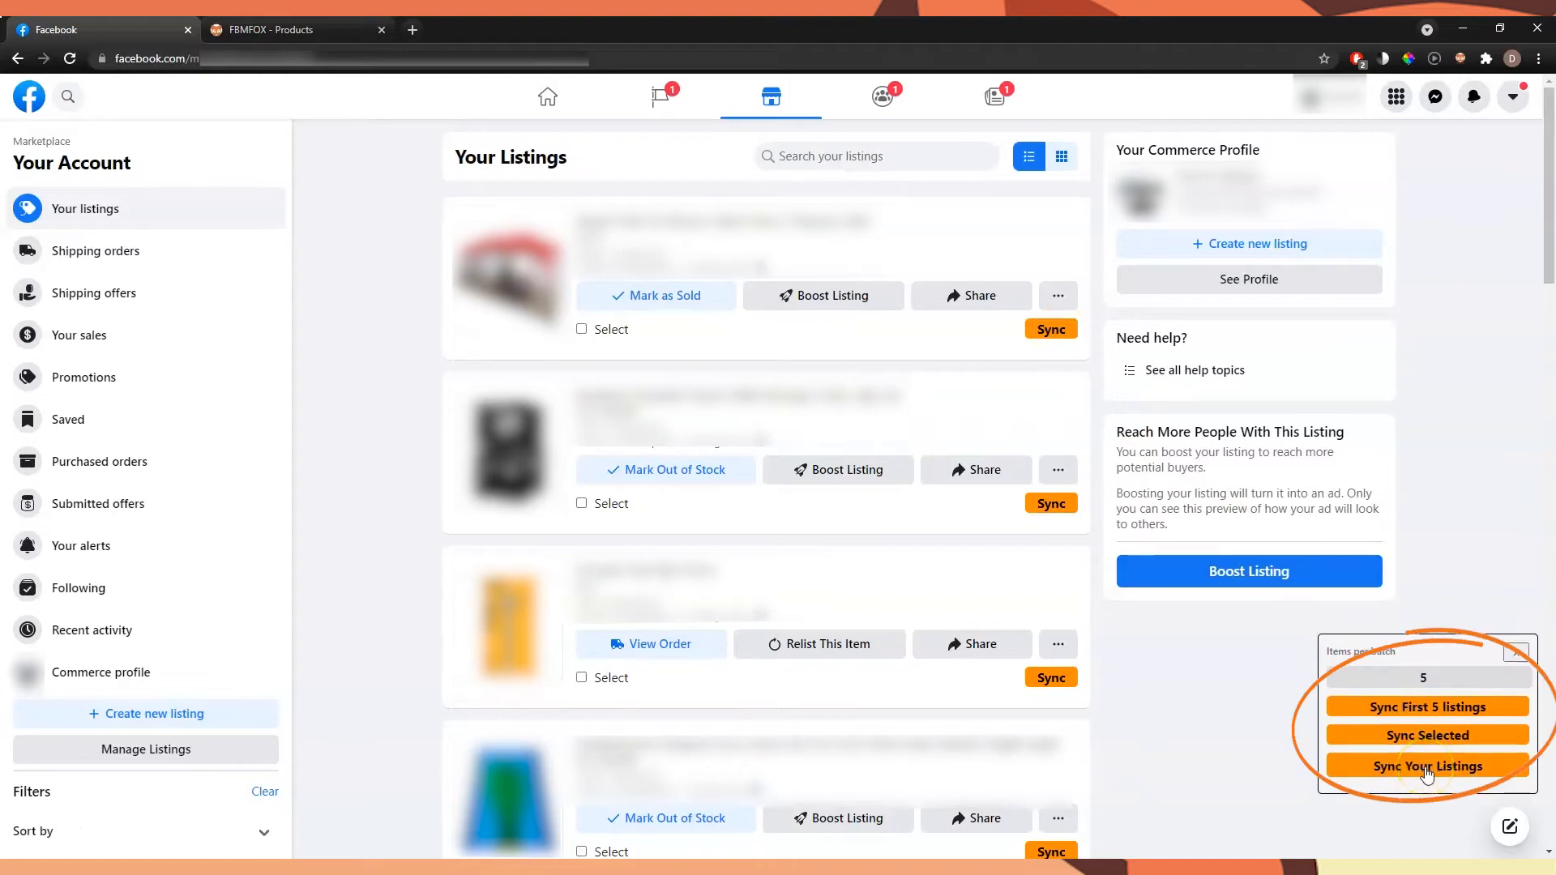
click(1459, 58)
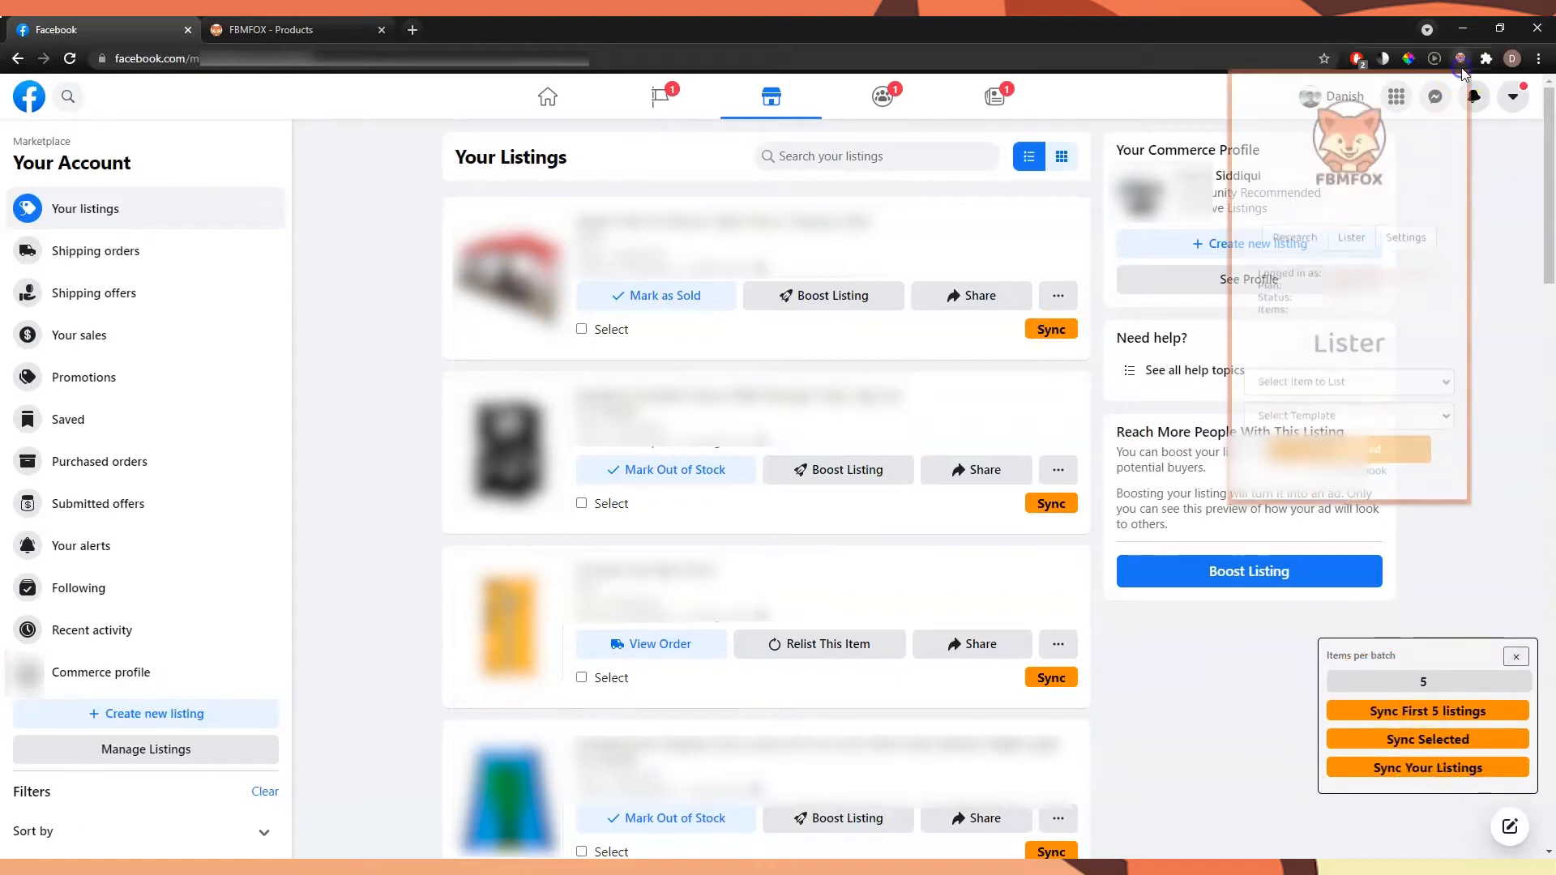
click(1404, 238)
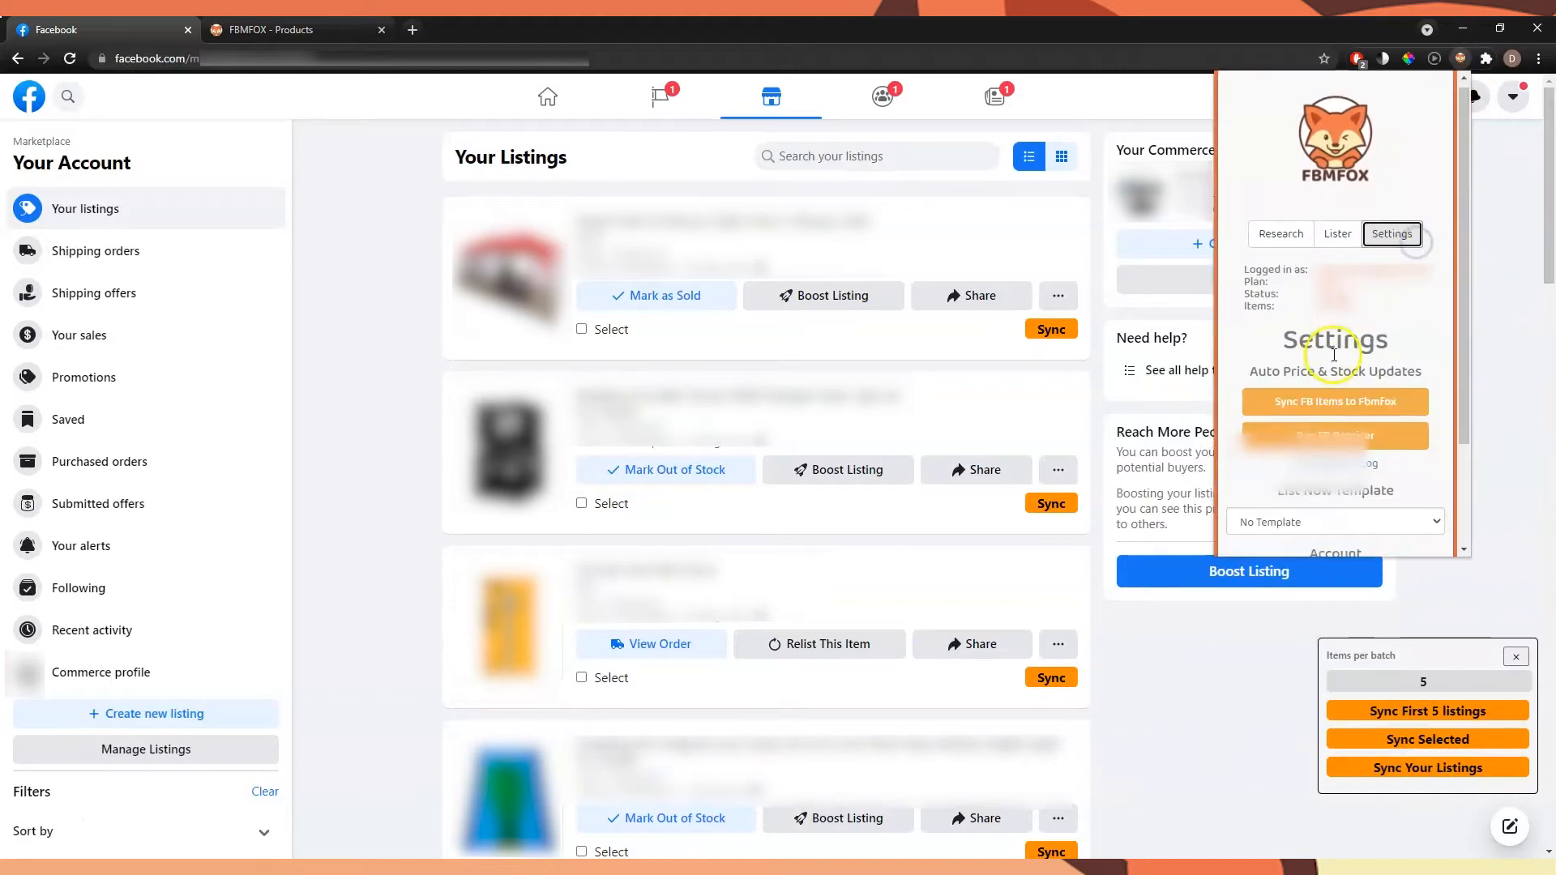
scroll(1355, 270, down, 2)
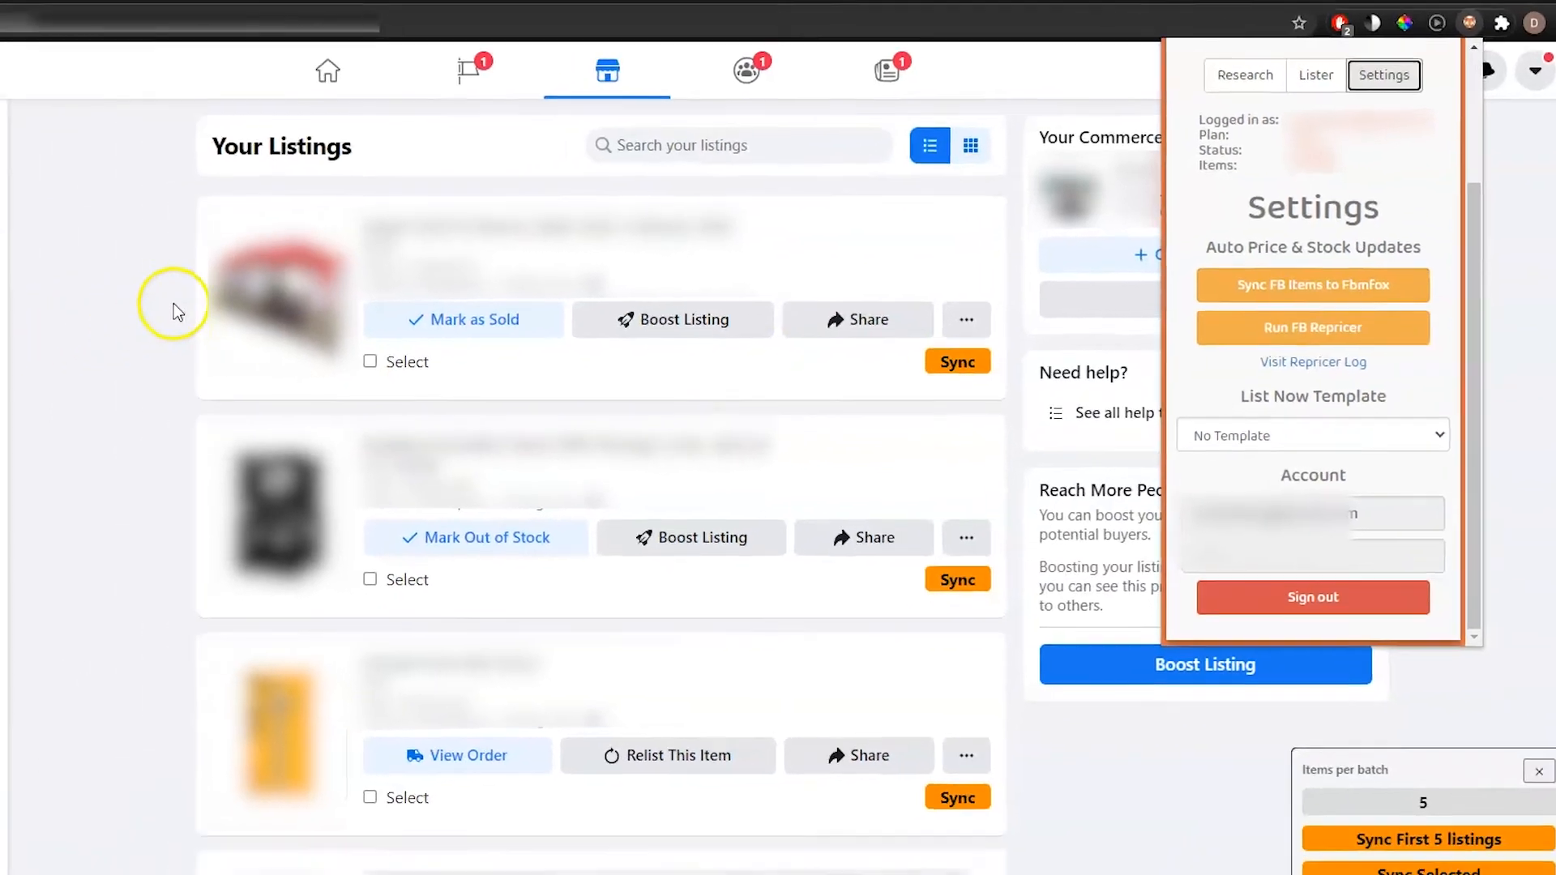
click(4, 325)
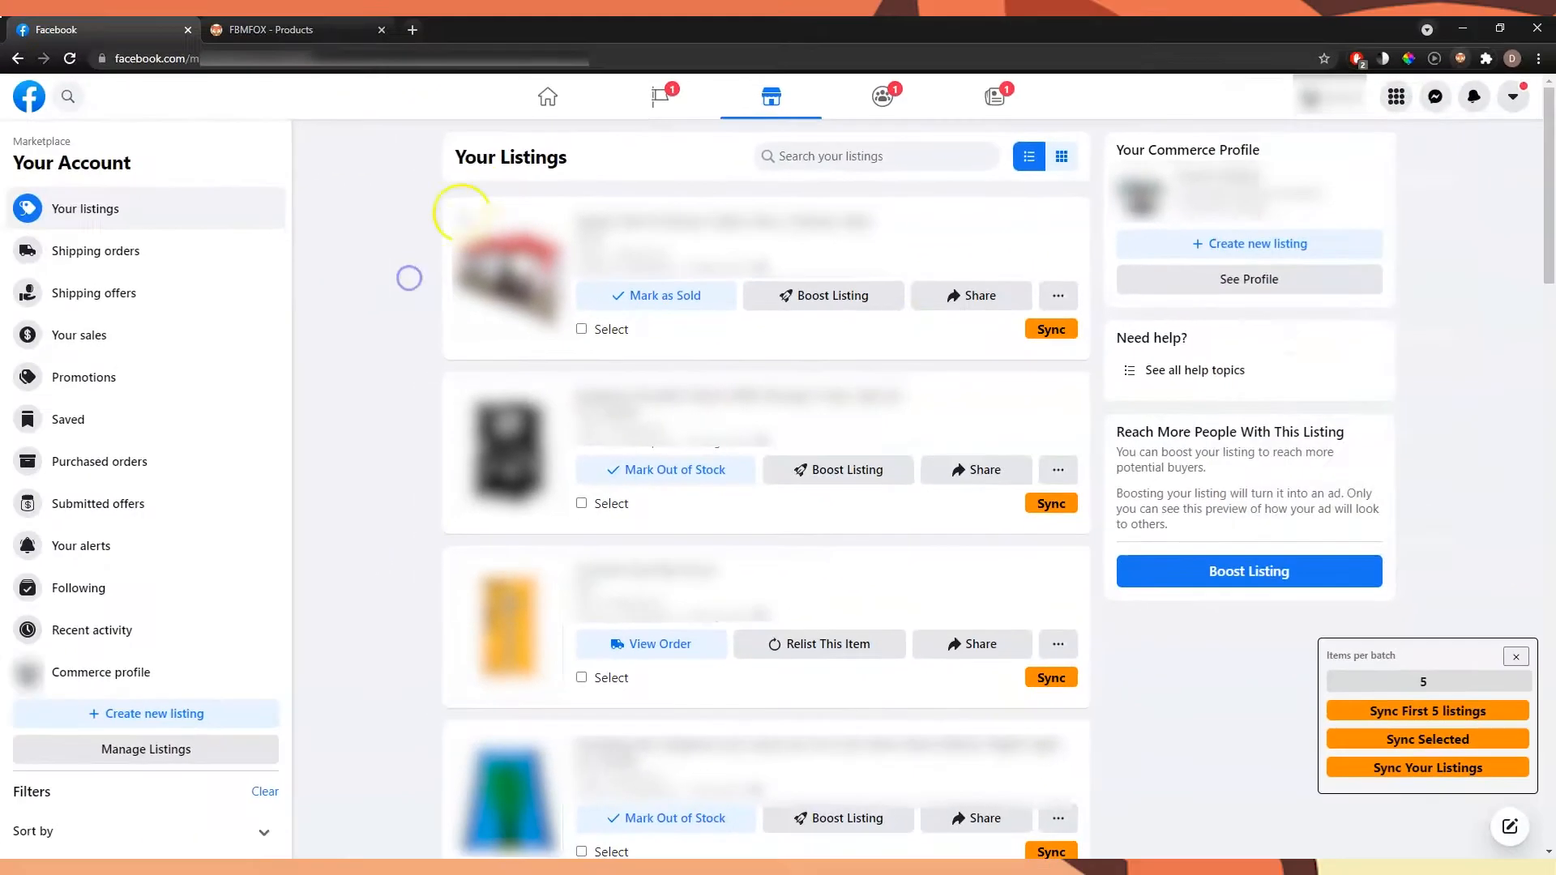
Sync the first Marketplace listing, the cabin tent, and check its price and stock on the FBMFOX Products page
click(1052, 342)
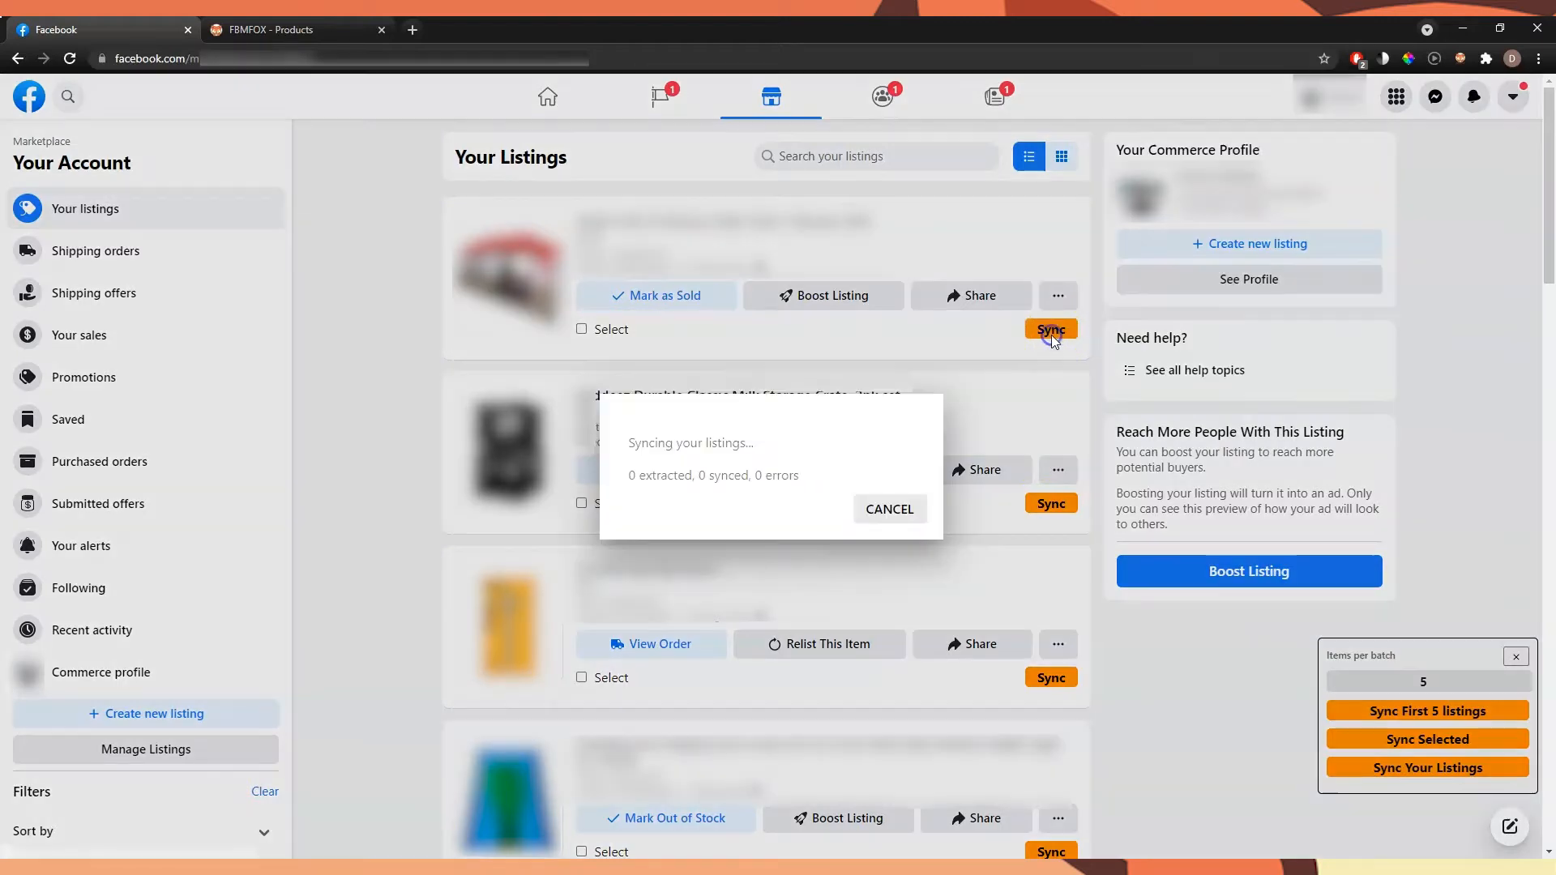
click(1037, 455)
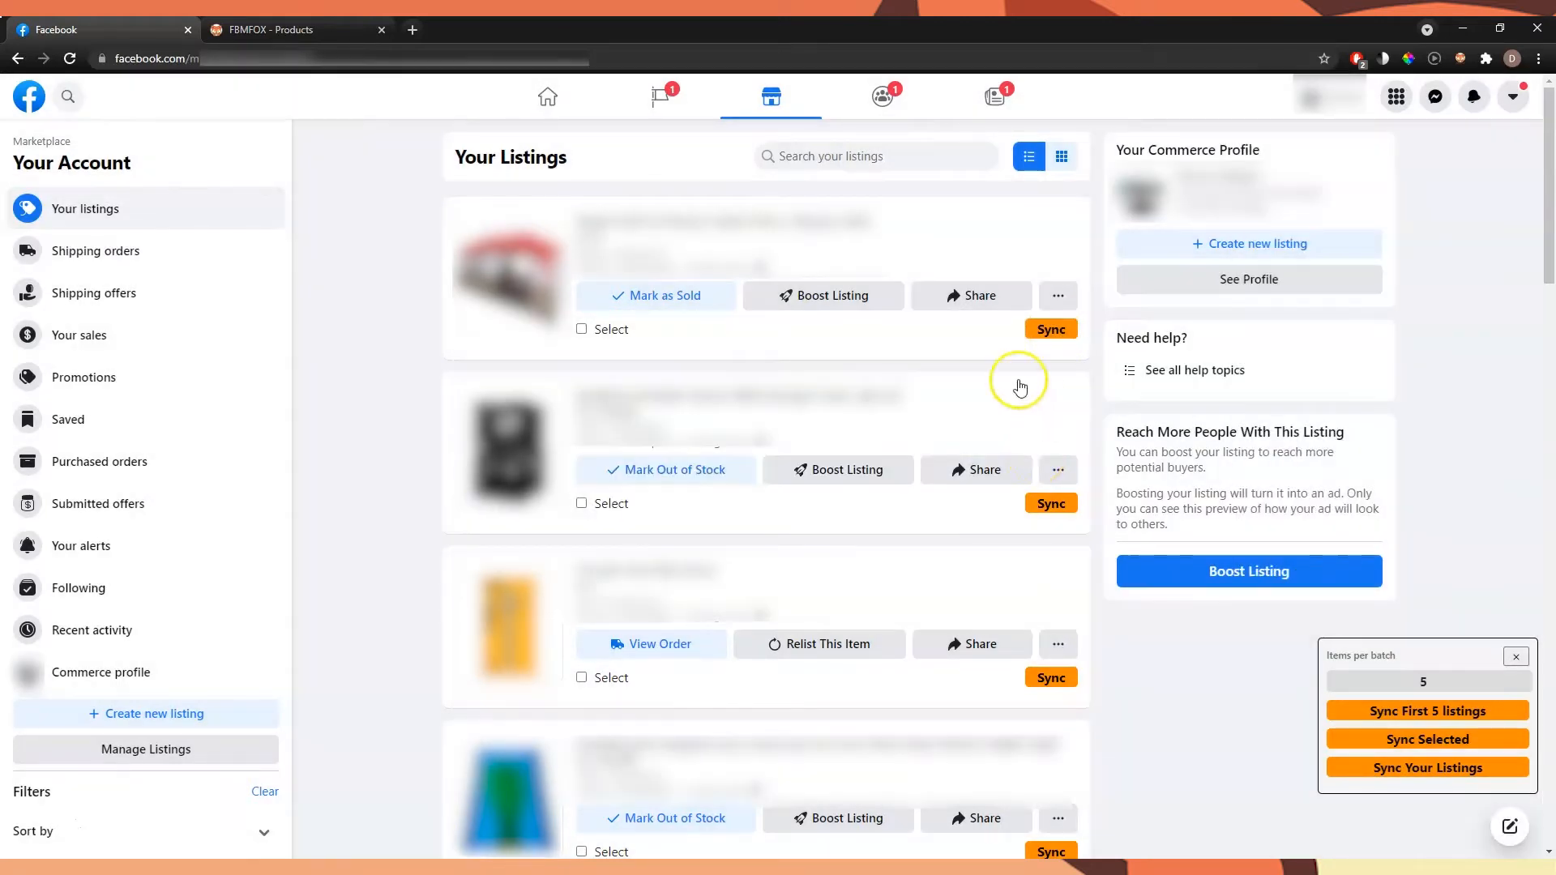
click(324, 32)
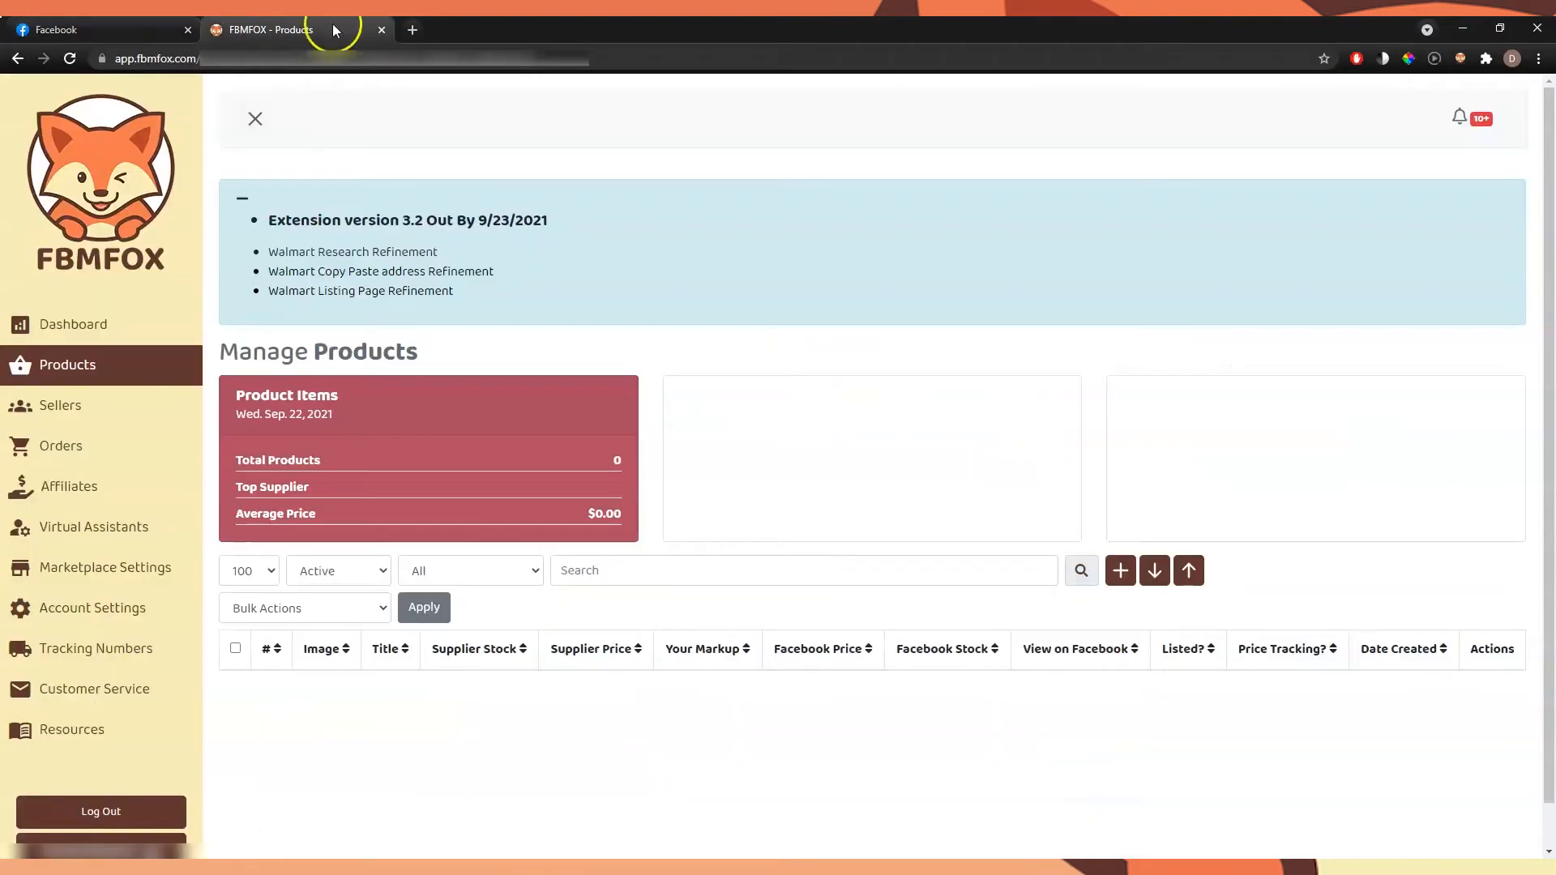
click(129, 357)
scroll(938, 346, down, 1)
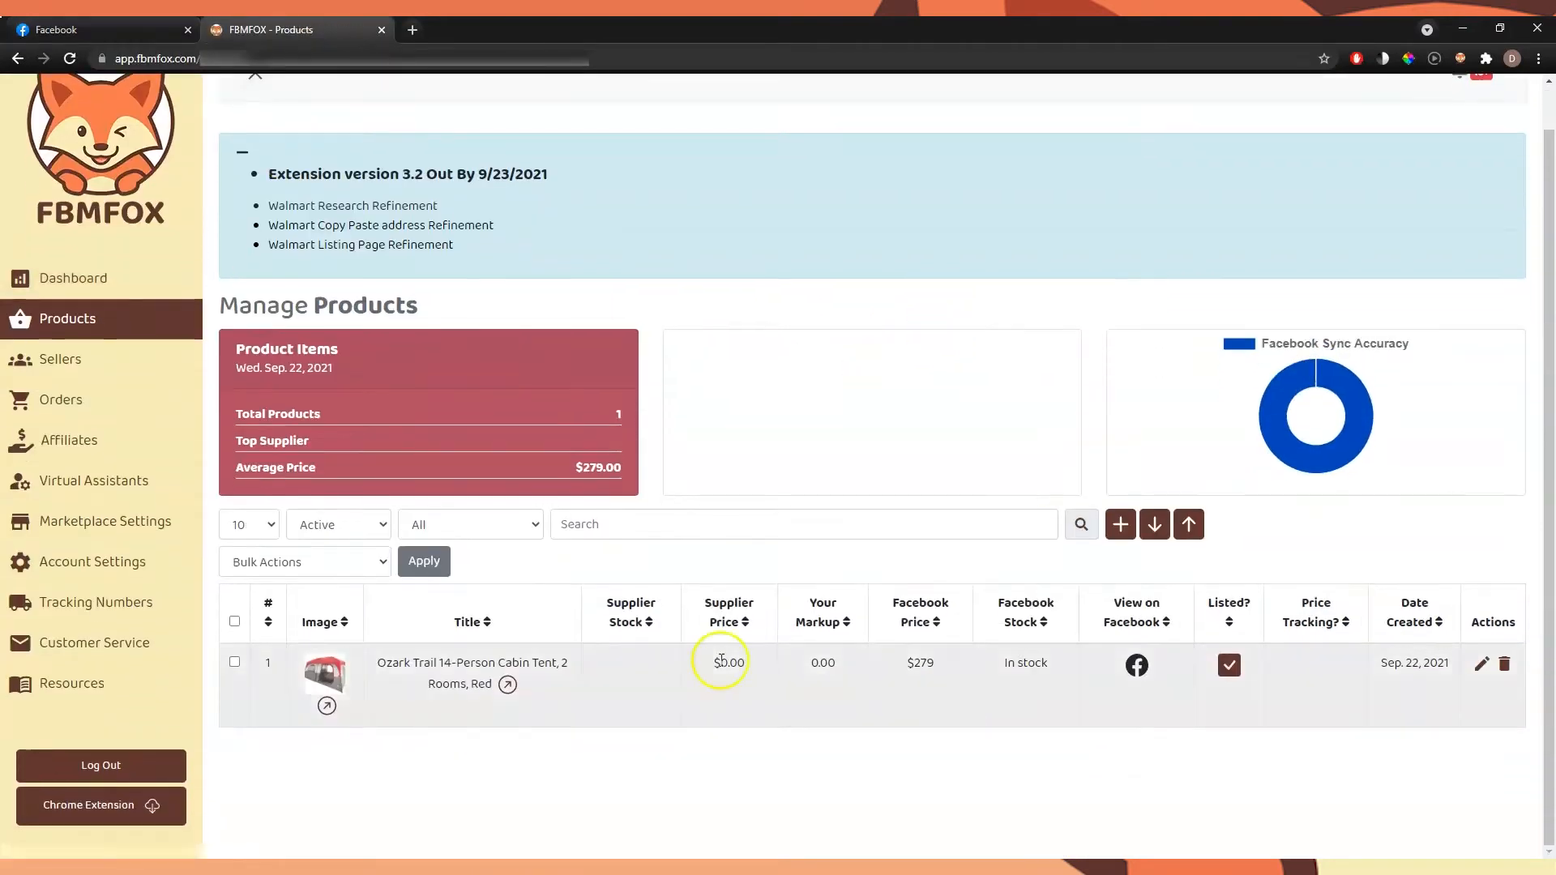
double_click(921, 663)
triple_click(1024, 663)
Sync the second Marketplace listing, the milk storage crate, and reload the FBMFOX Products page
click(99, 30)
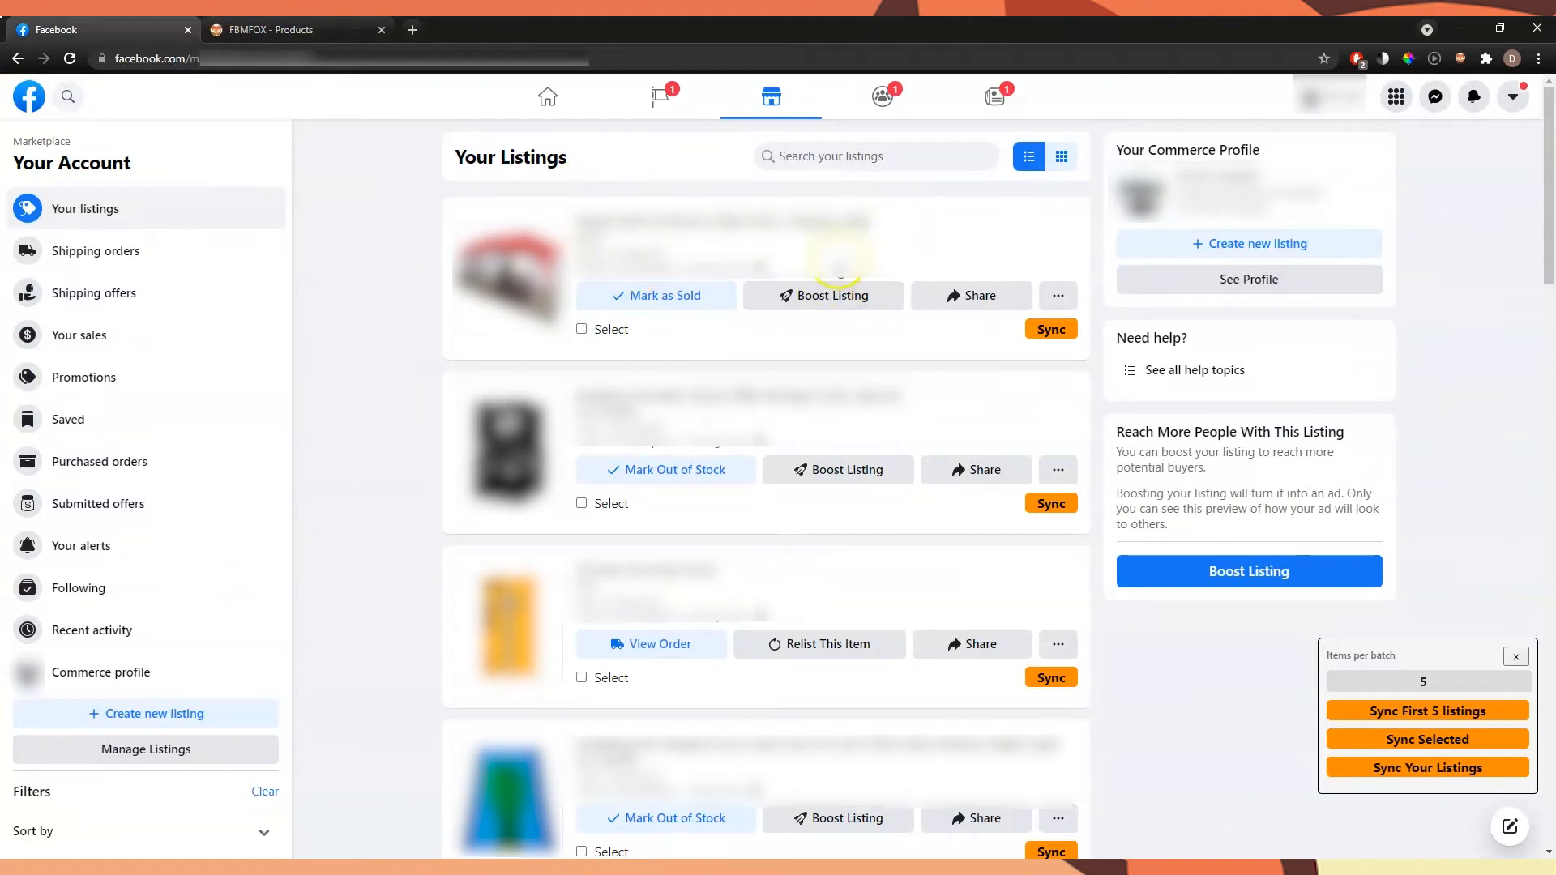
scroll(972, 389, down, 1)
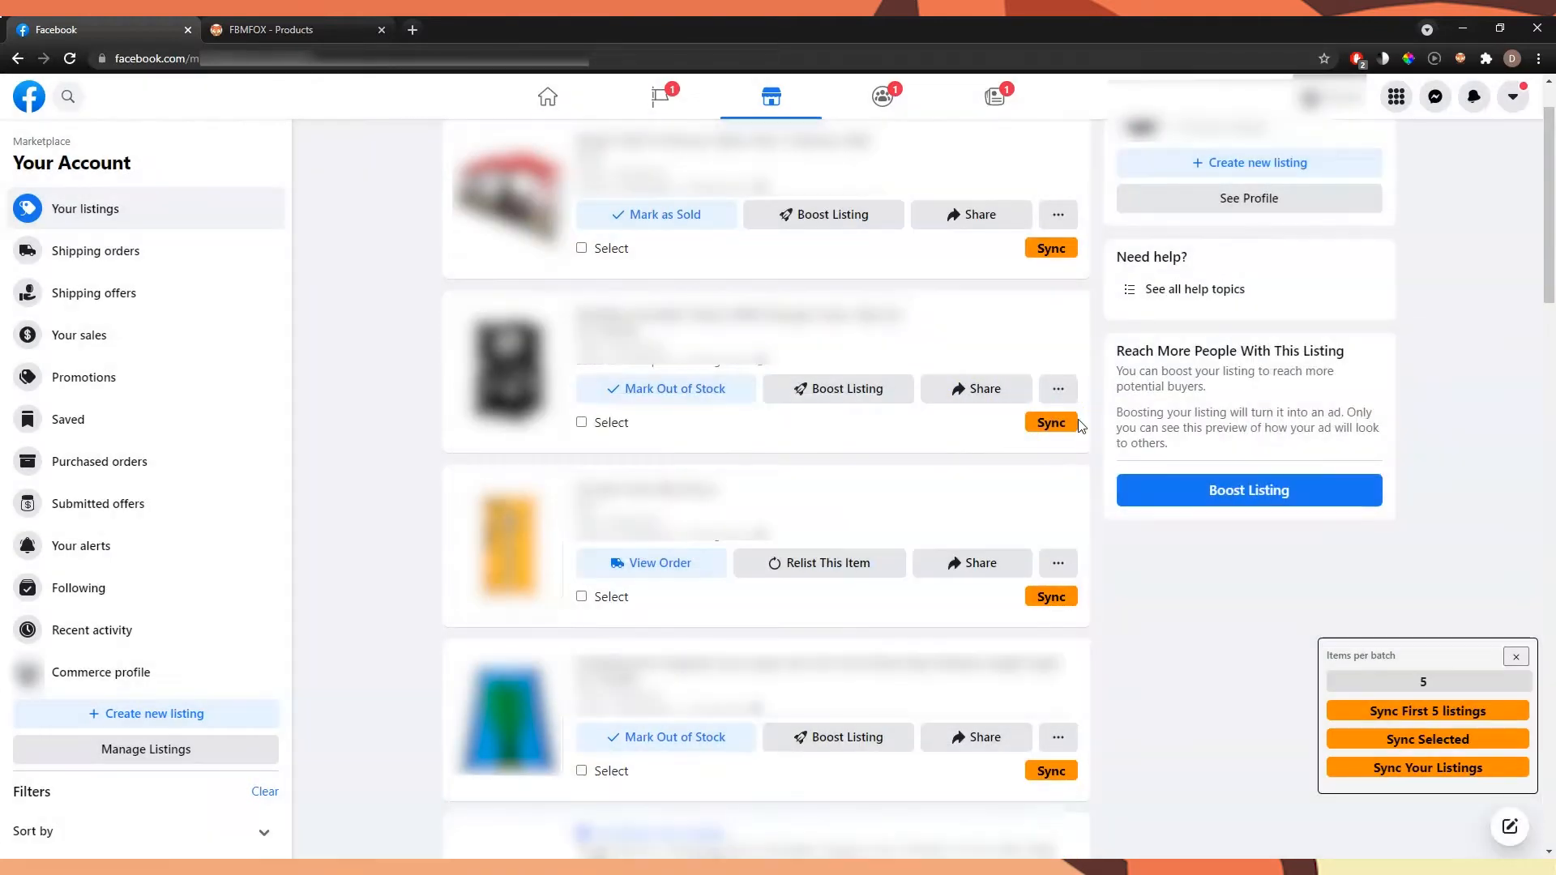
click(1078, 417)
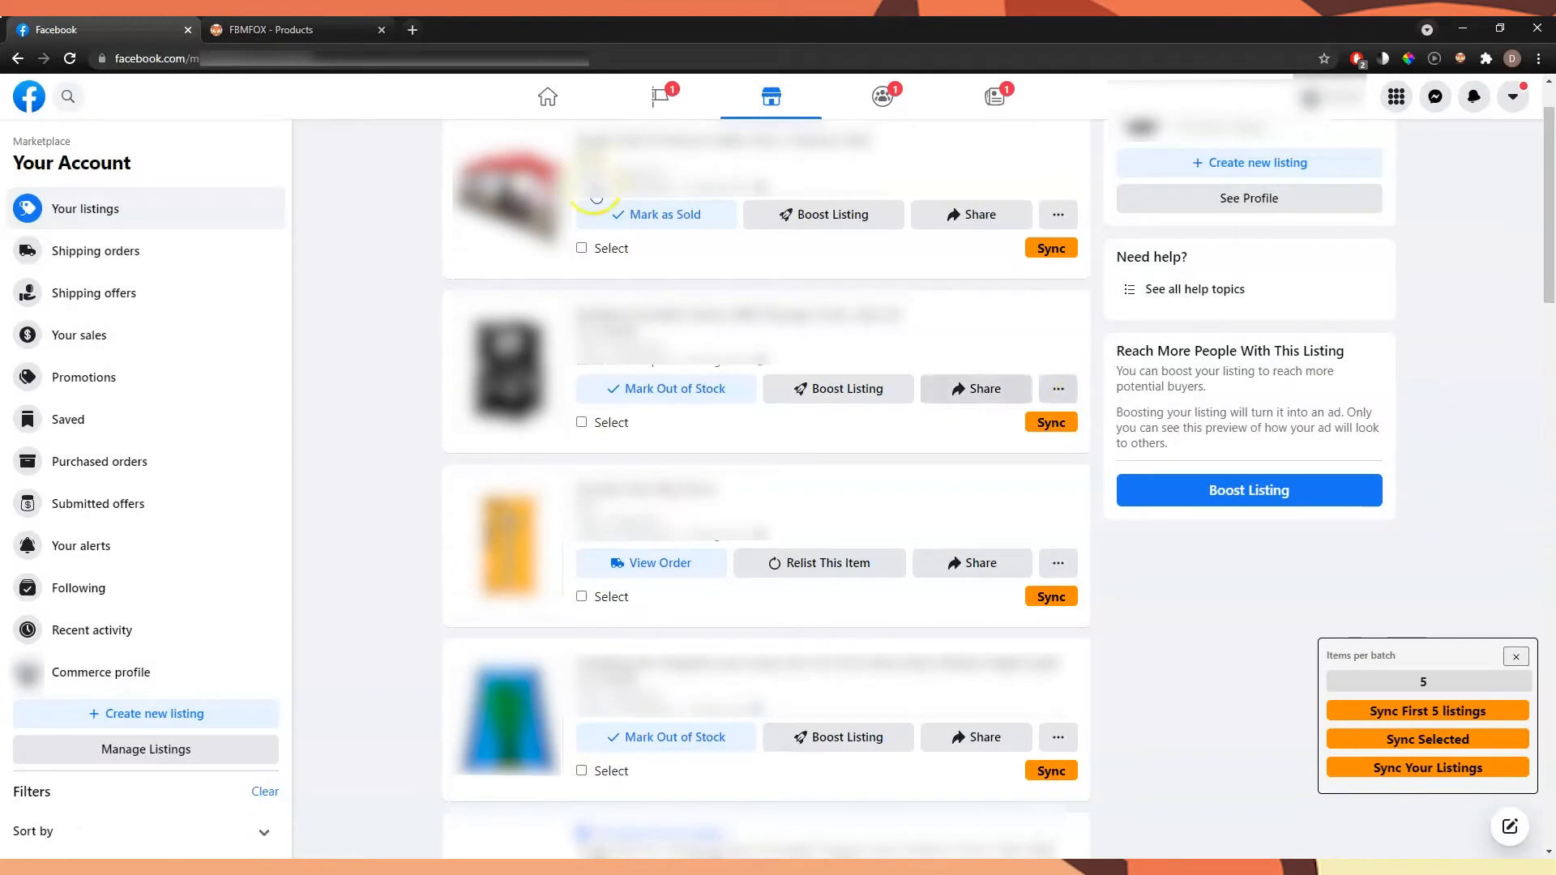
click(276, 30)
click(396, 60)
key(Return)
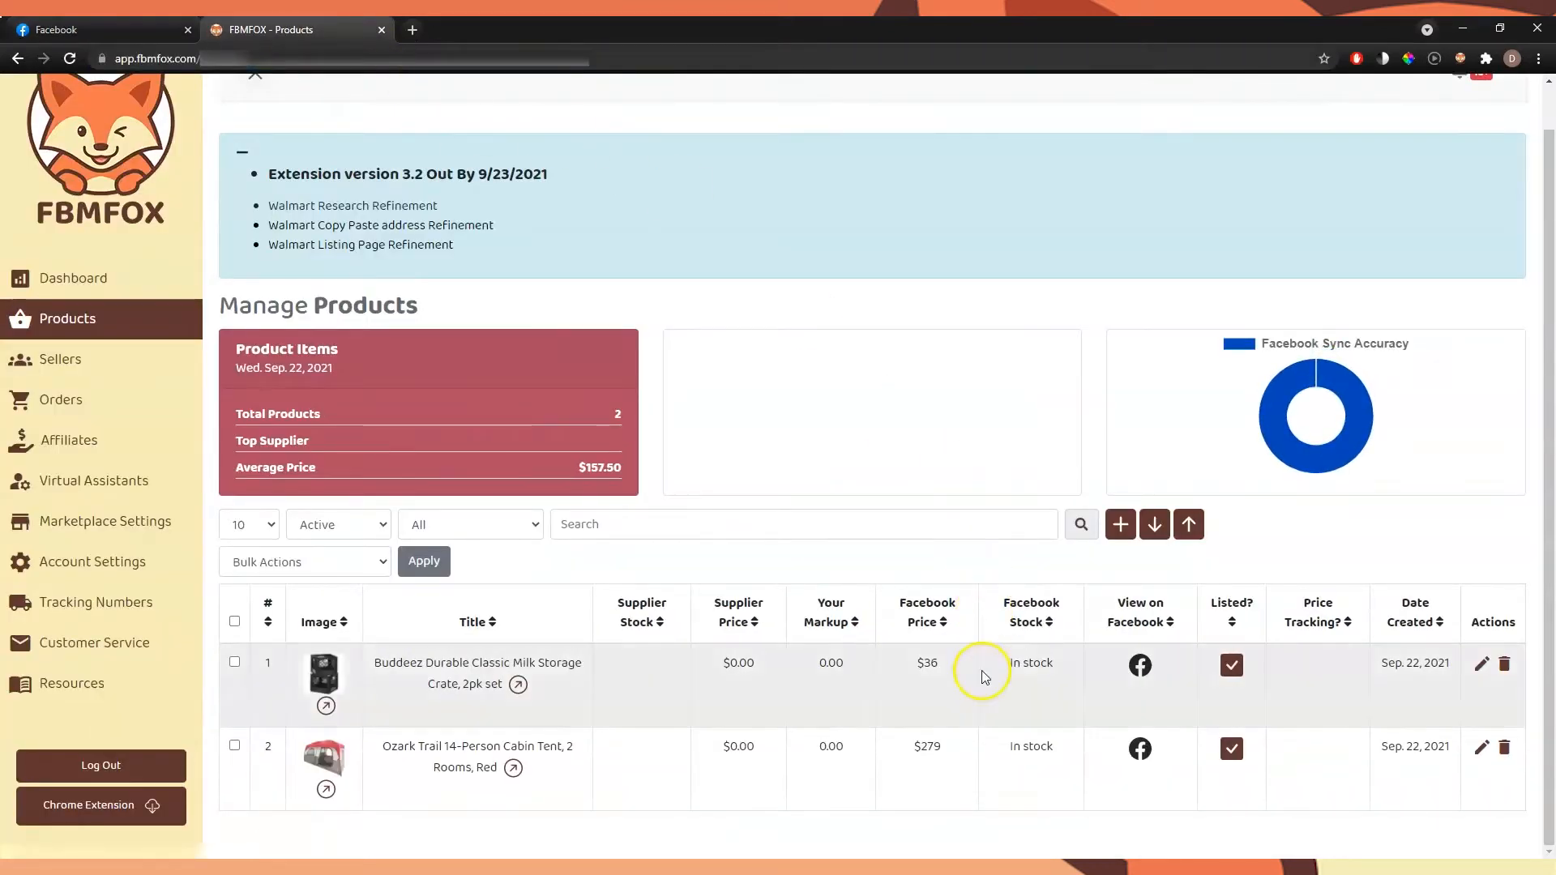
Delete the synced tent and milk crate products from FBMFOX with the Delete Products bulk action
click(143, 29)
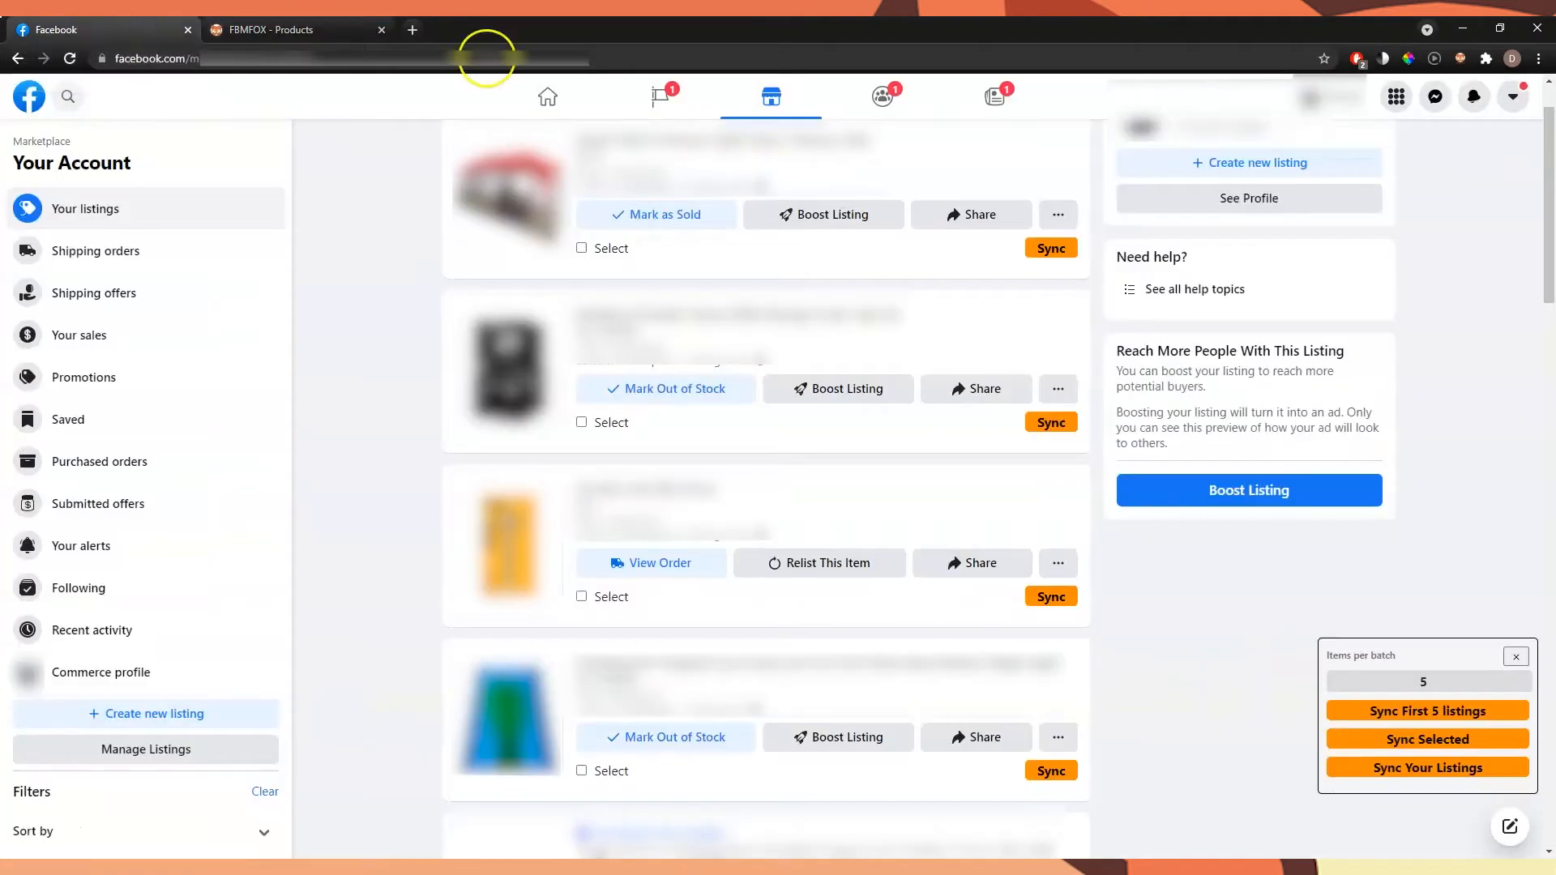
click(332, 31)
click(234, 621)
click(263, 562)
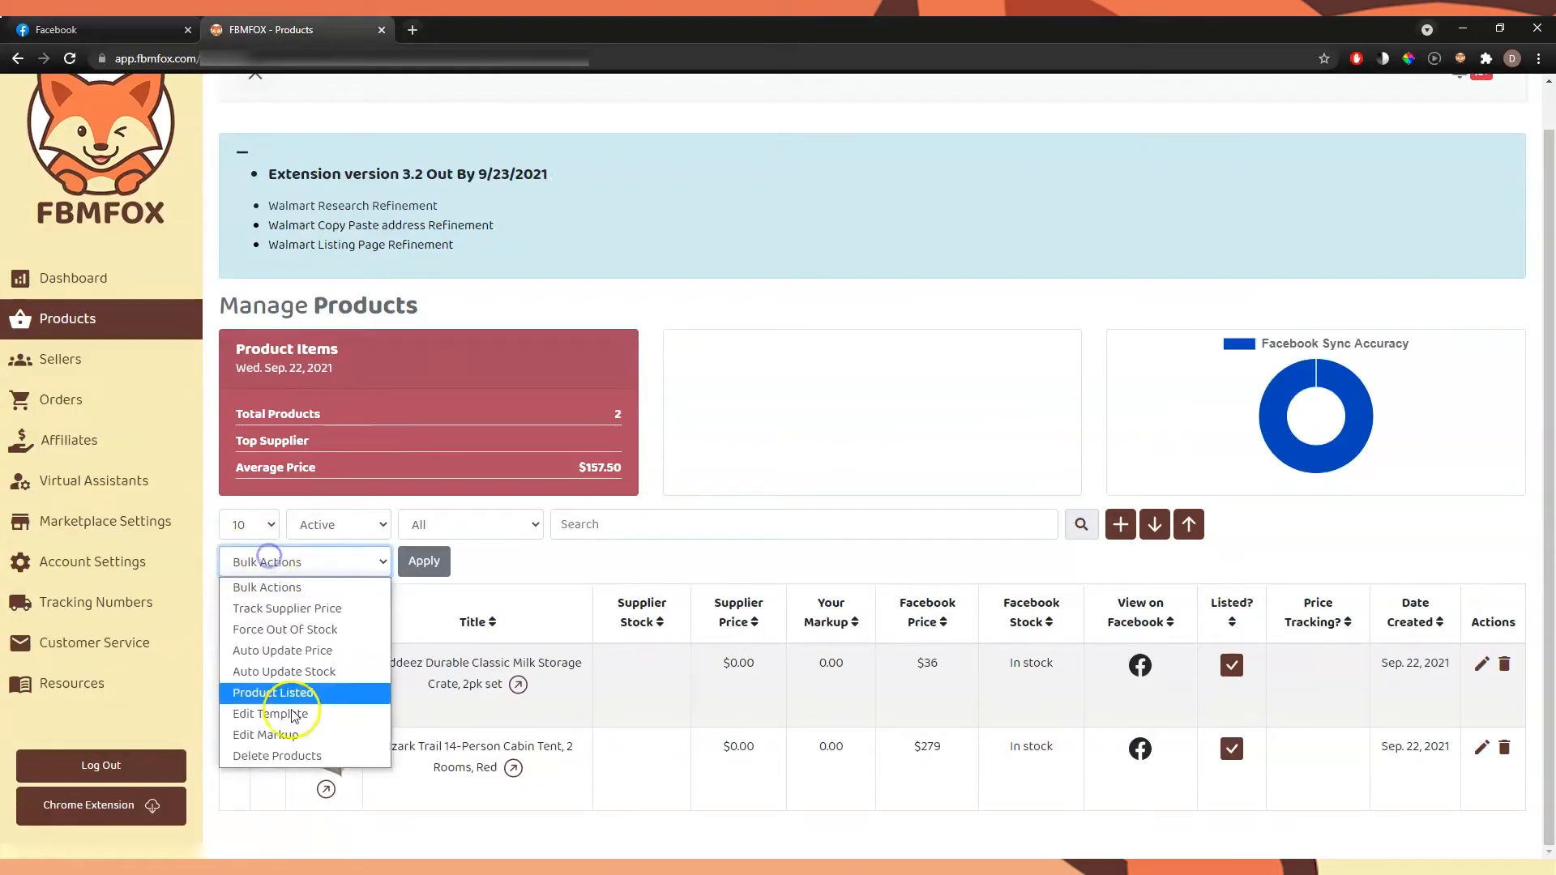
click(278, 756)
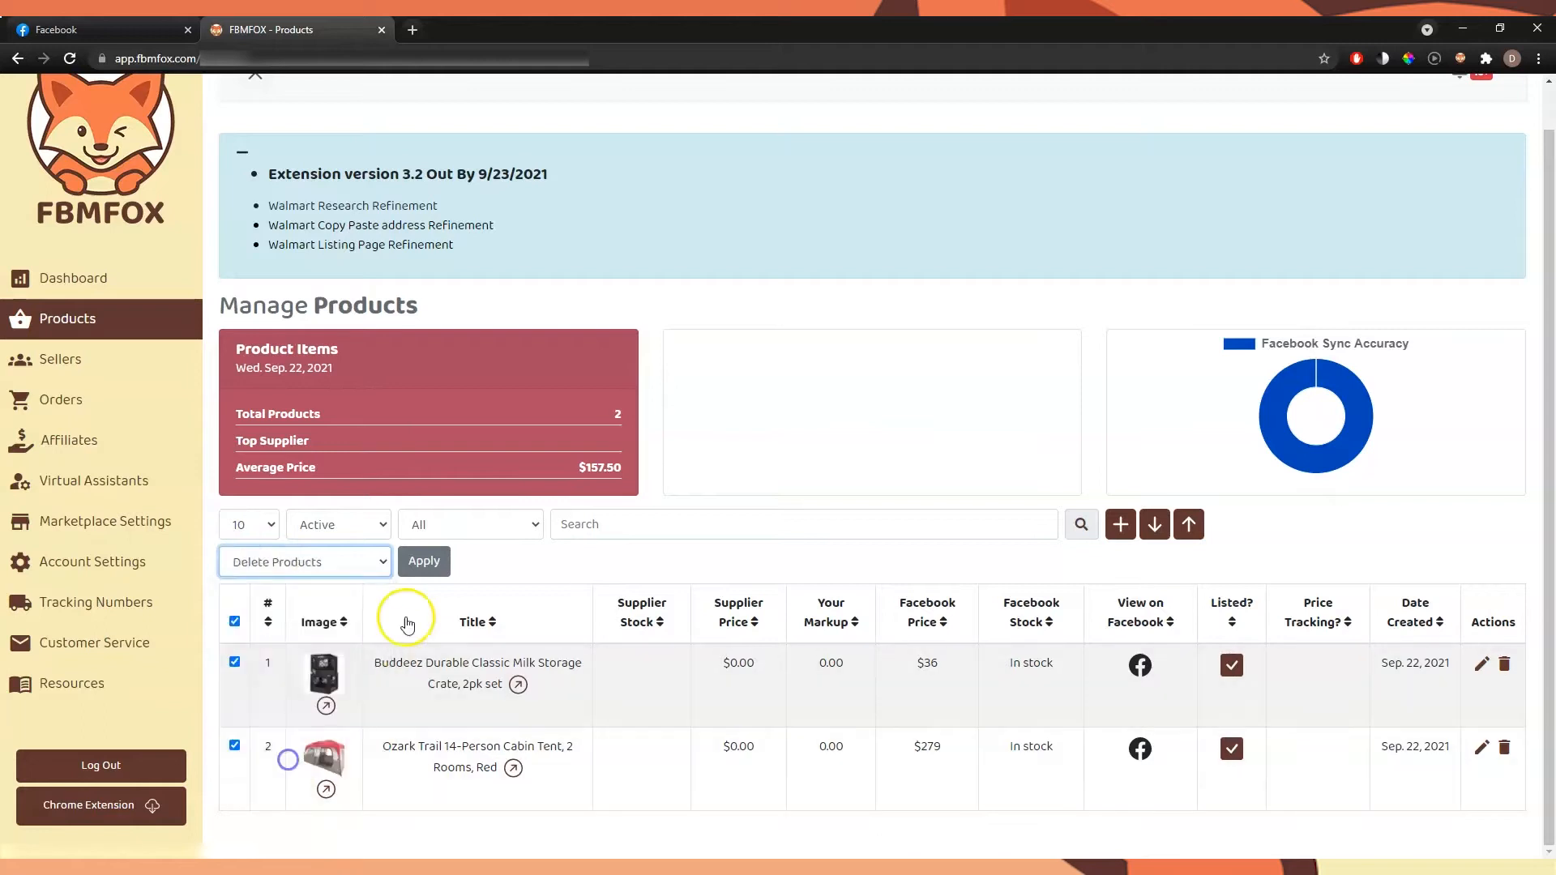
click(424, 561)
click(704, 561)
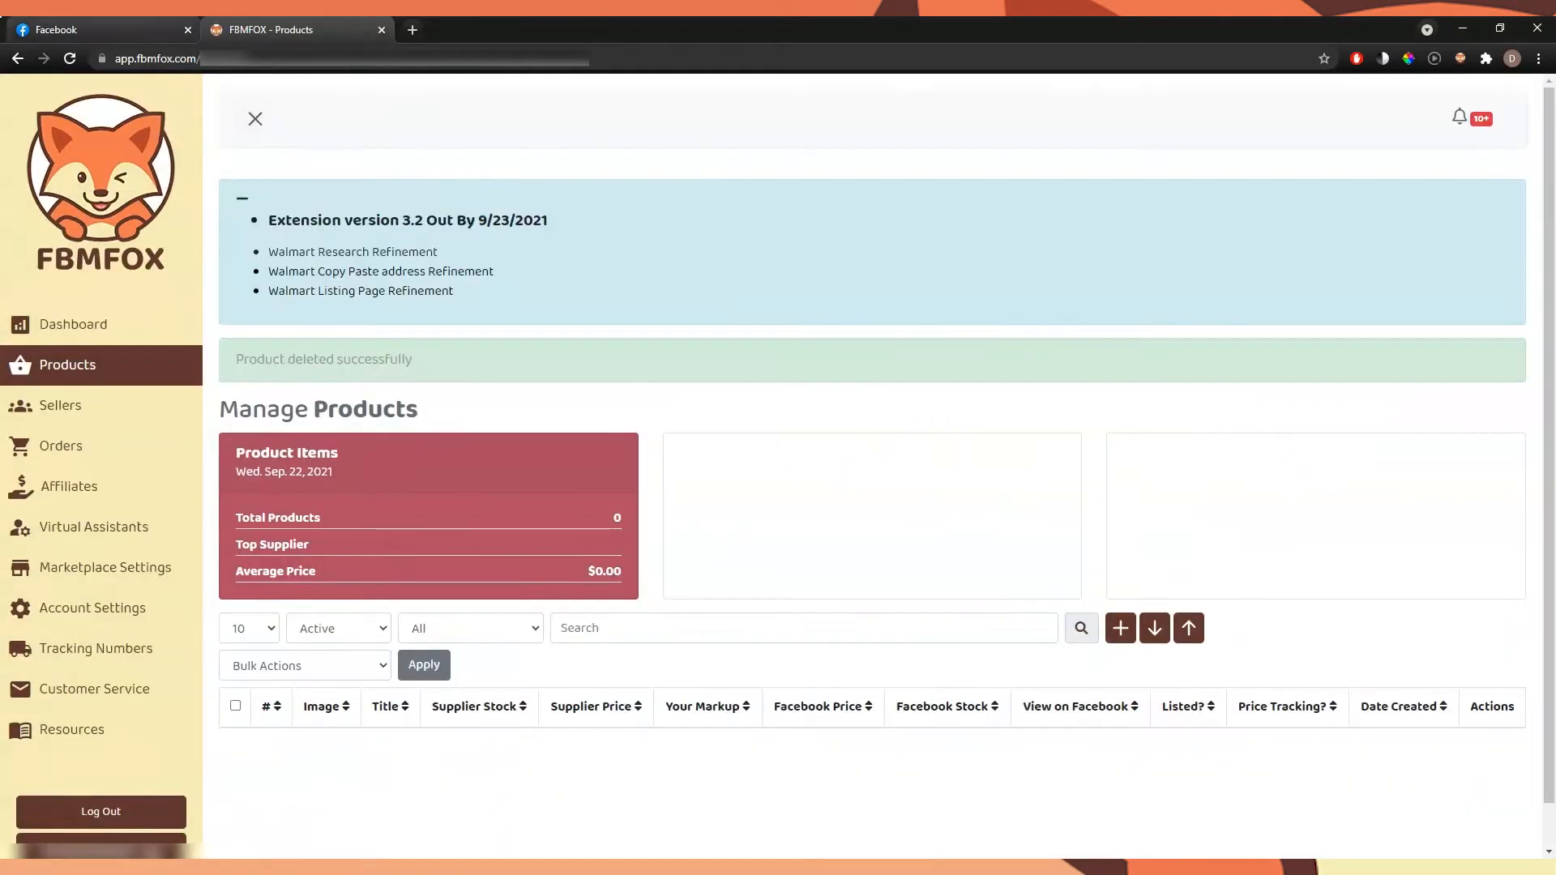
Sync the first 5 Facebook Marketplace listings as a batch and reload the FBMFOX Products page to review them
click(121, 29)
click(1427, 711)
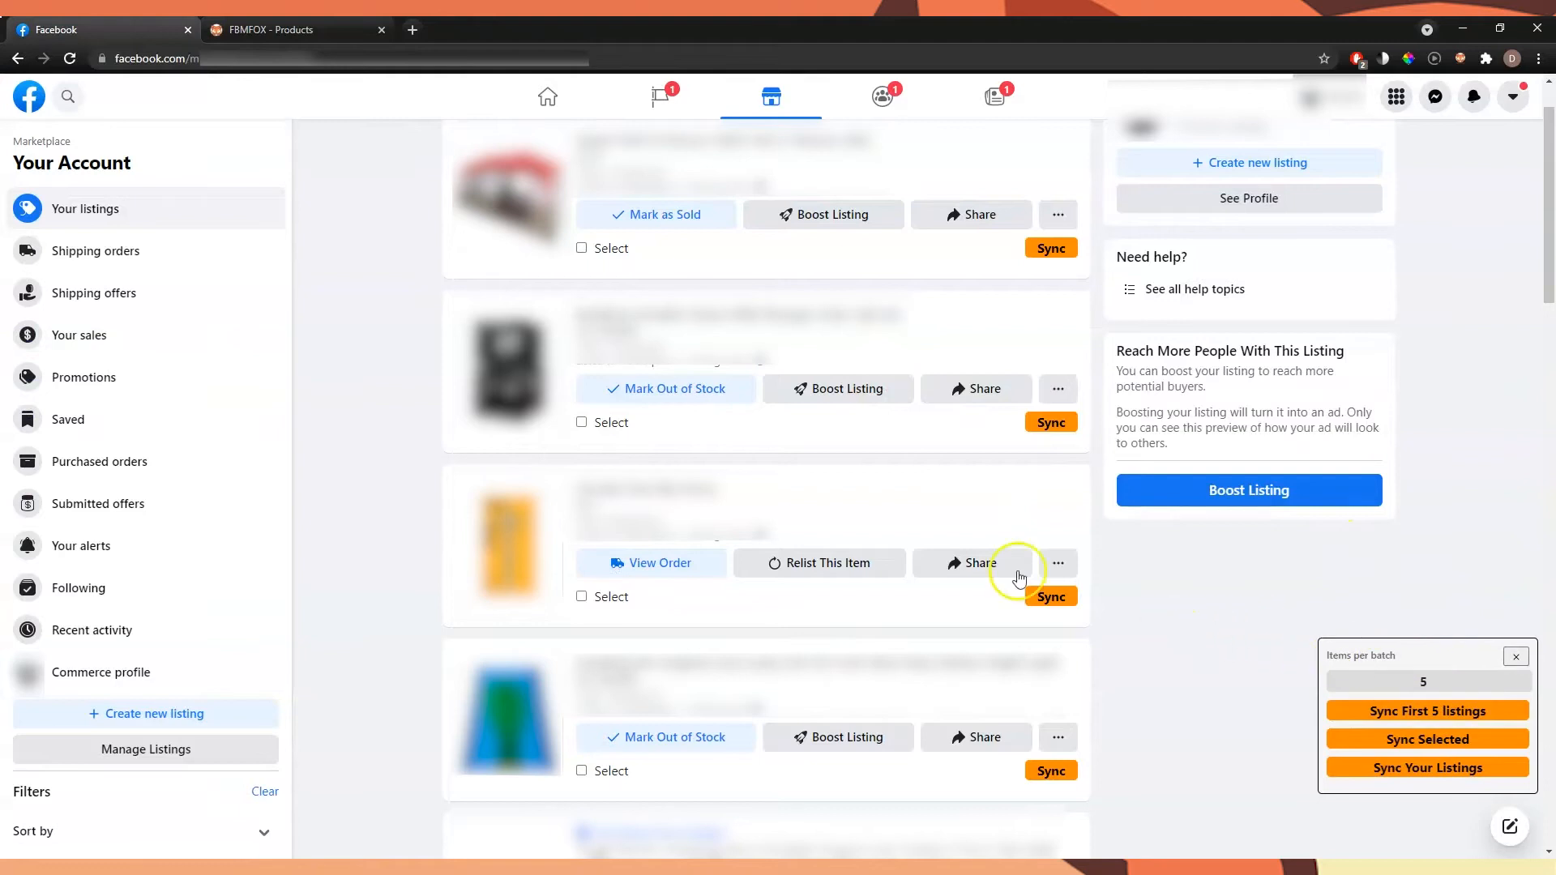
scroll(1018, 600, up, 1)
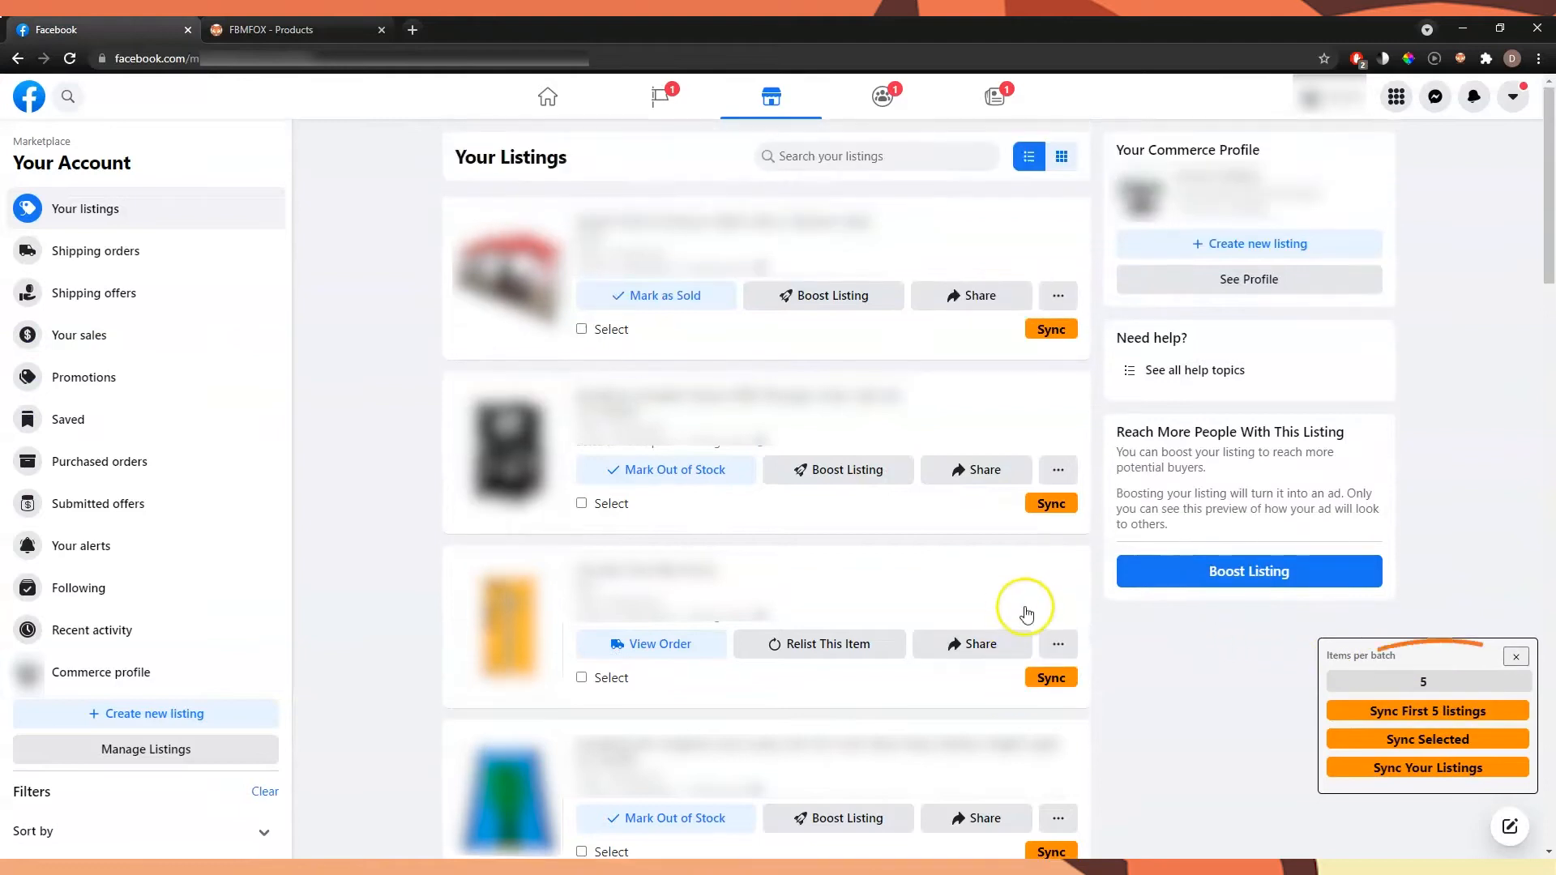
click(1414, 717)
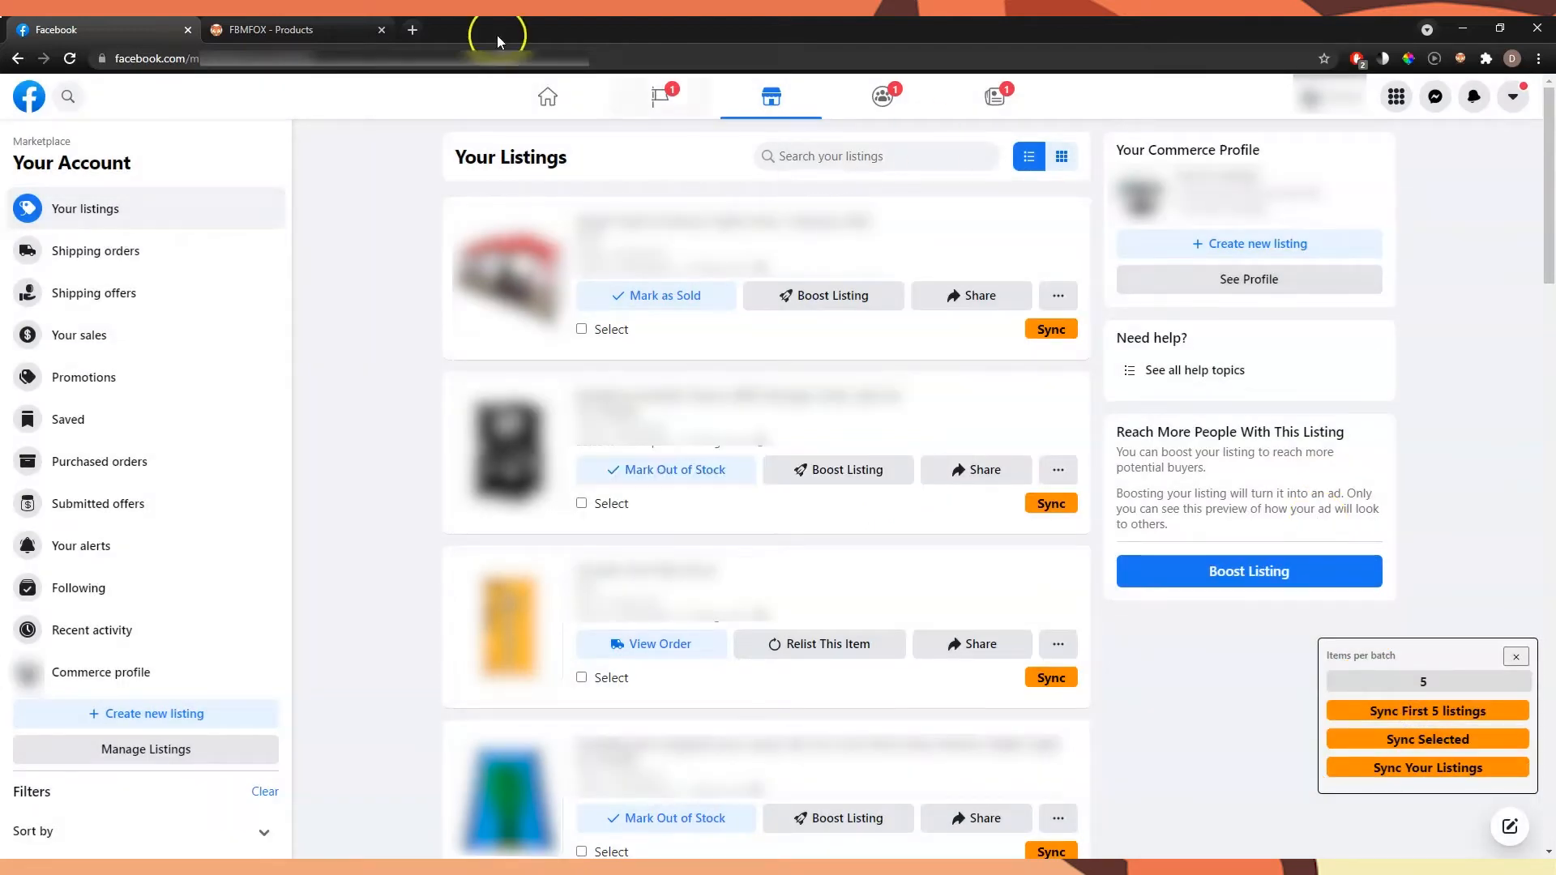
click(275, 29)
click(372, 58)
key(Return)
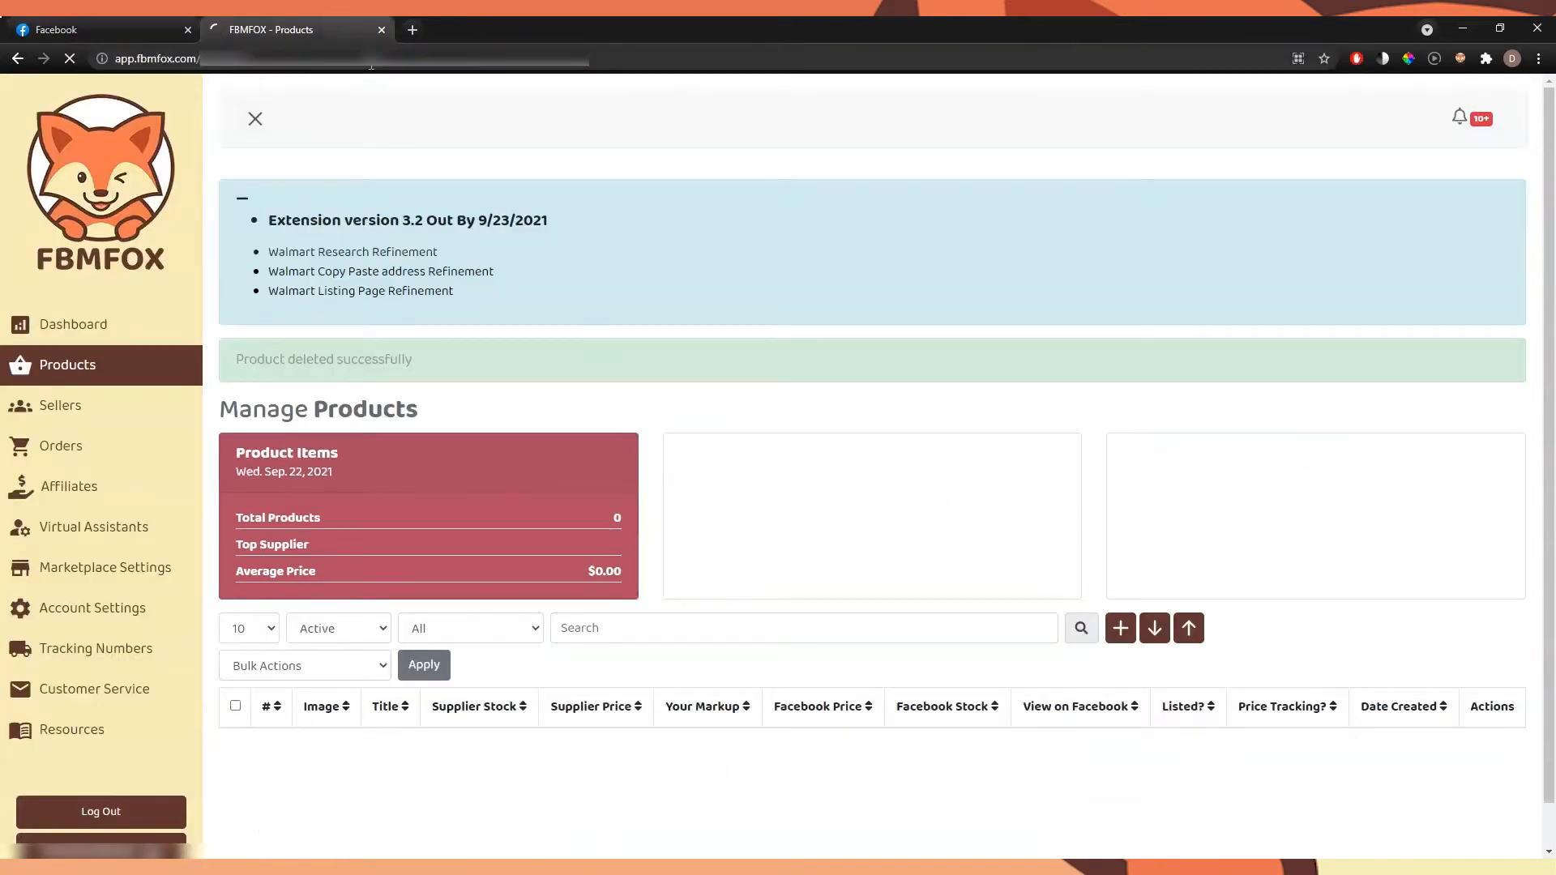
scroll(810, 291, down, 3)
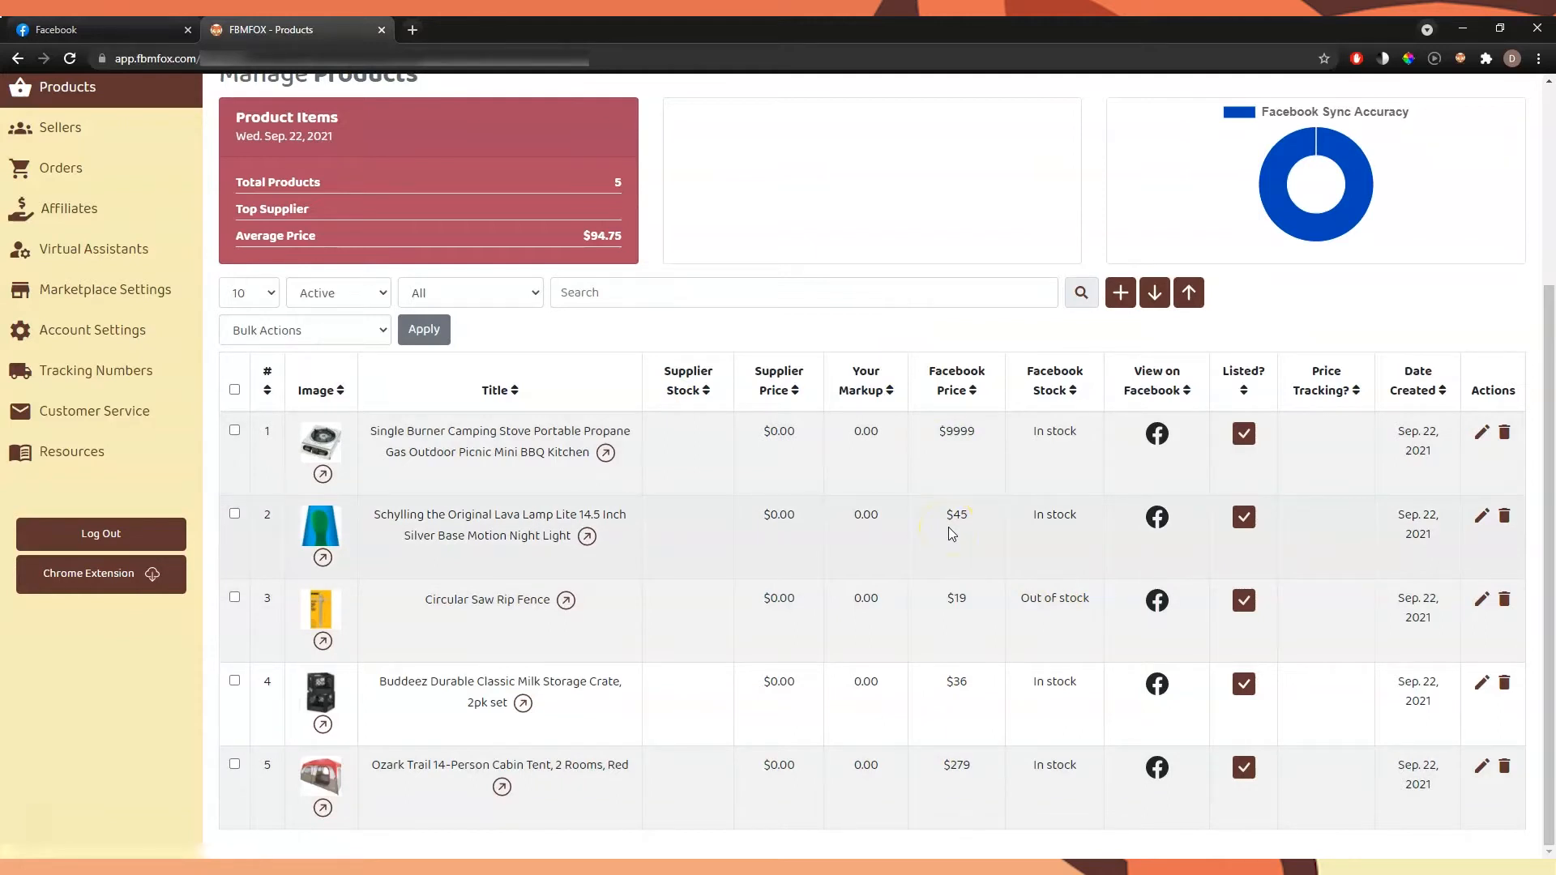
Select all five synced products in FBMFOX and remove them with the Delete Products bulk action
click(89, 29)
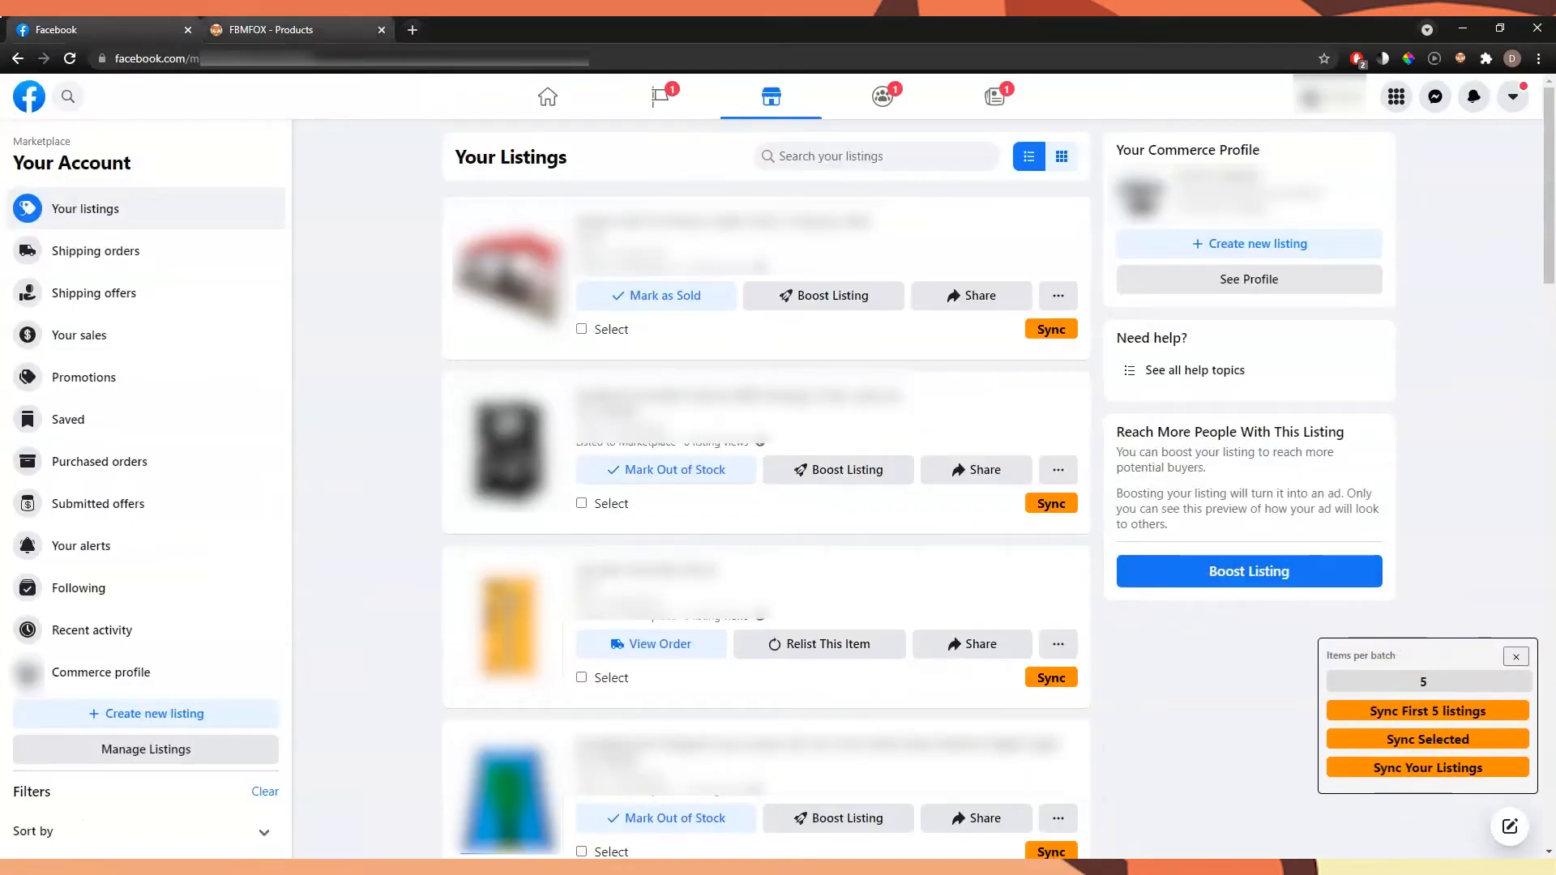
click(248, 33)
click(234, 390)
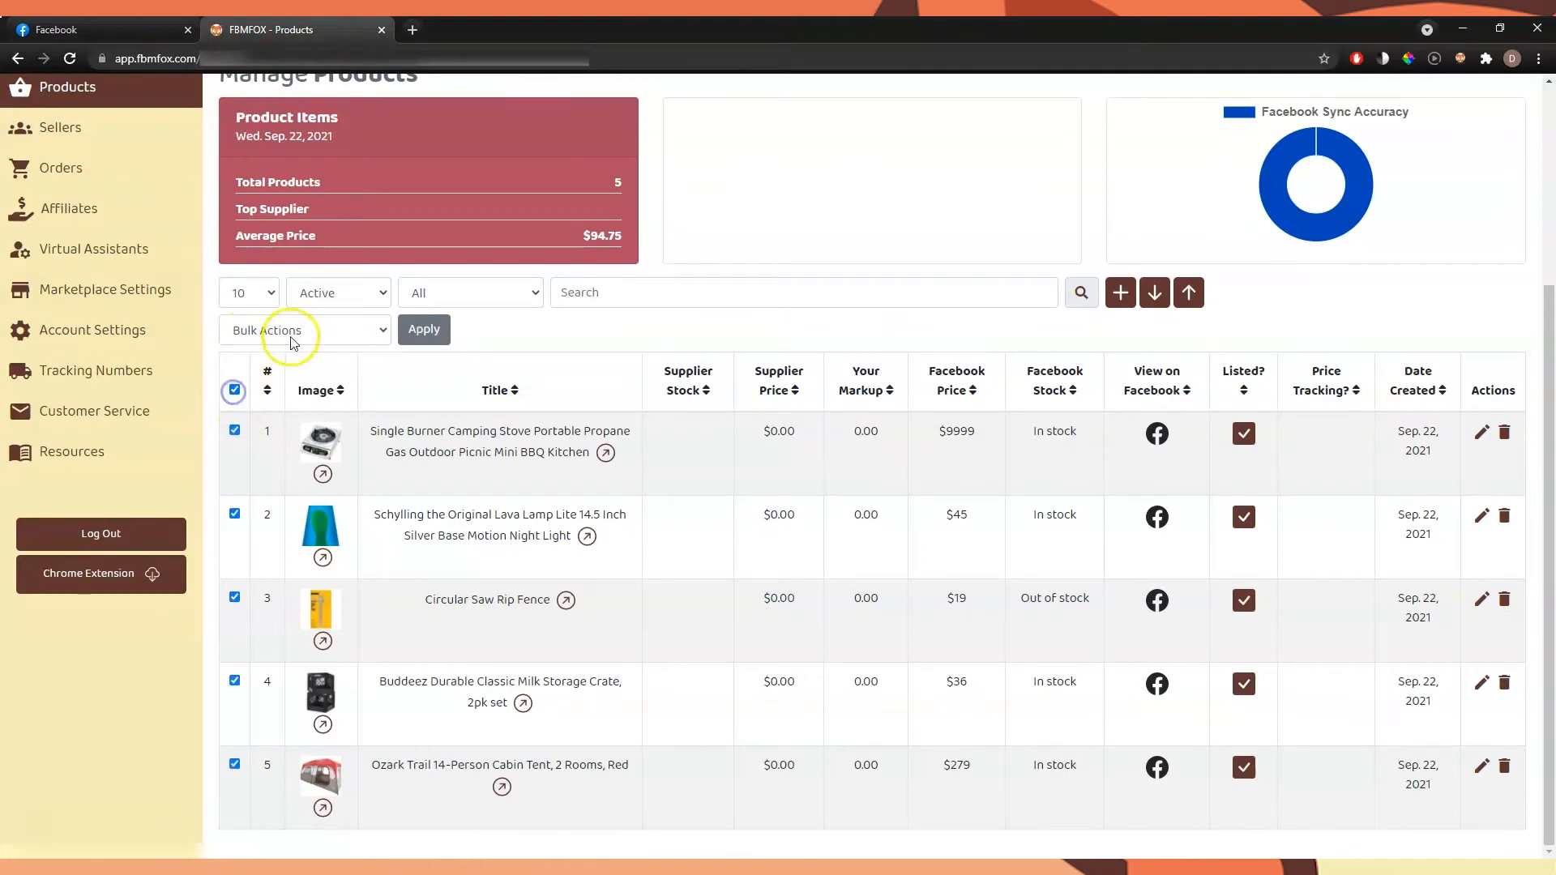
click(292, 342)
click(296, 523)
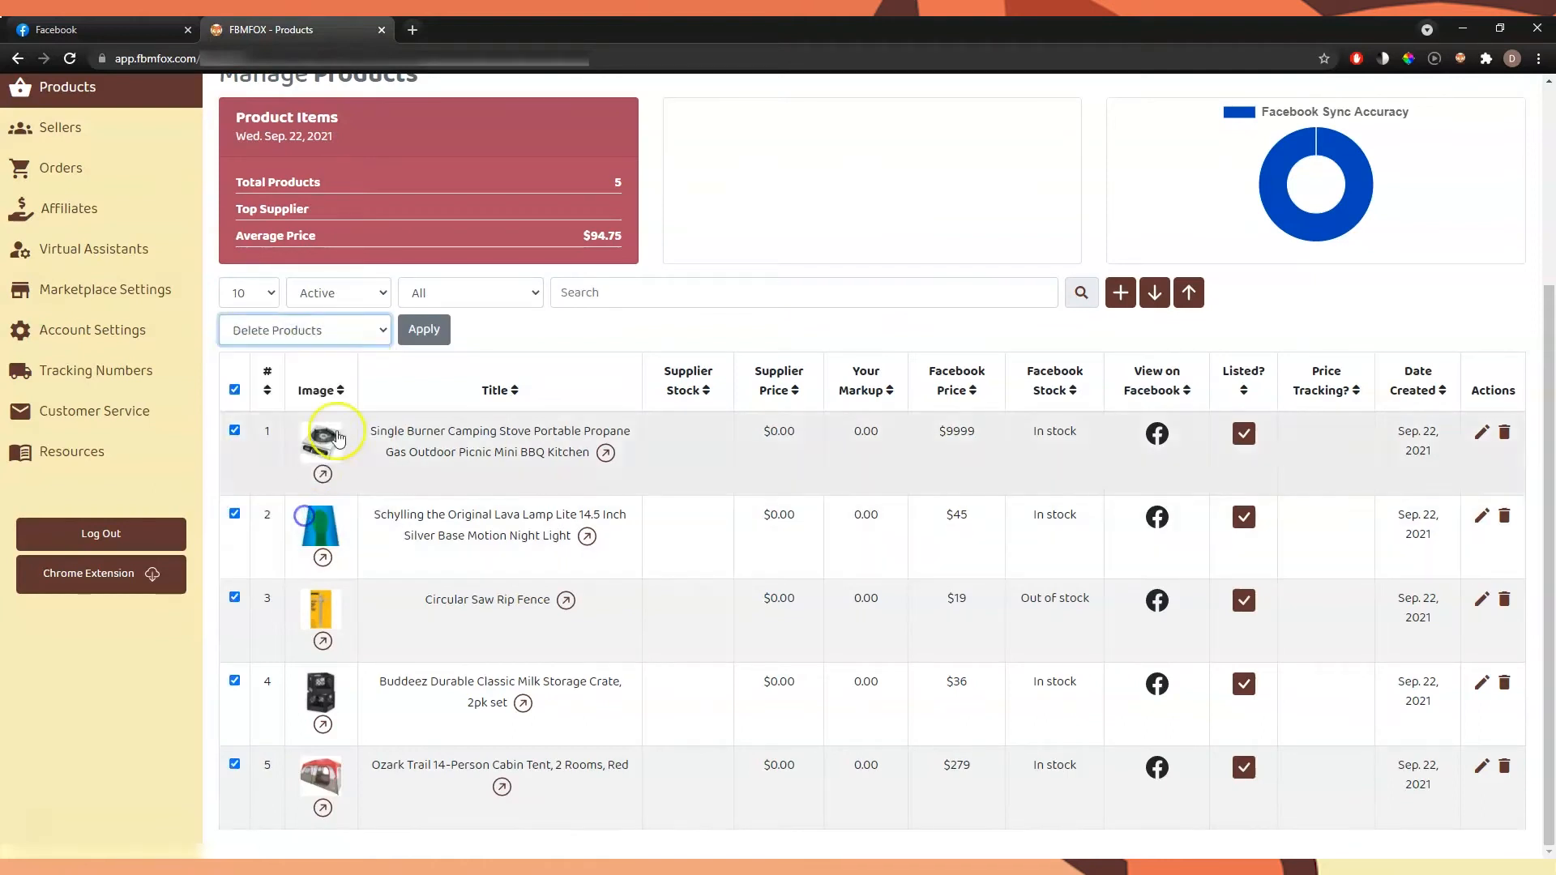
click(413, 340)
click(753, 561)
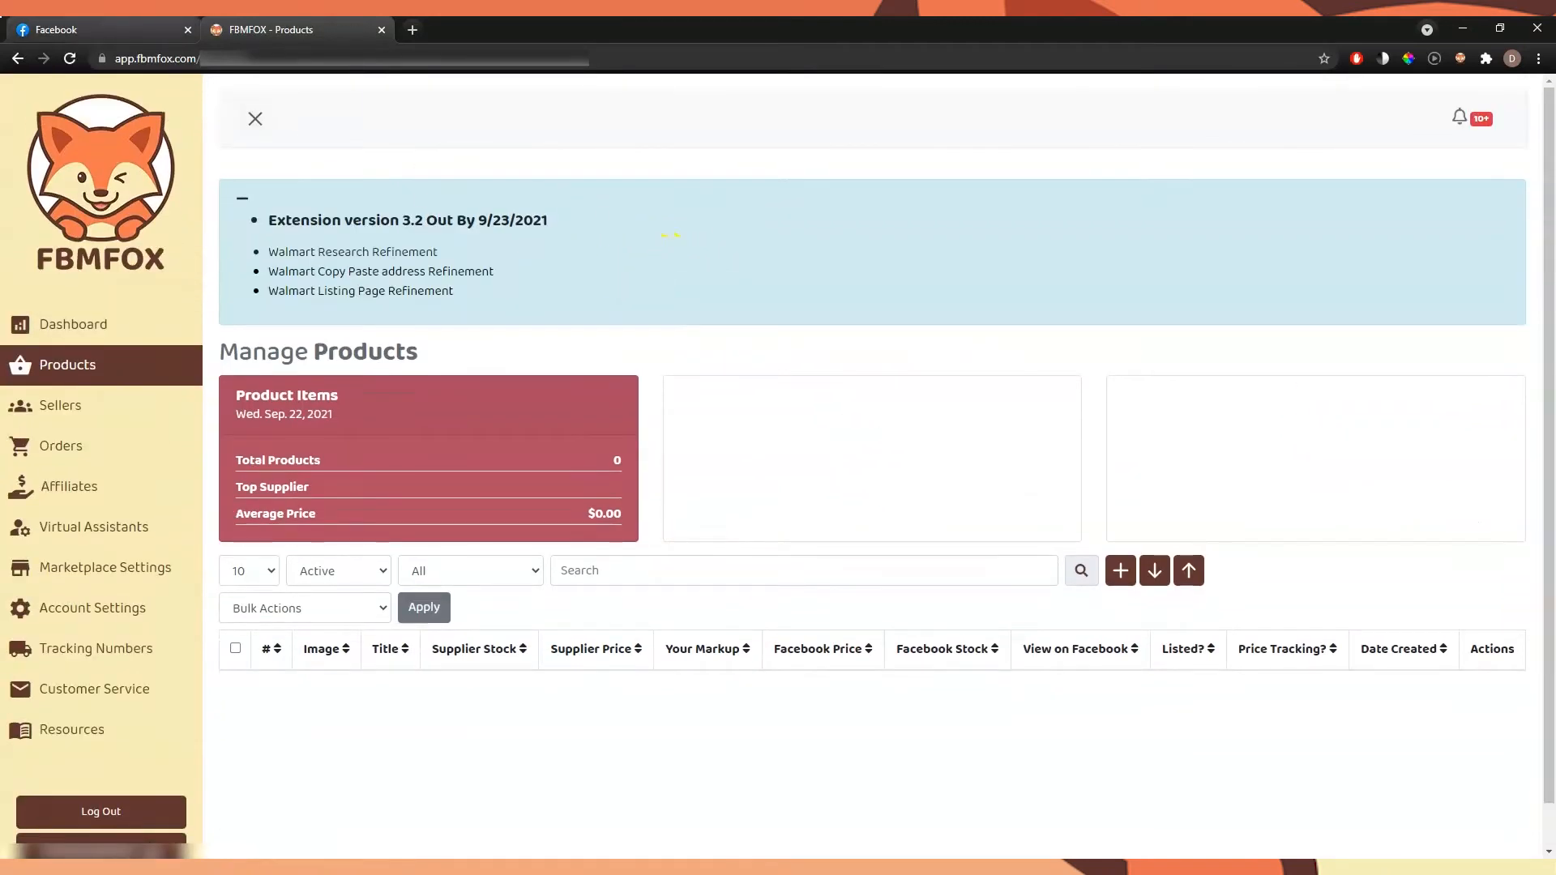
Switch to the Facebook listings and start Sync FB Items to FbmFox from the FBMFOX extension's settings
click(56, 30)
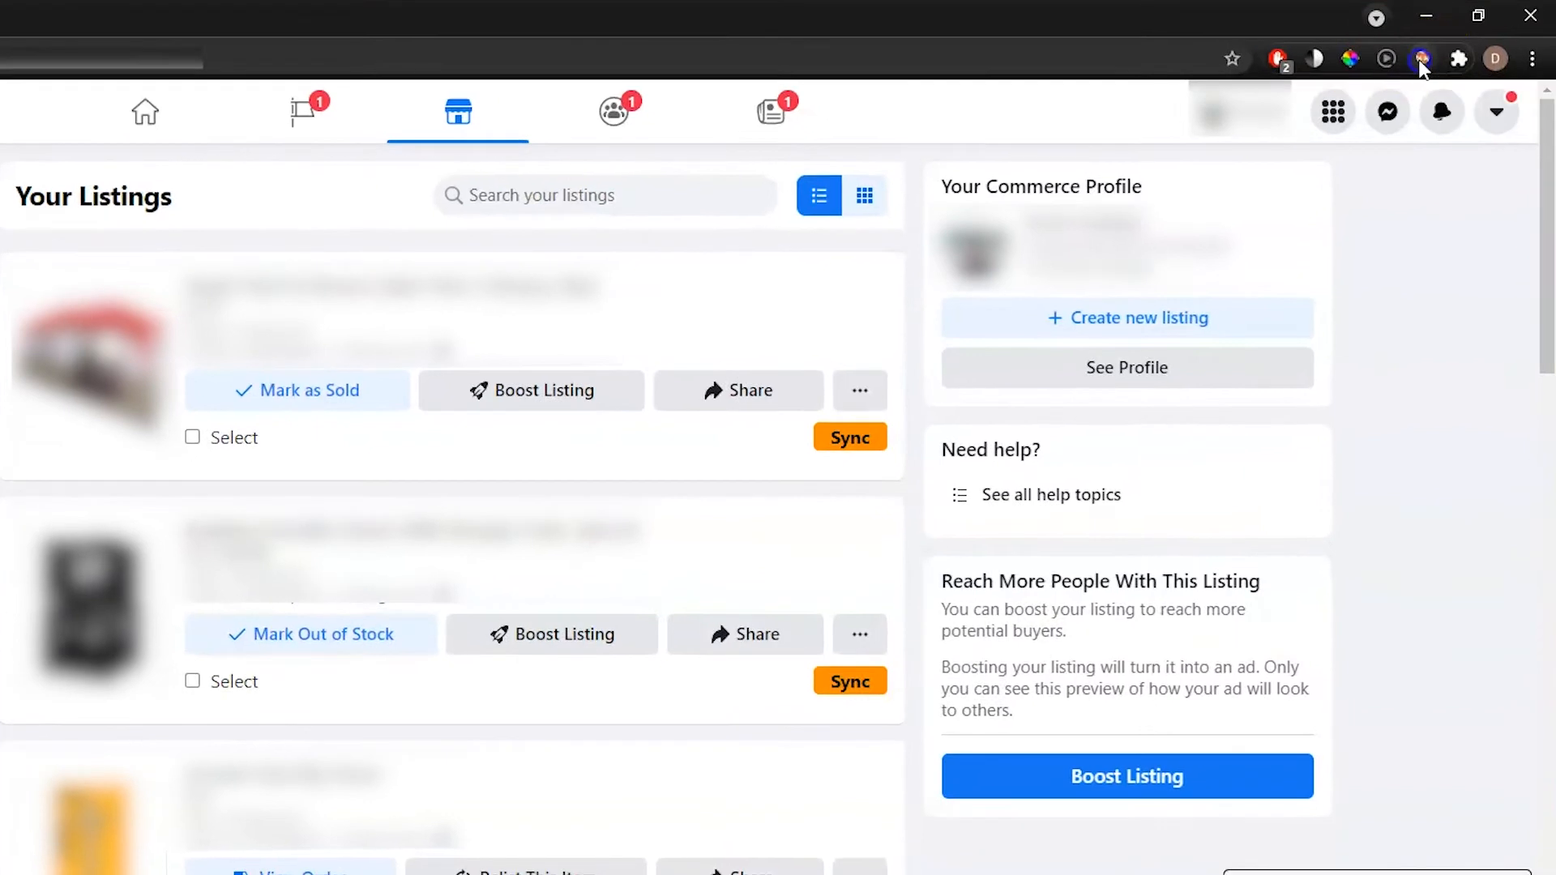
click(1418, 73)
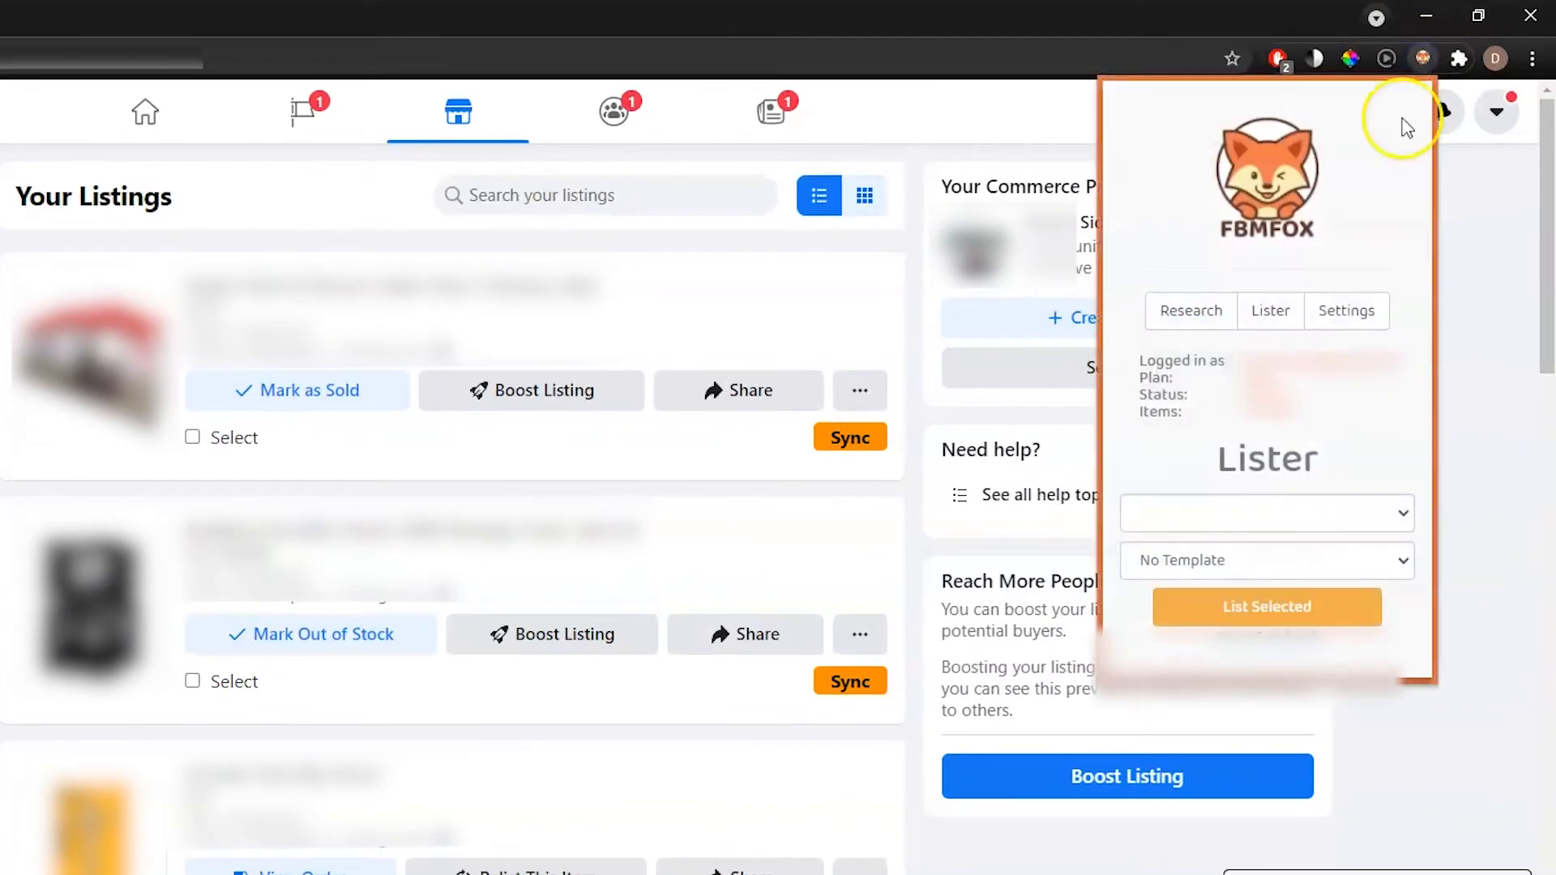
click(1365, 318)
scroll(1333, 422, down, 3)
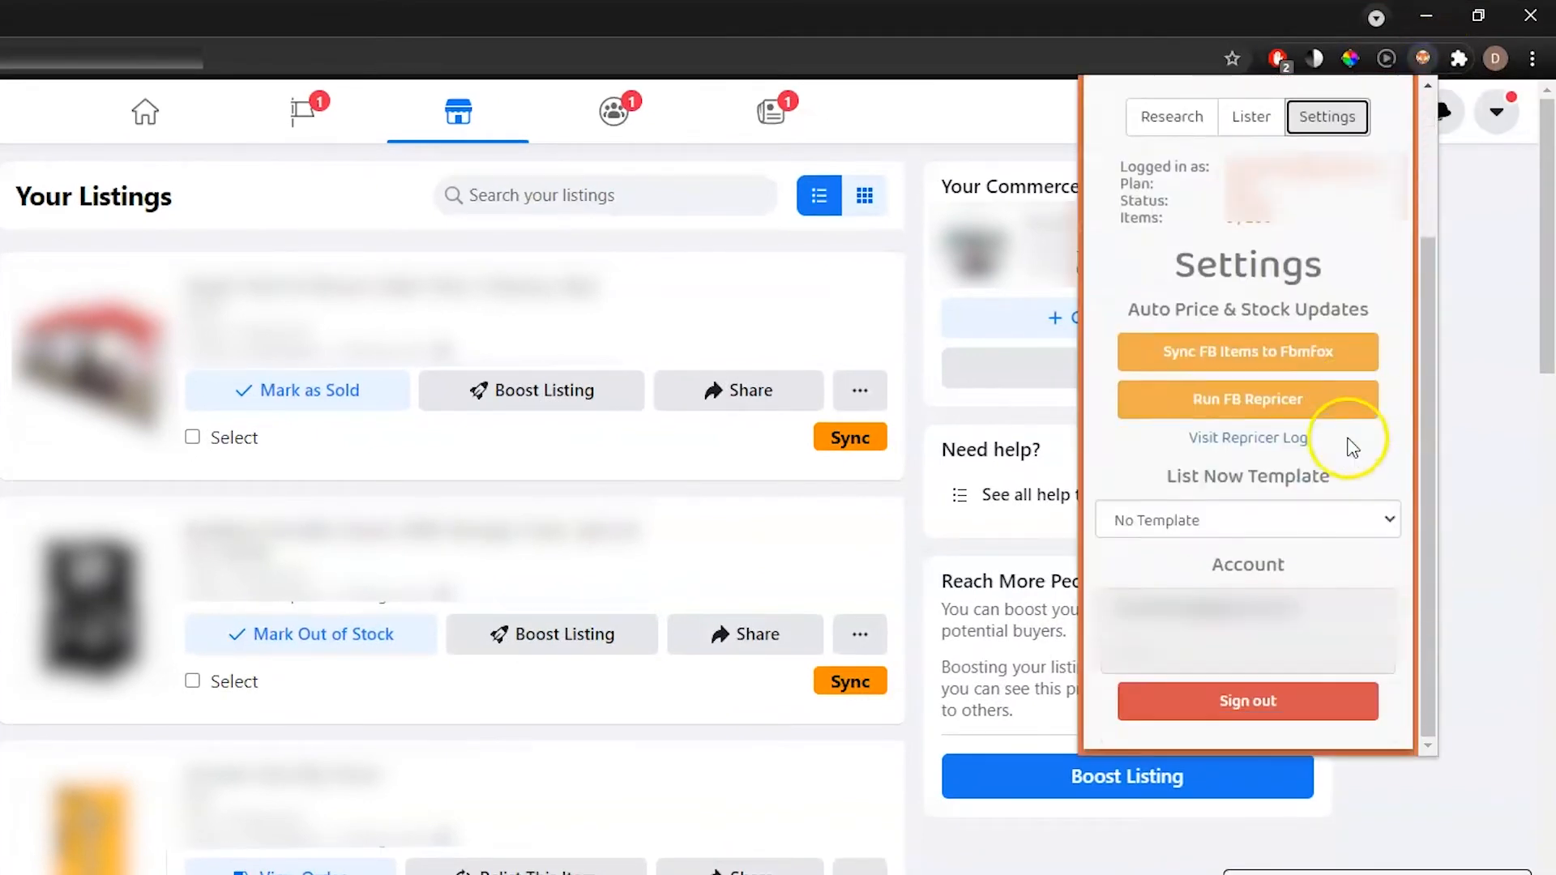
click(1348, 361)
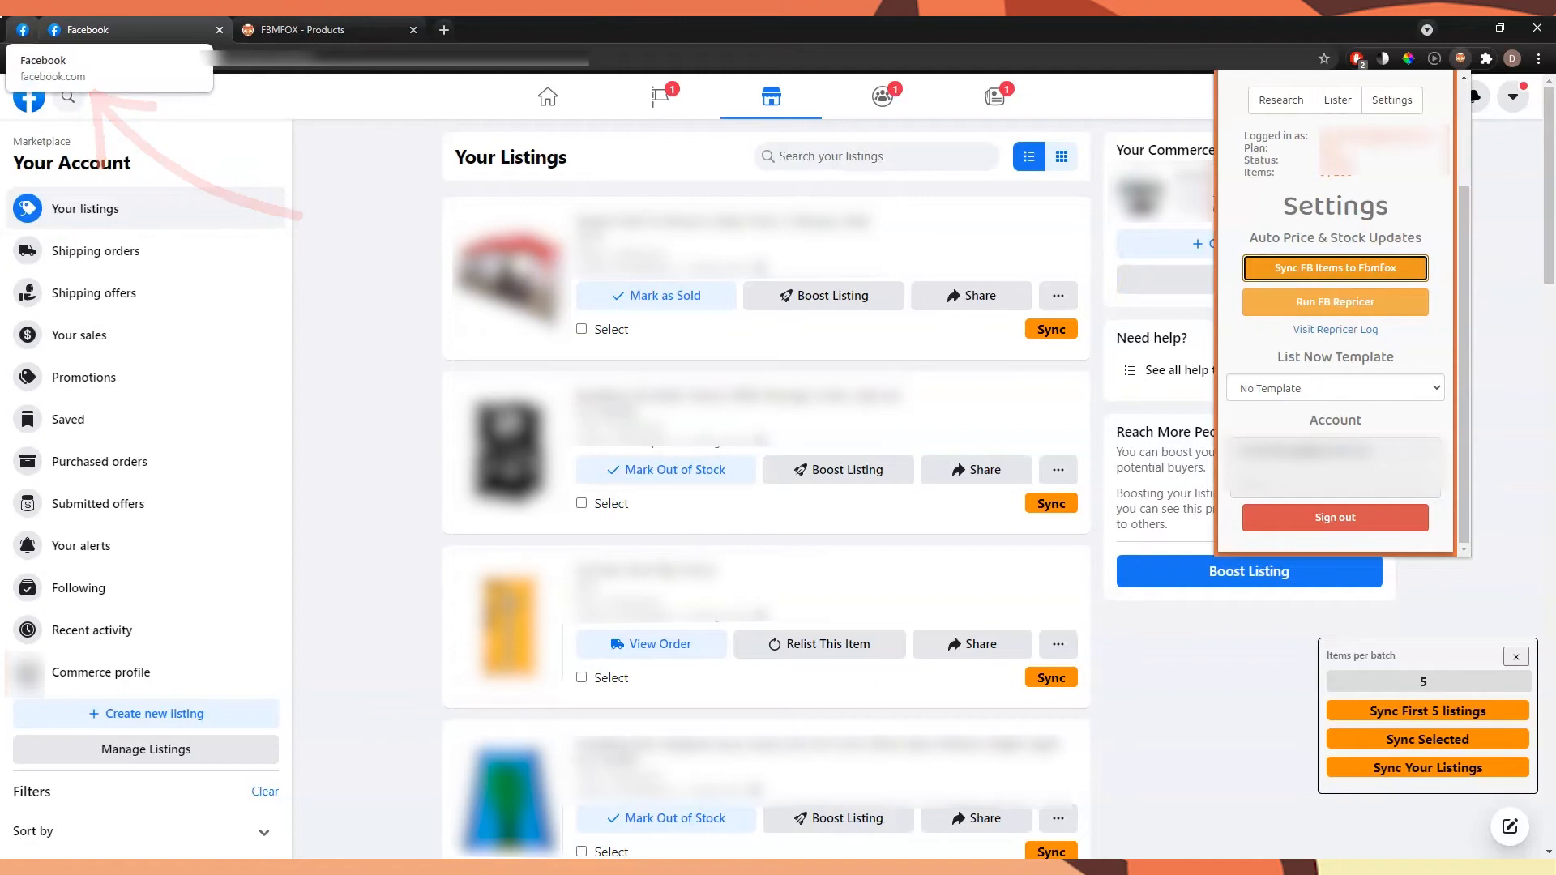
Return to the FBMFOX Products page and reload it until the synced Marketplace items load
click(308, 29)
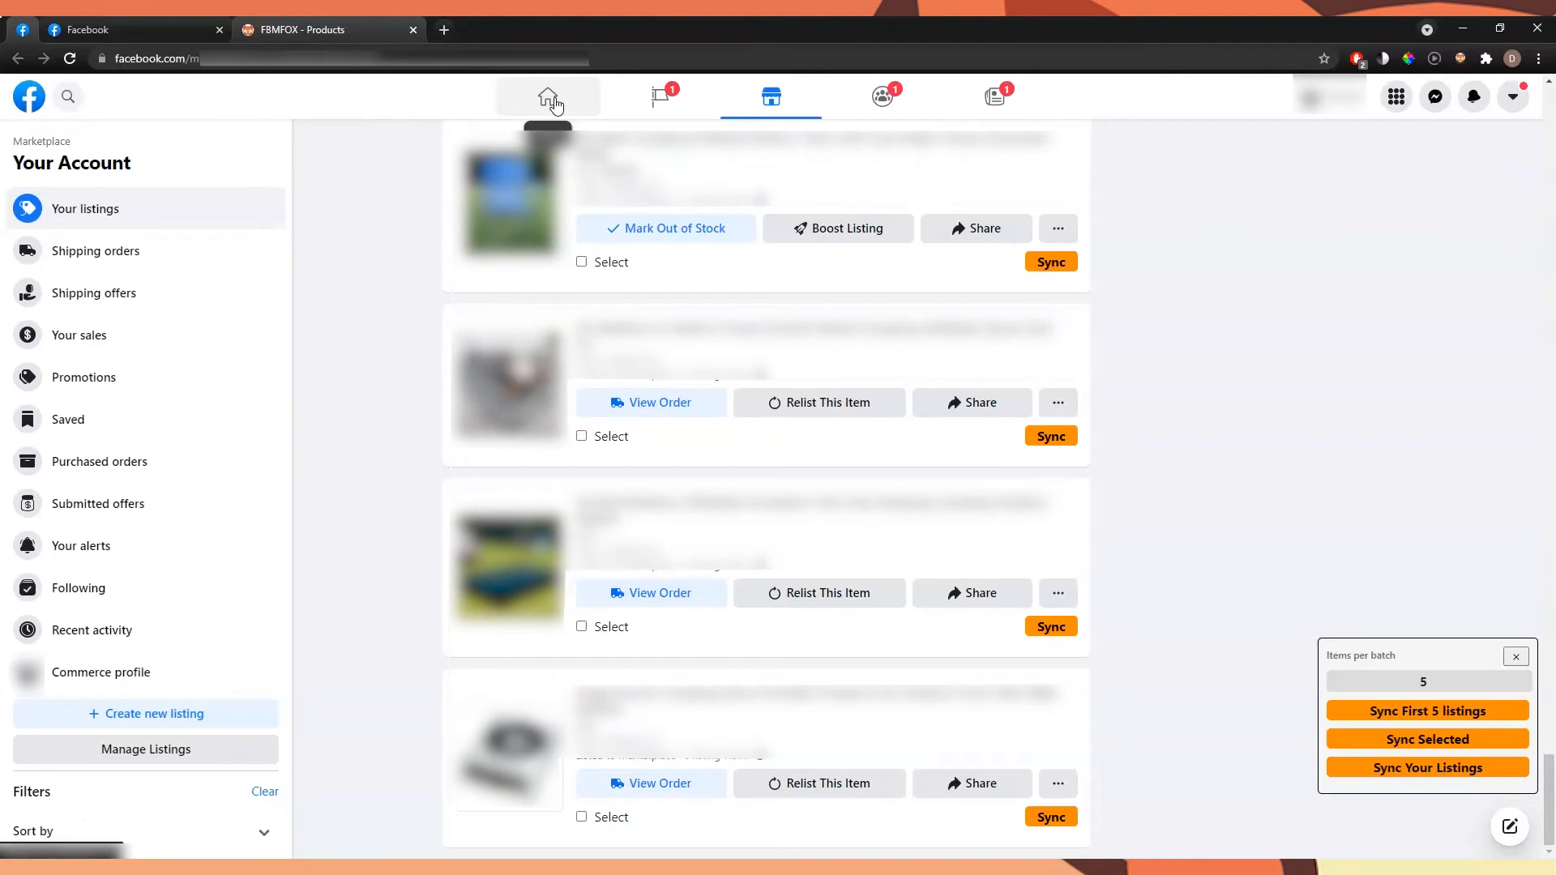
key(ctrl+Tab)
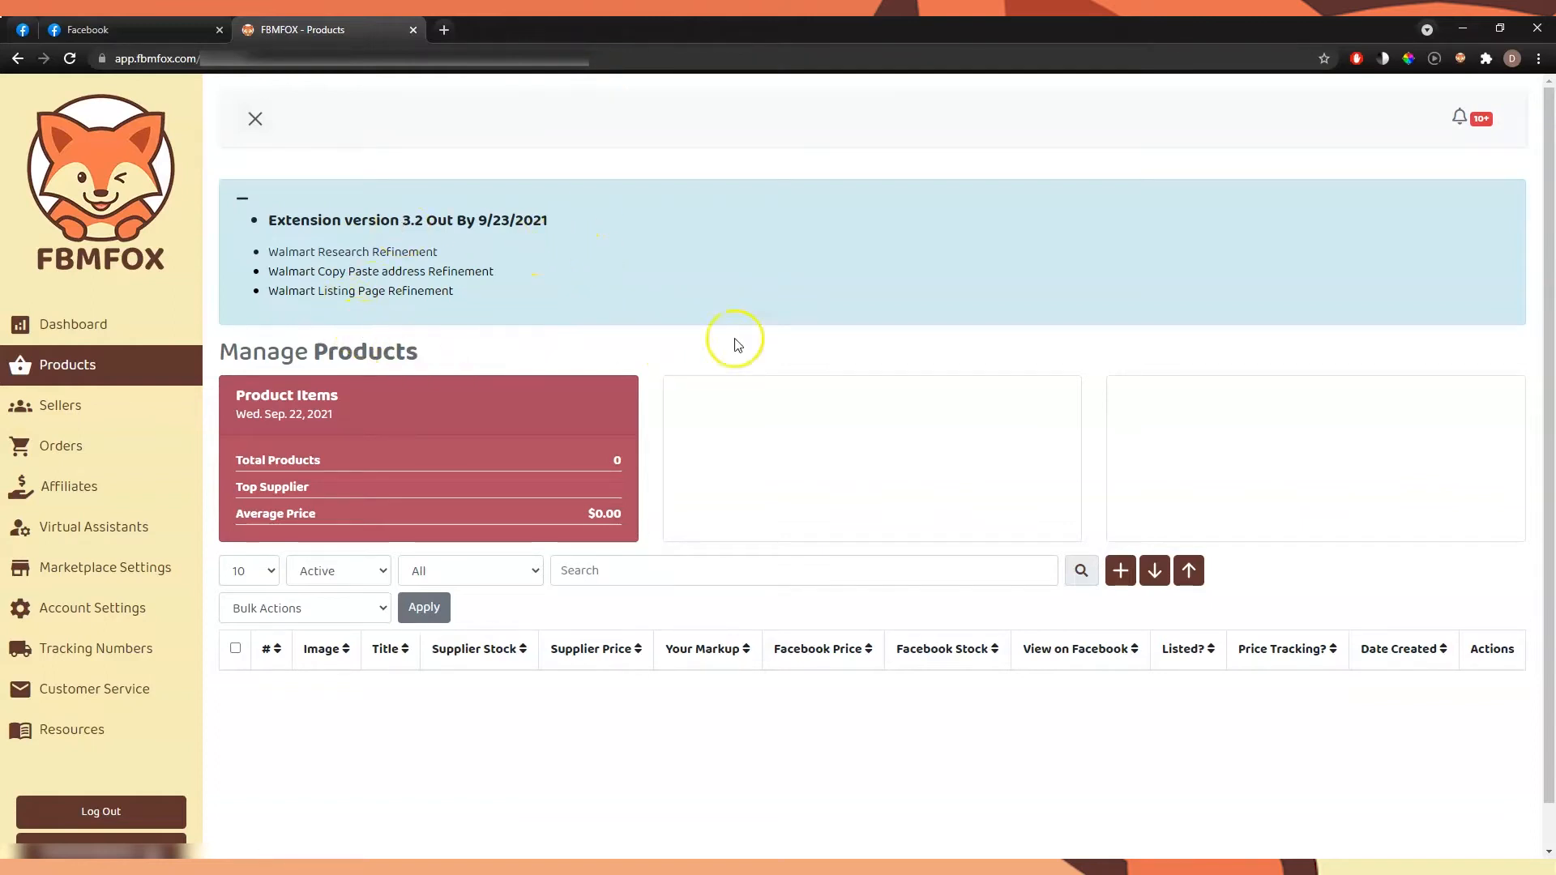
click(54, 408)
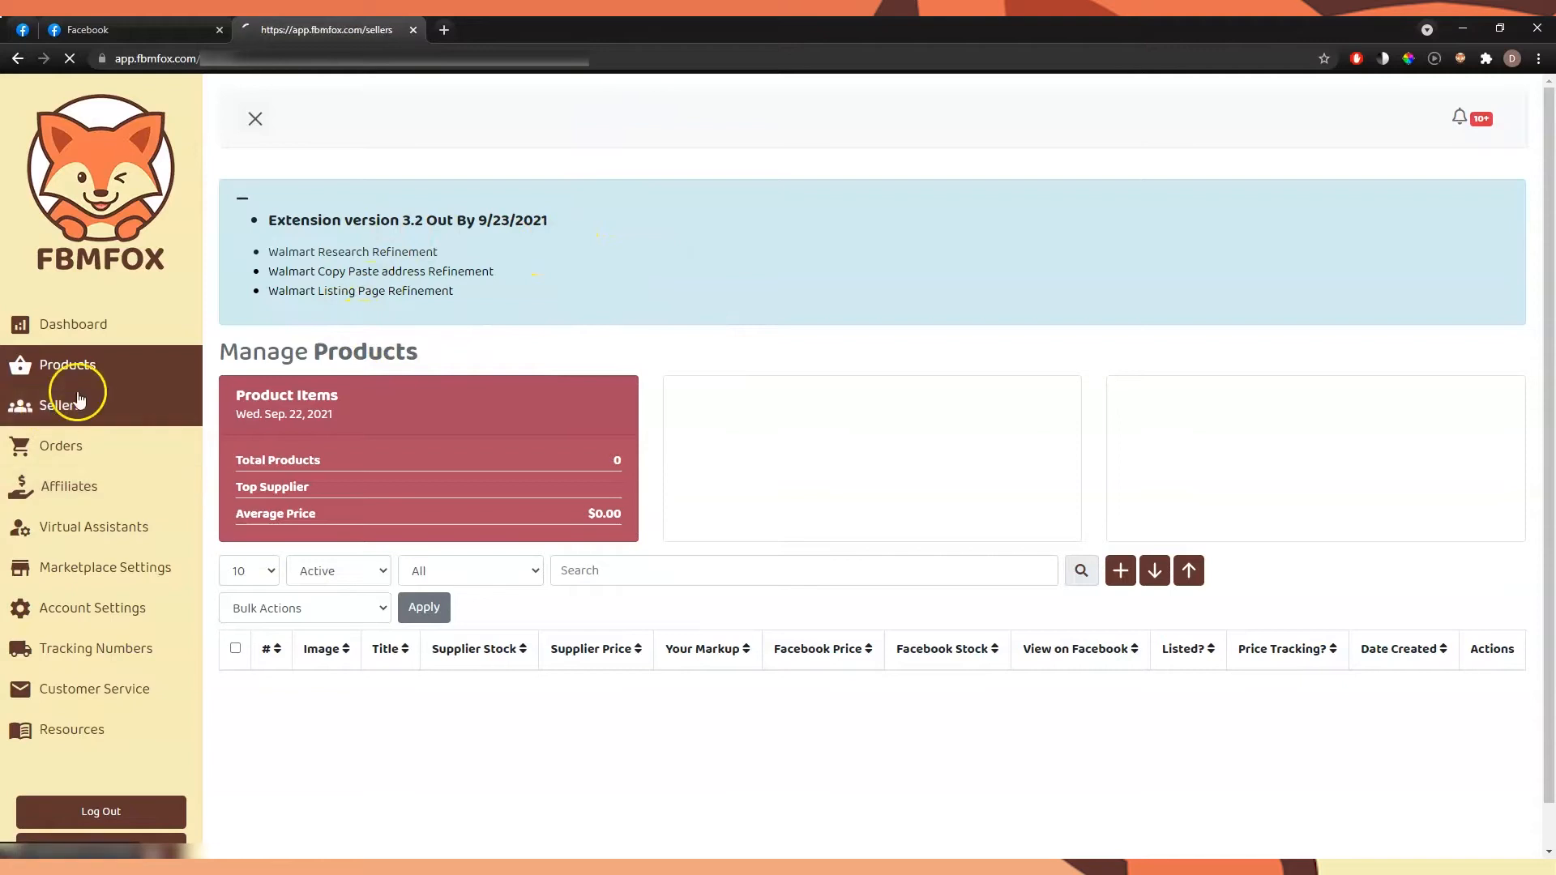
click(126, 368)
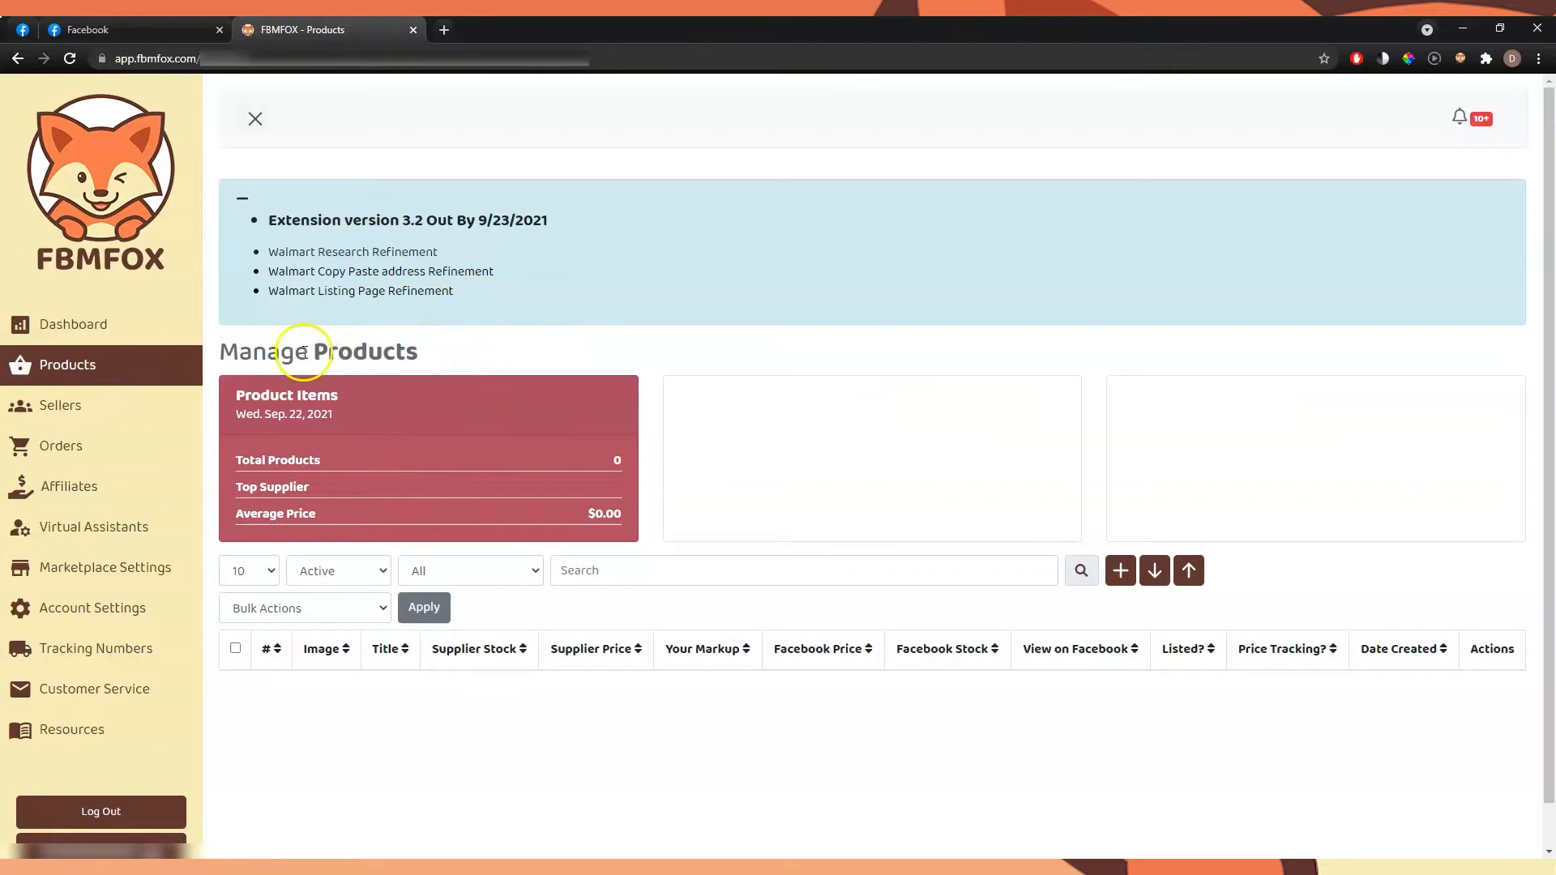
click(191, 365)
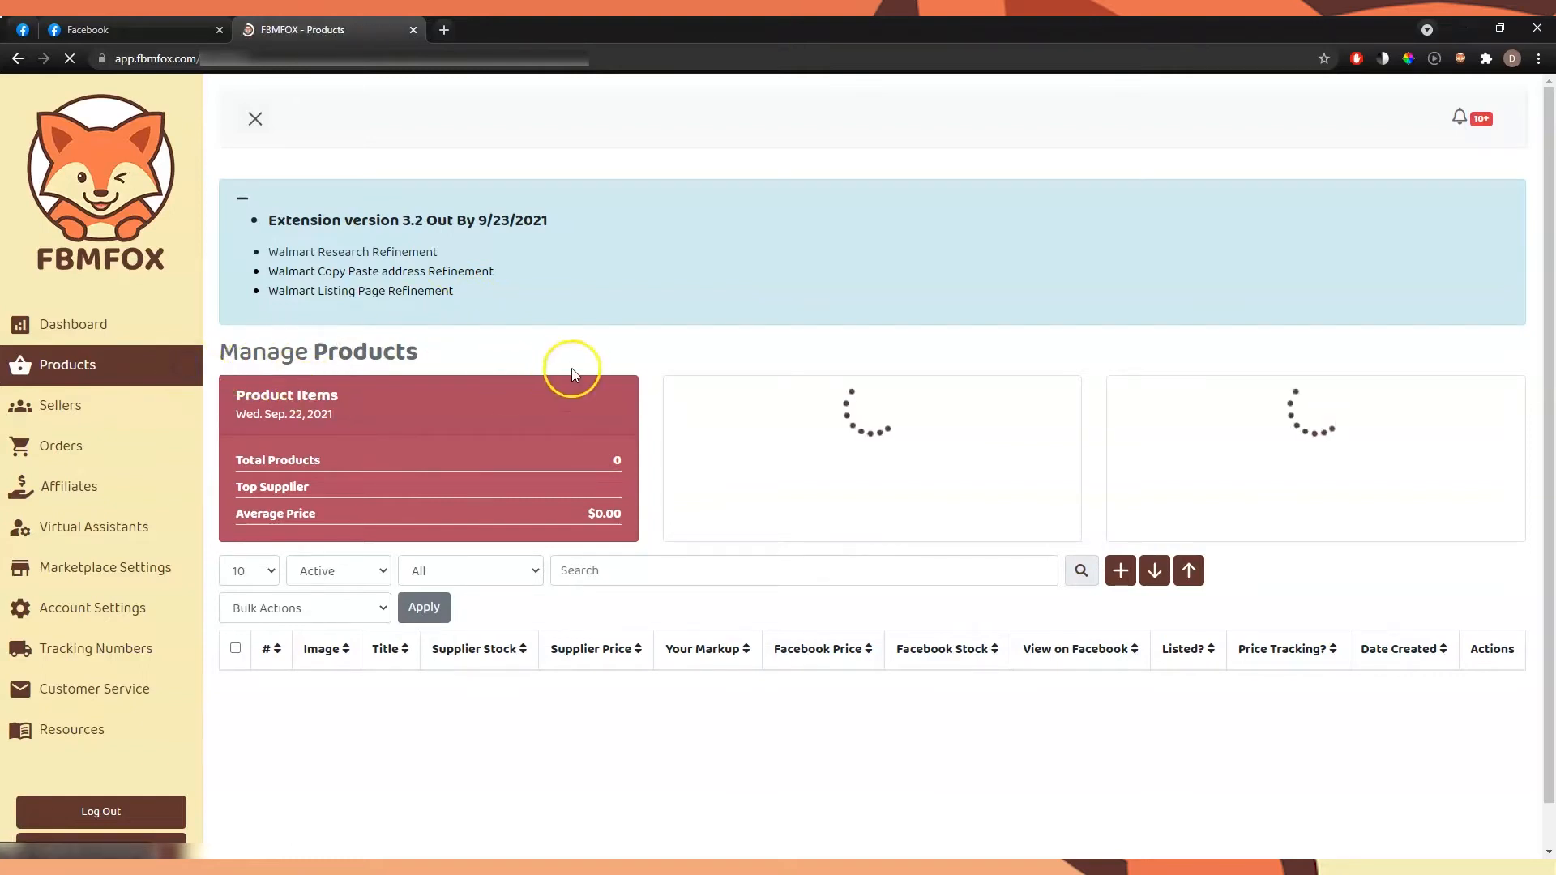
click(617, 459)
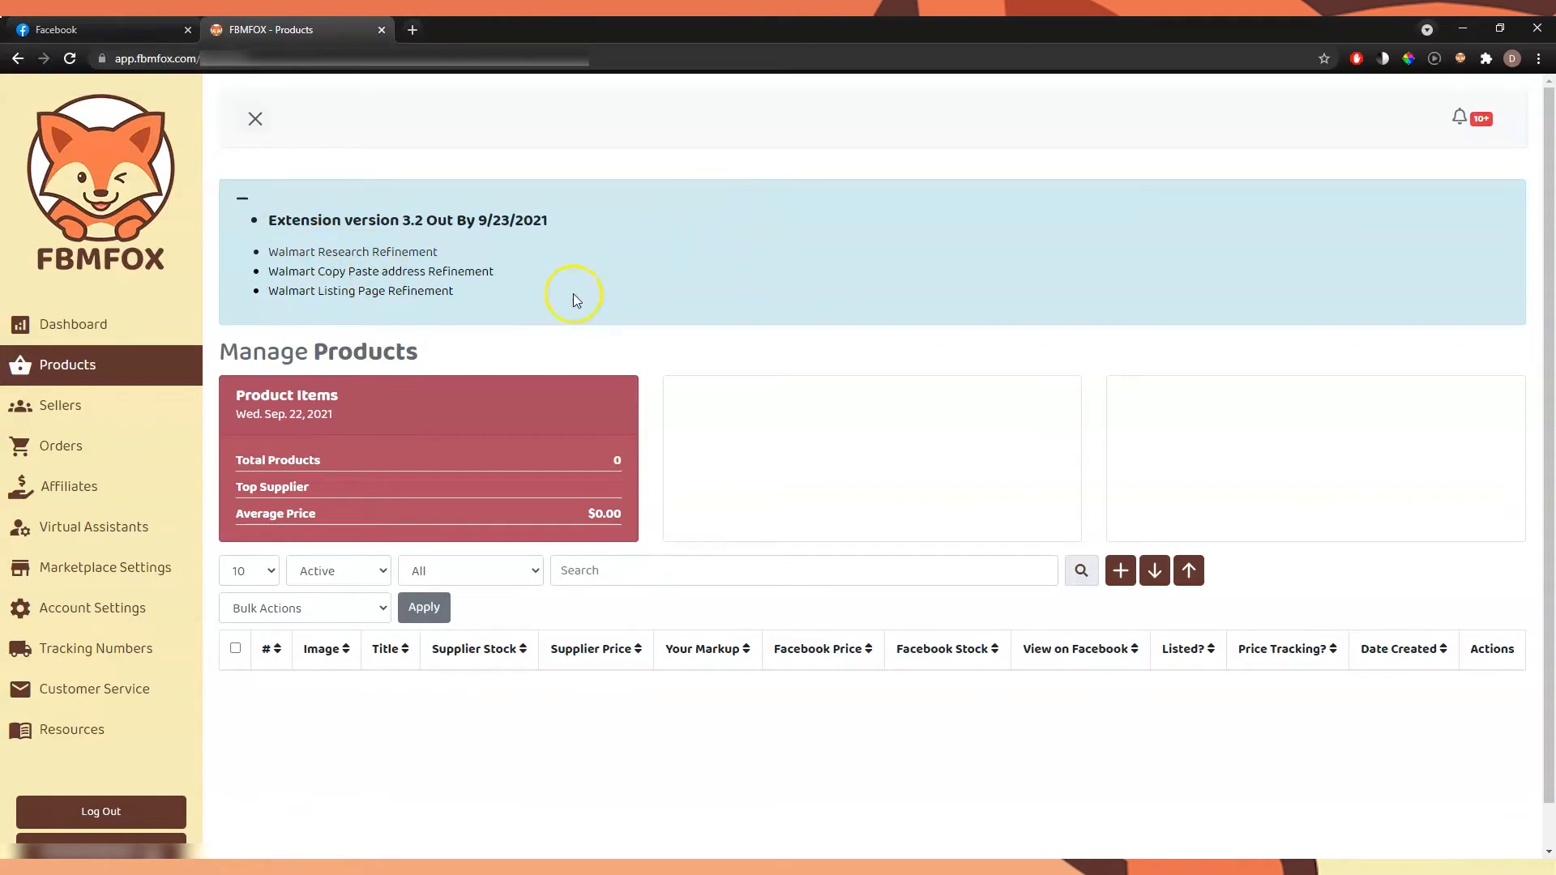
click(167, 363)
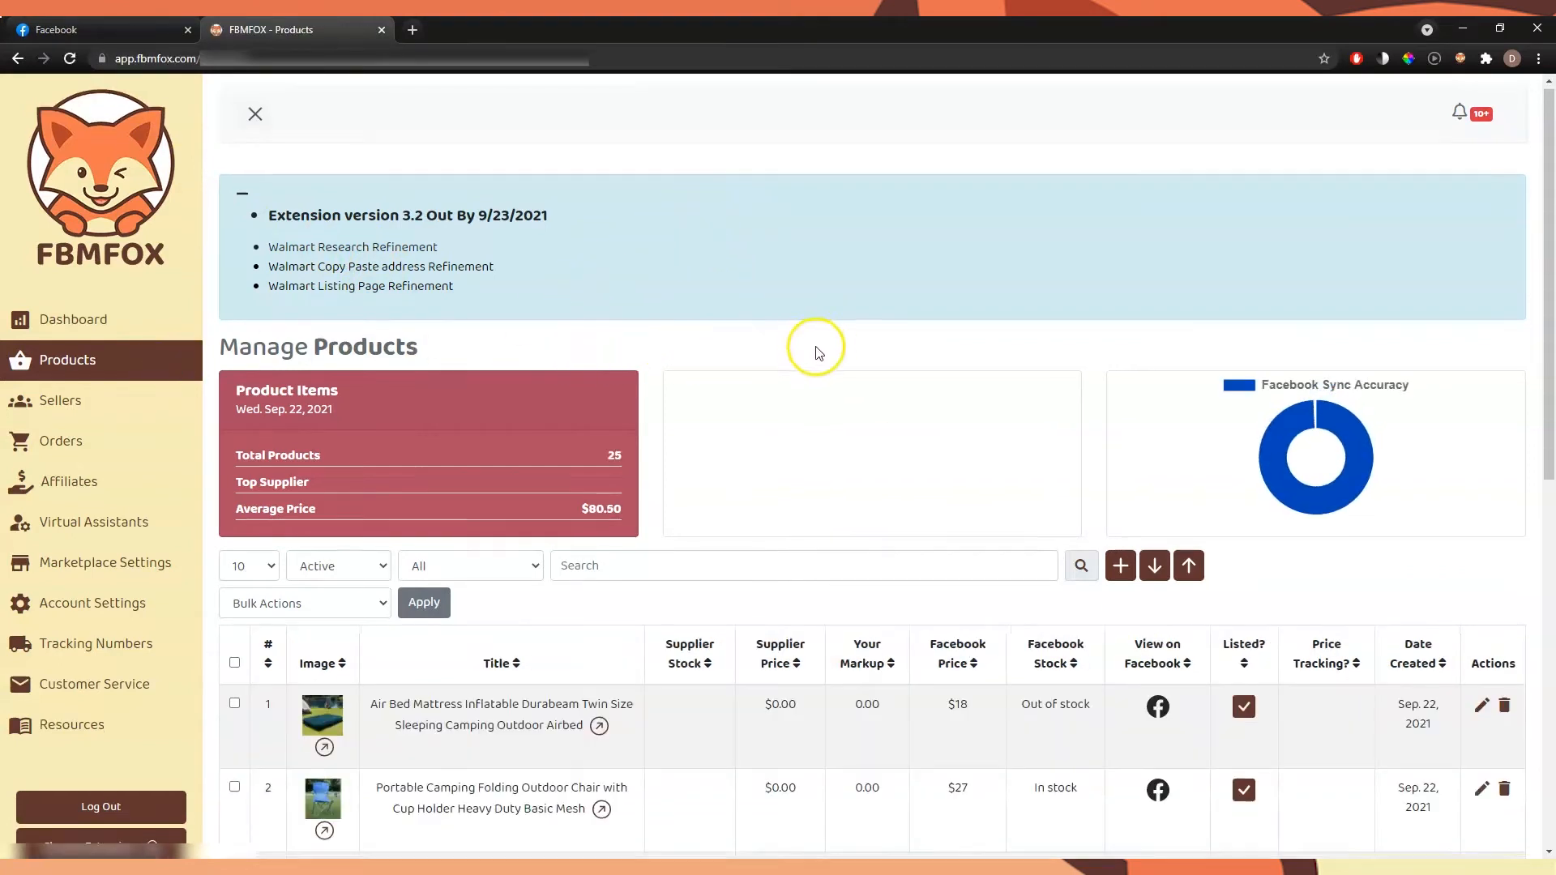
Examine the synced product list, the product total, the Facebook Sync Accuracy chart, and the markup and supplier price columns
scroll(983, 410, down, 6)
scroll(1002, 408, down, 3)
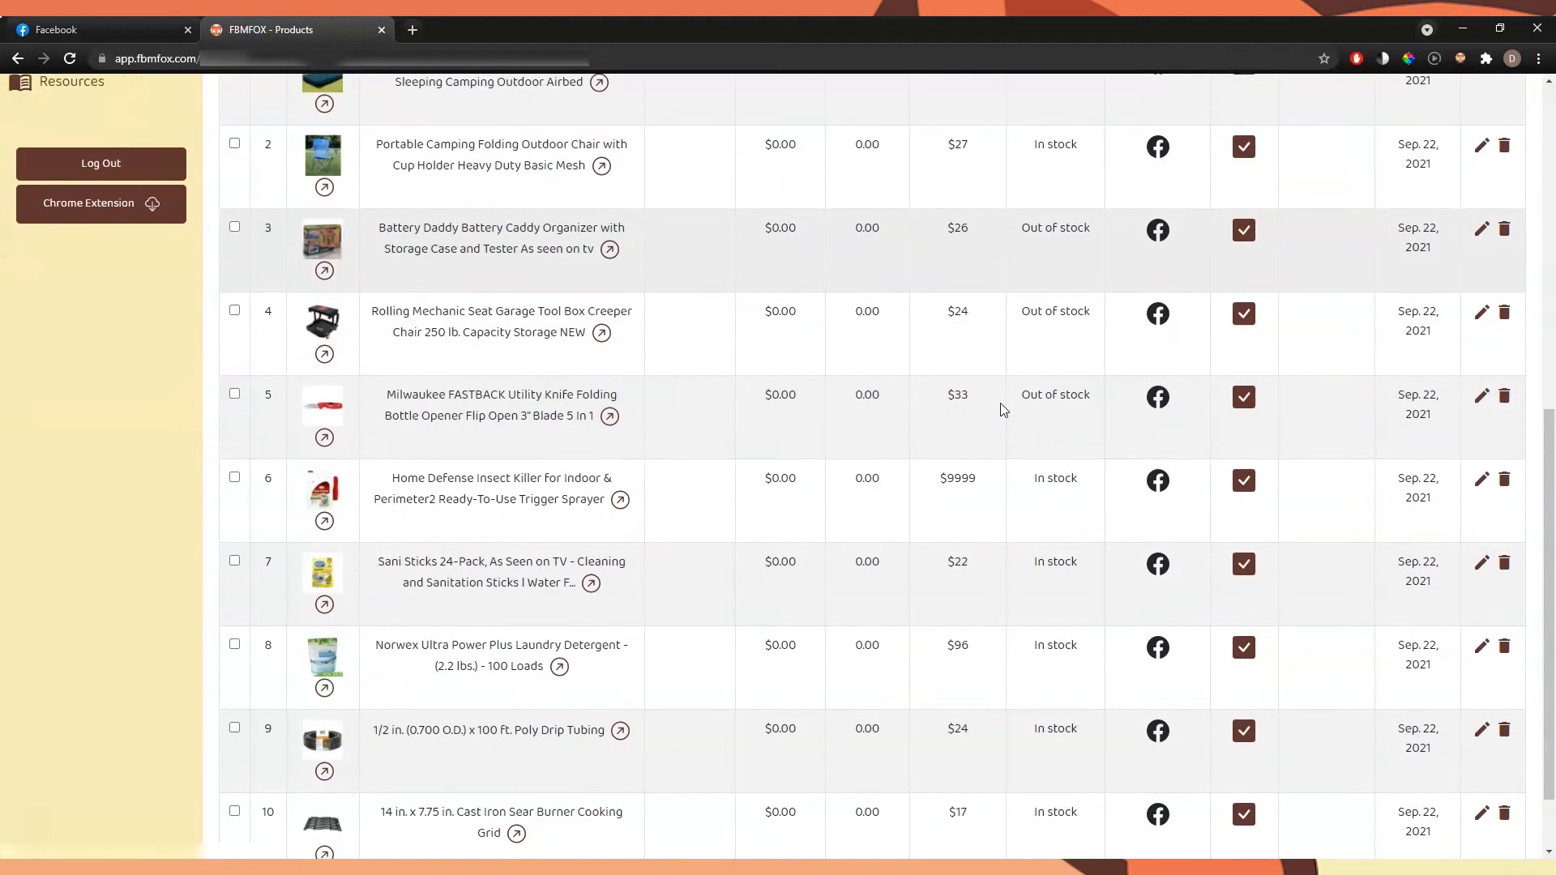
scroll(995, 397, up, 10)
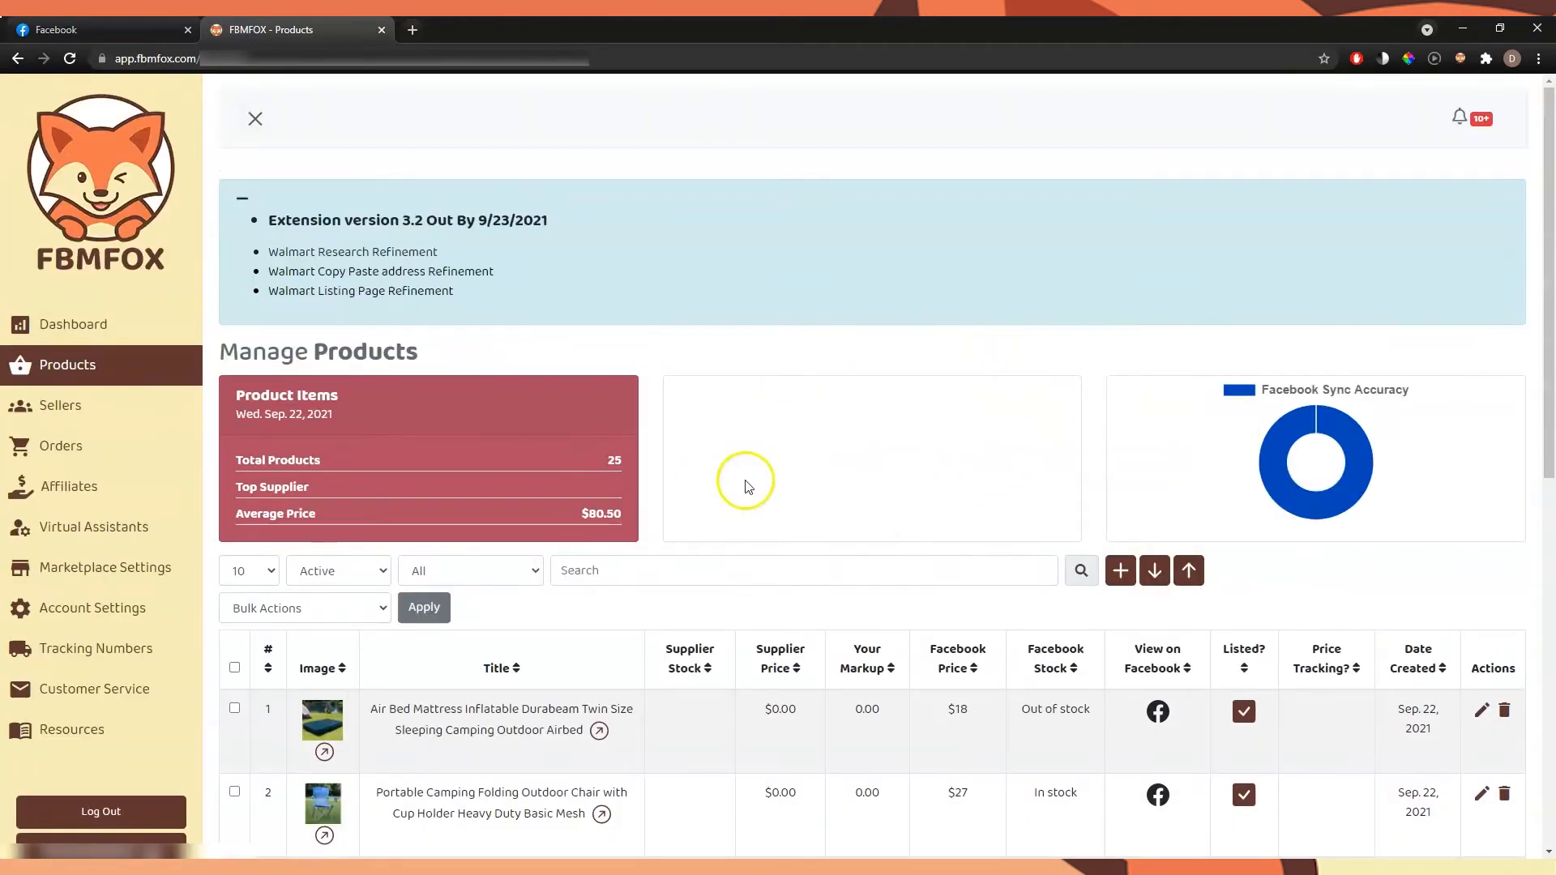
drag(619, 462, 614, 456)
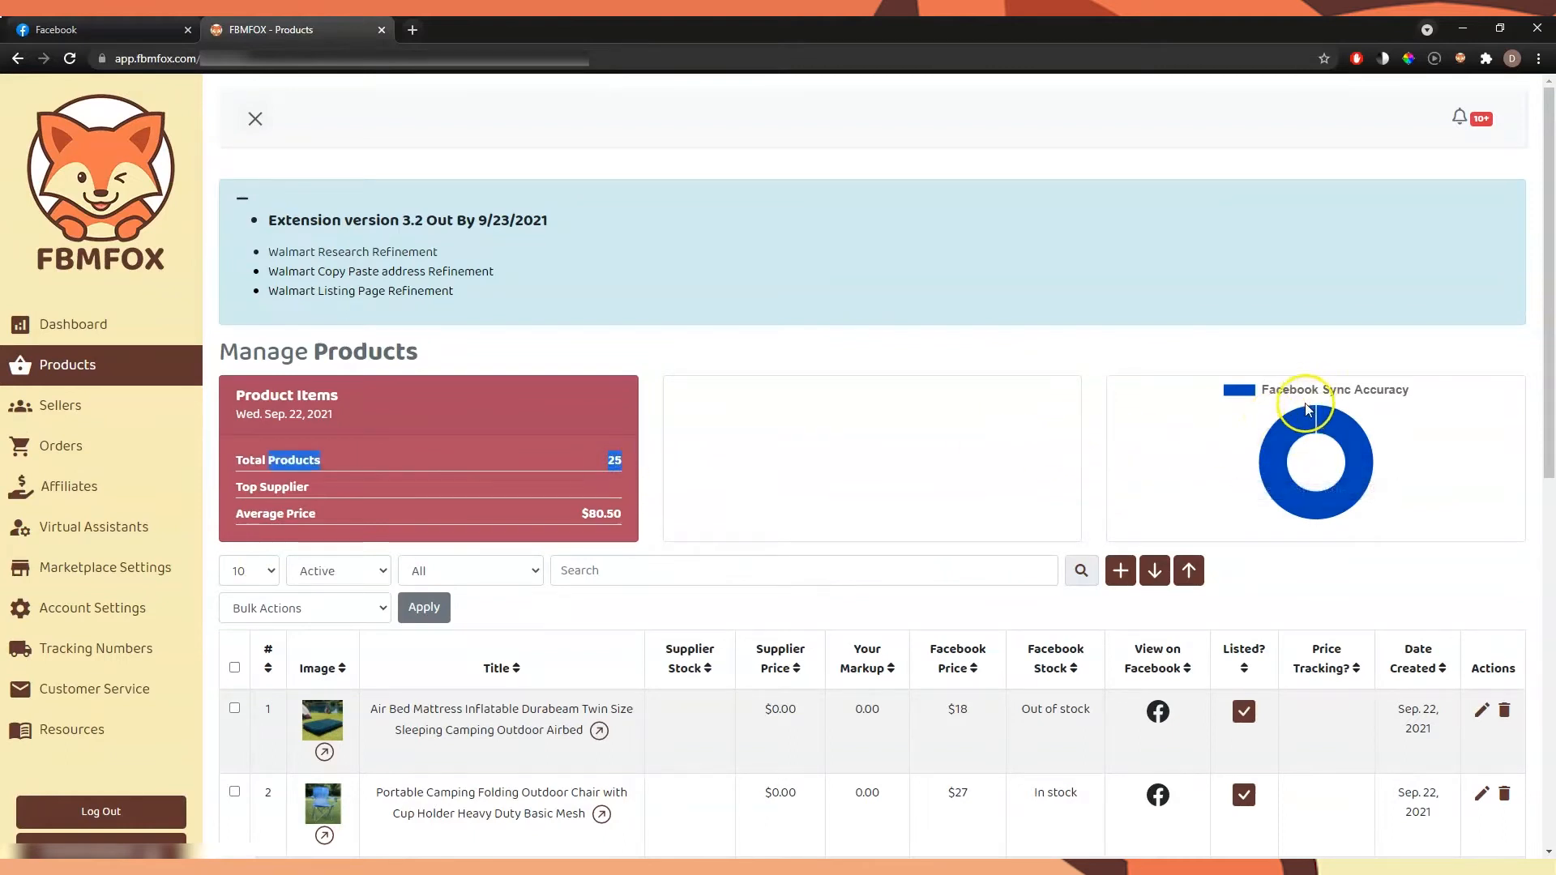
mouse_move(1298, 417)
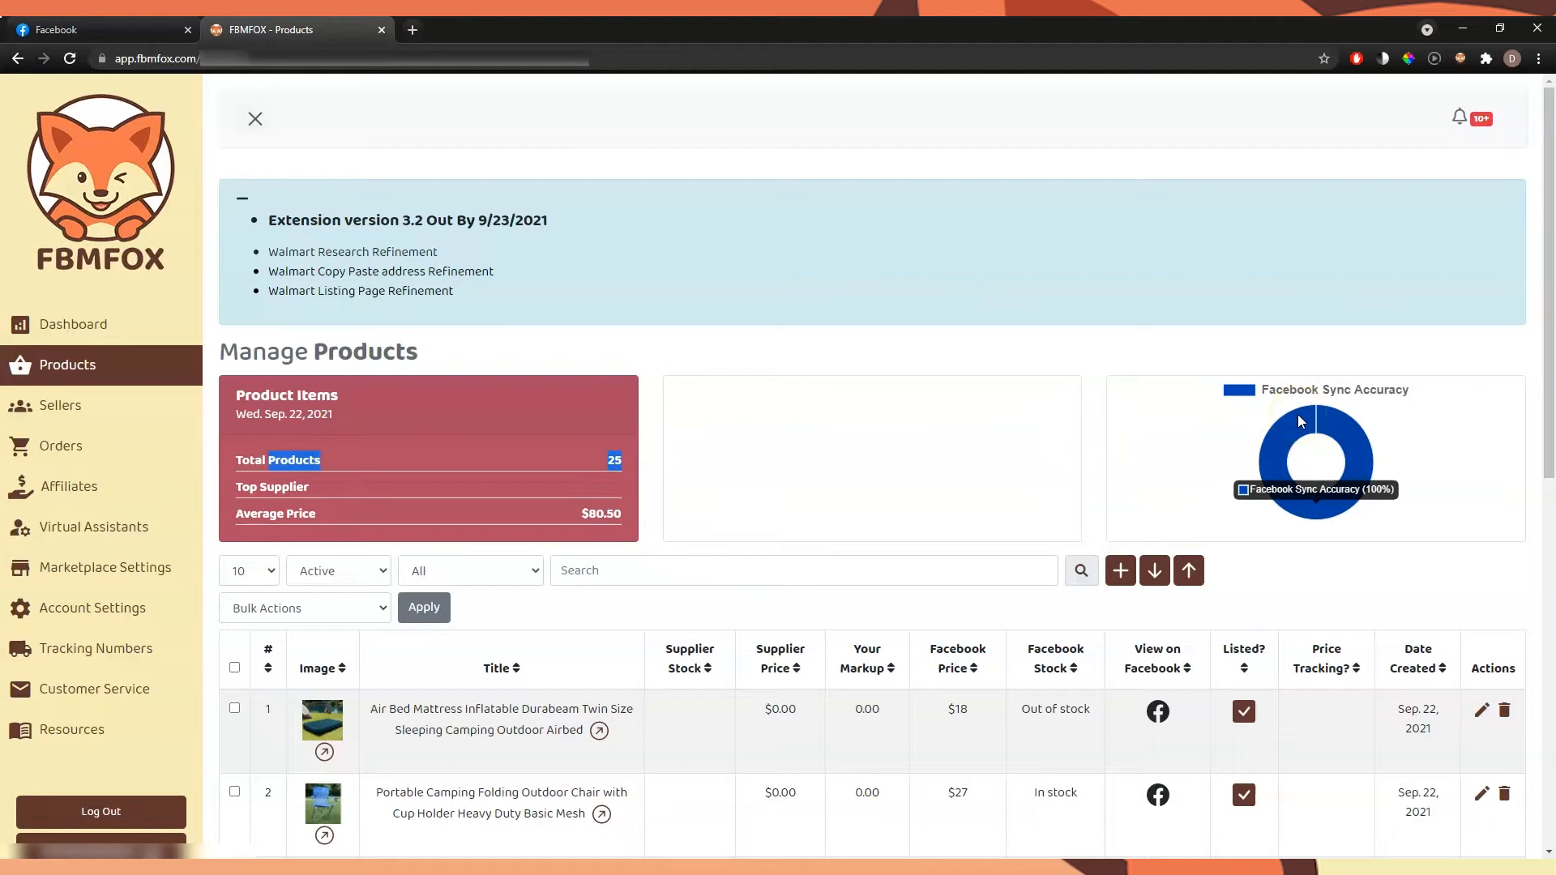
scroll(1066, 377, down, 2)
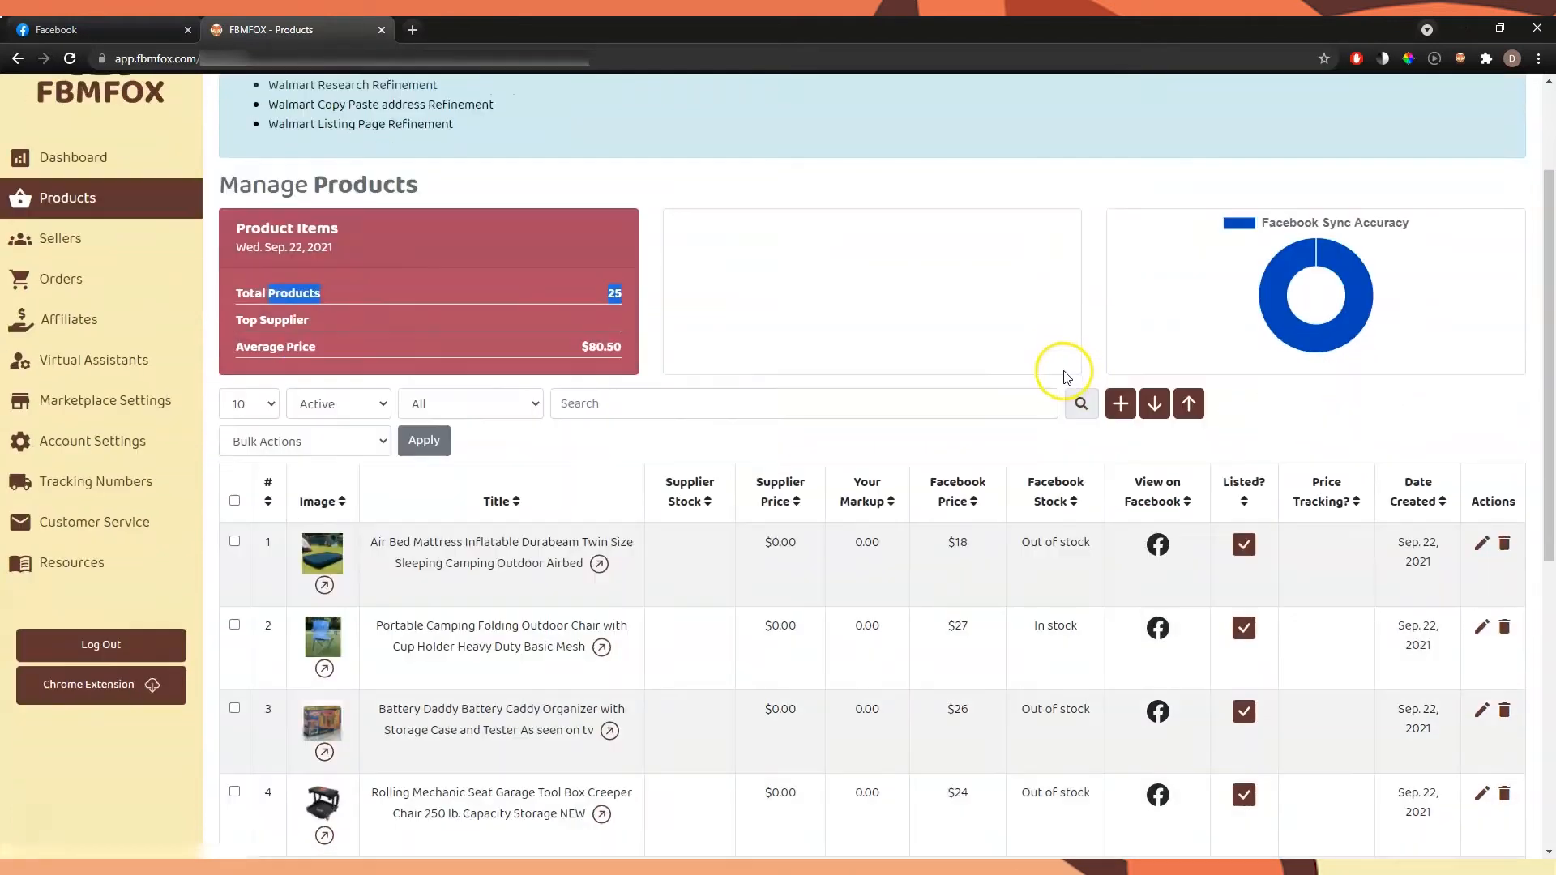
scroll(1067, 377, down, 2)
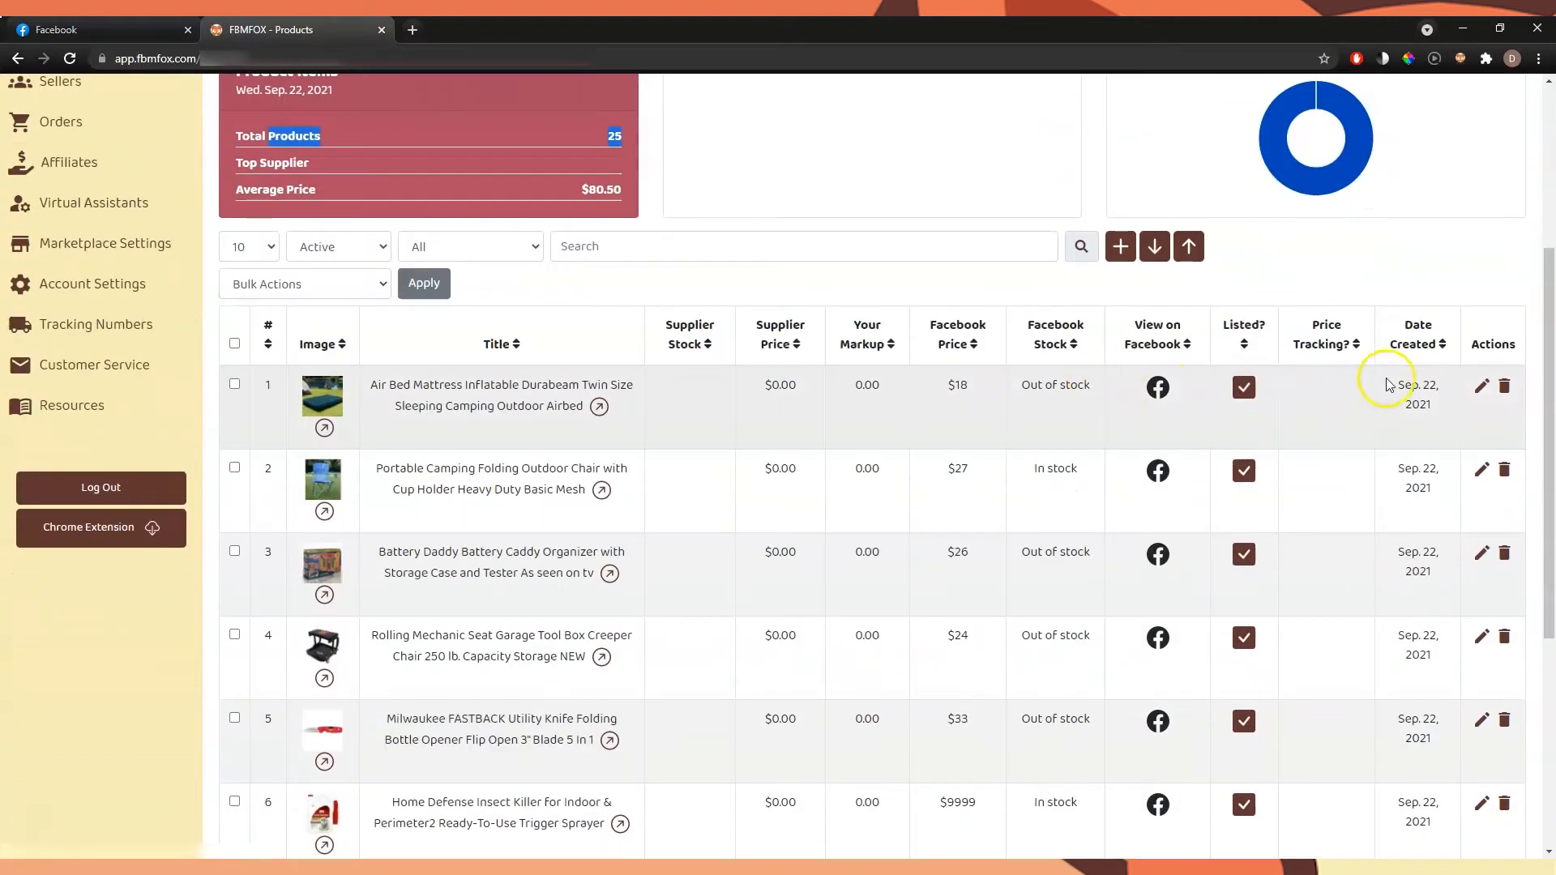
double_click(866, 385)
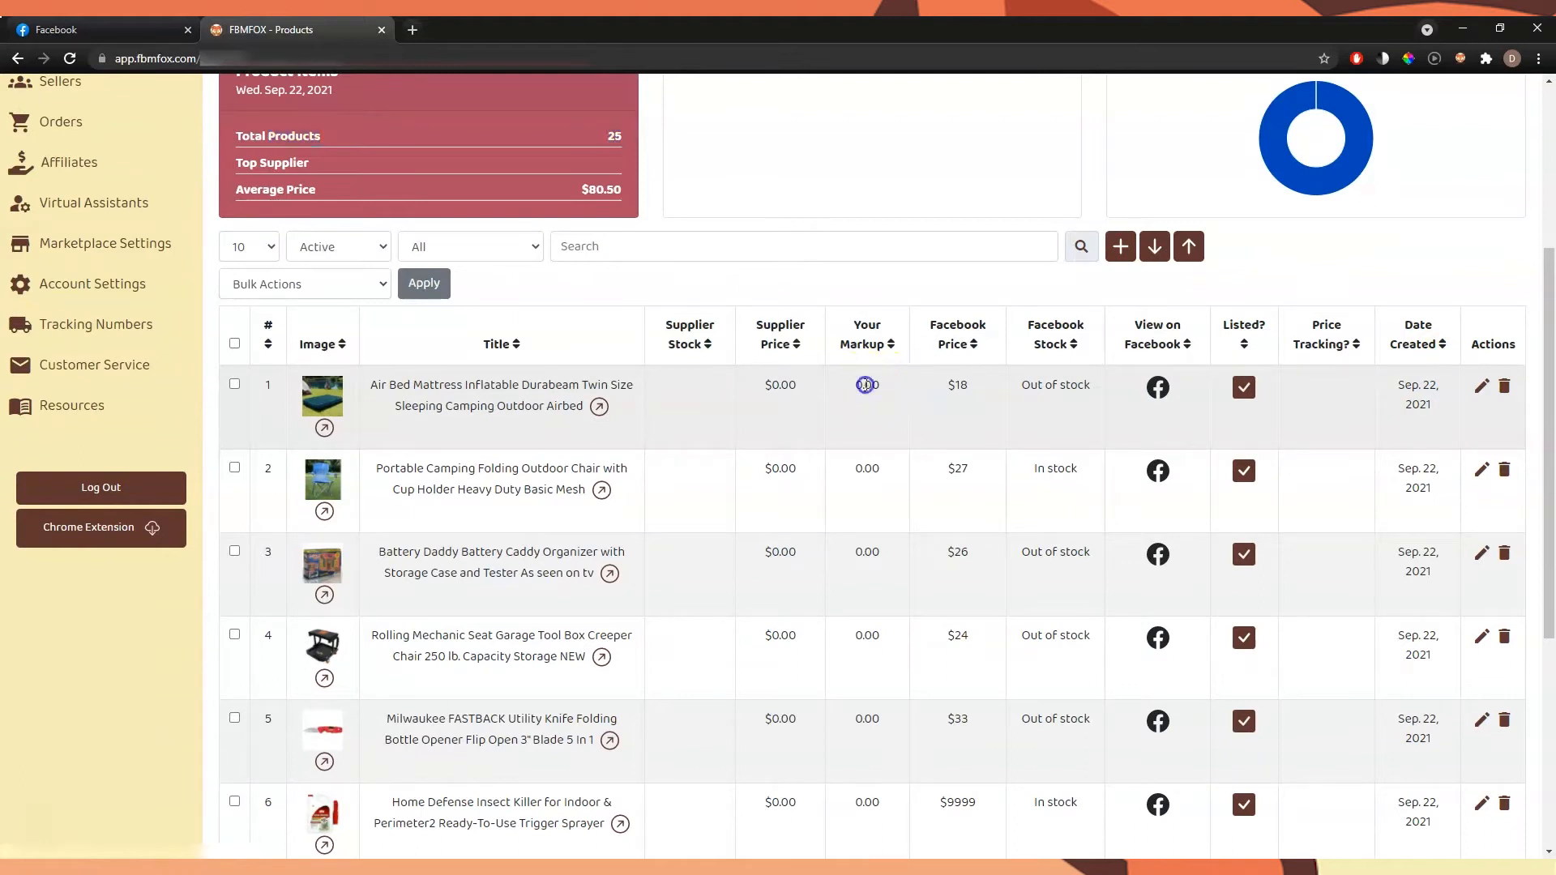
double_click(791, 392)
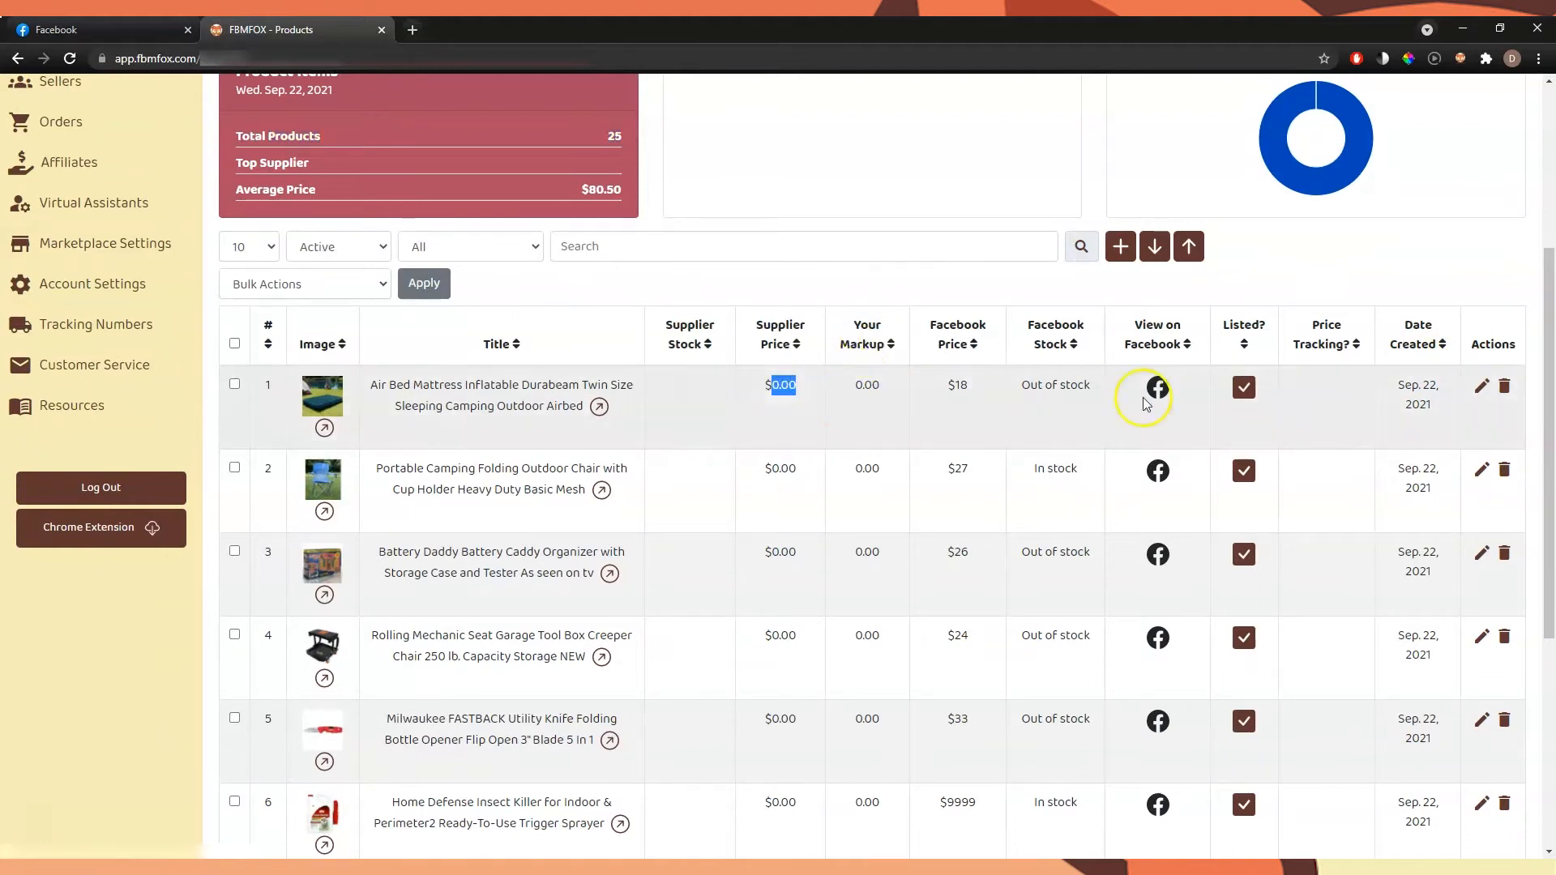
Edit the Air Bed Mattress product, paste its Walmart supplier link, and save the changes
click(1484, 386)
scroll(1085, 372, down, 2)
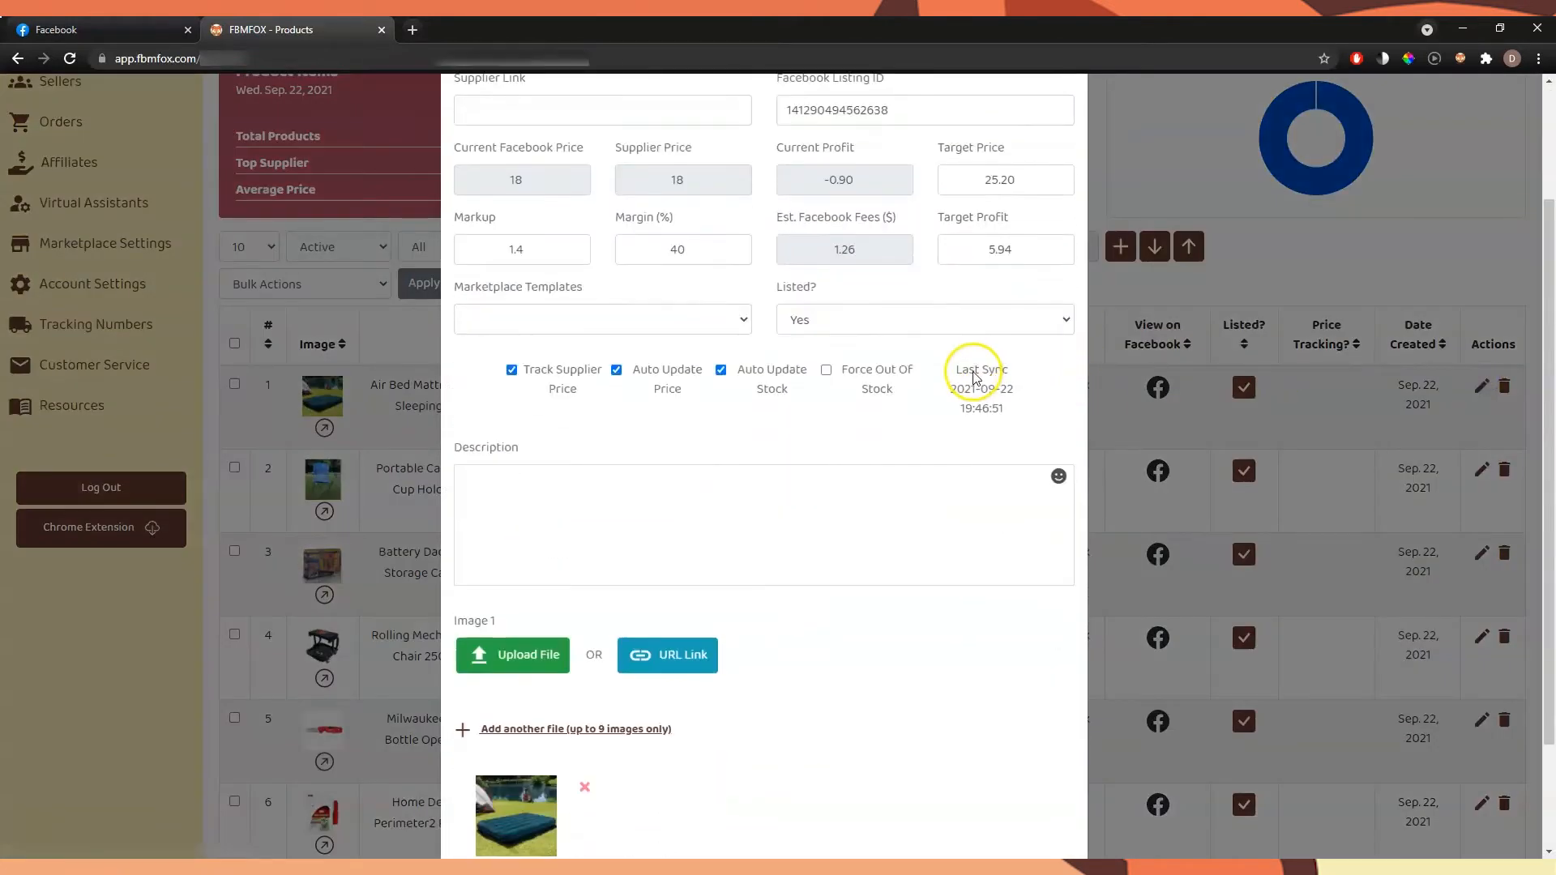
click(660, 496)
scroll(776, 415, up, 2)
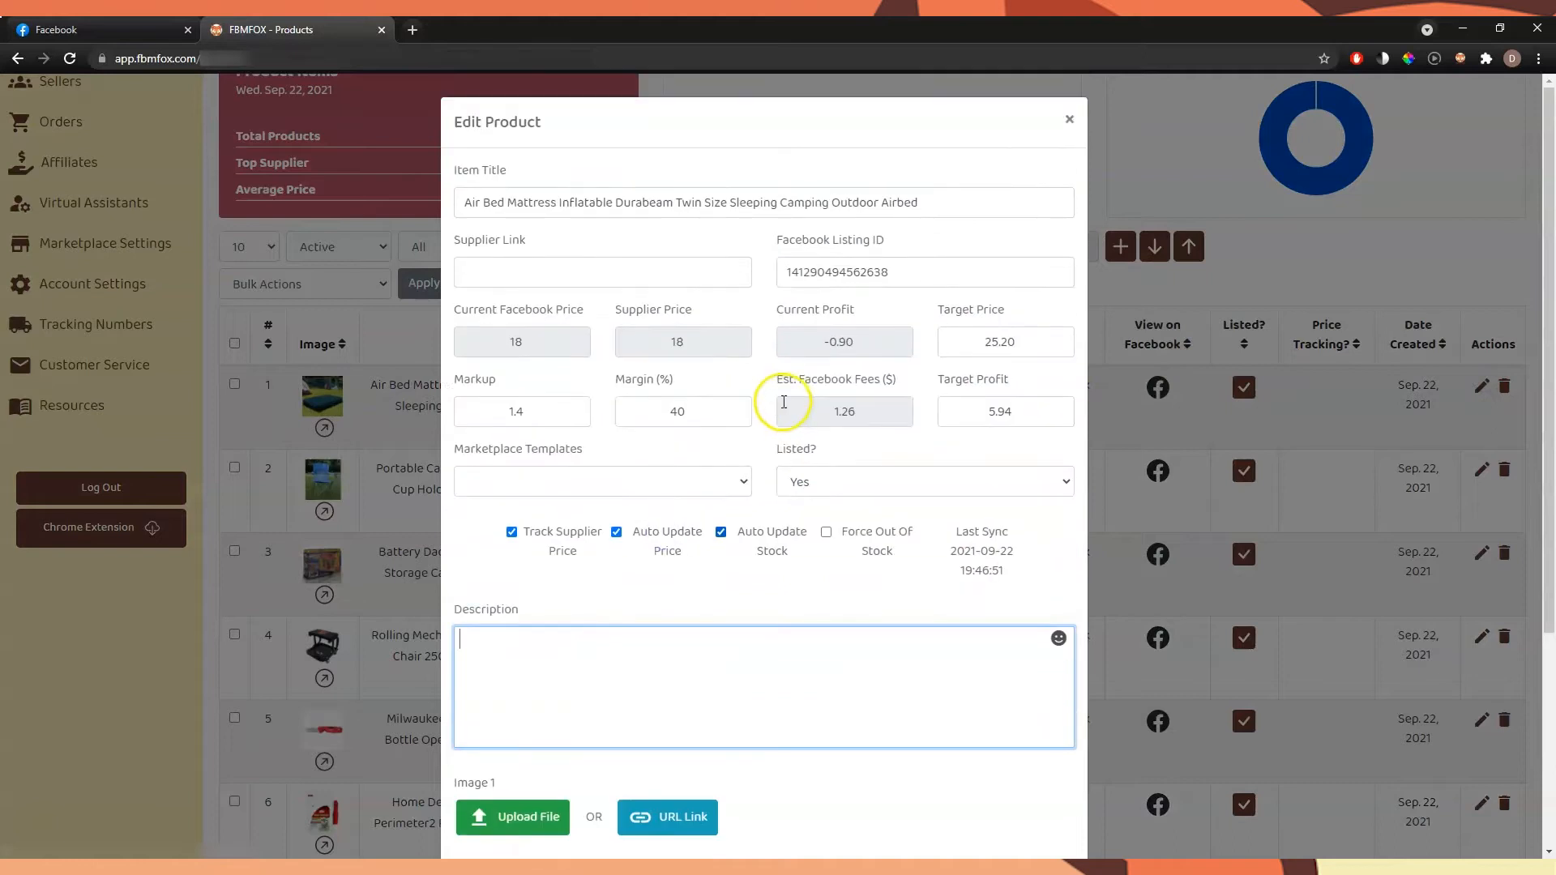
click(685, 274)
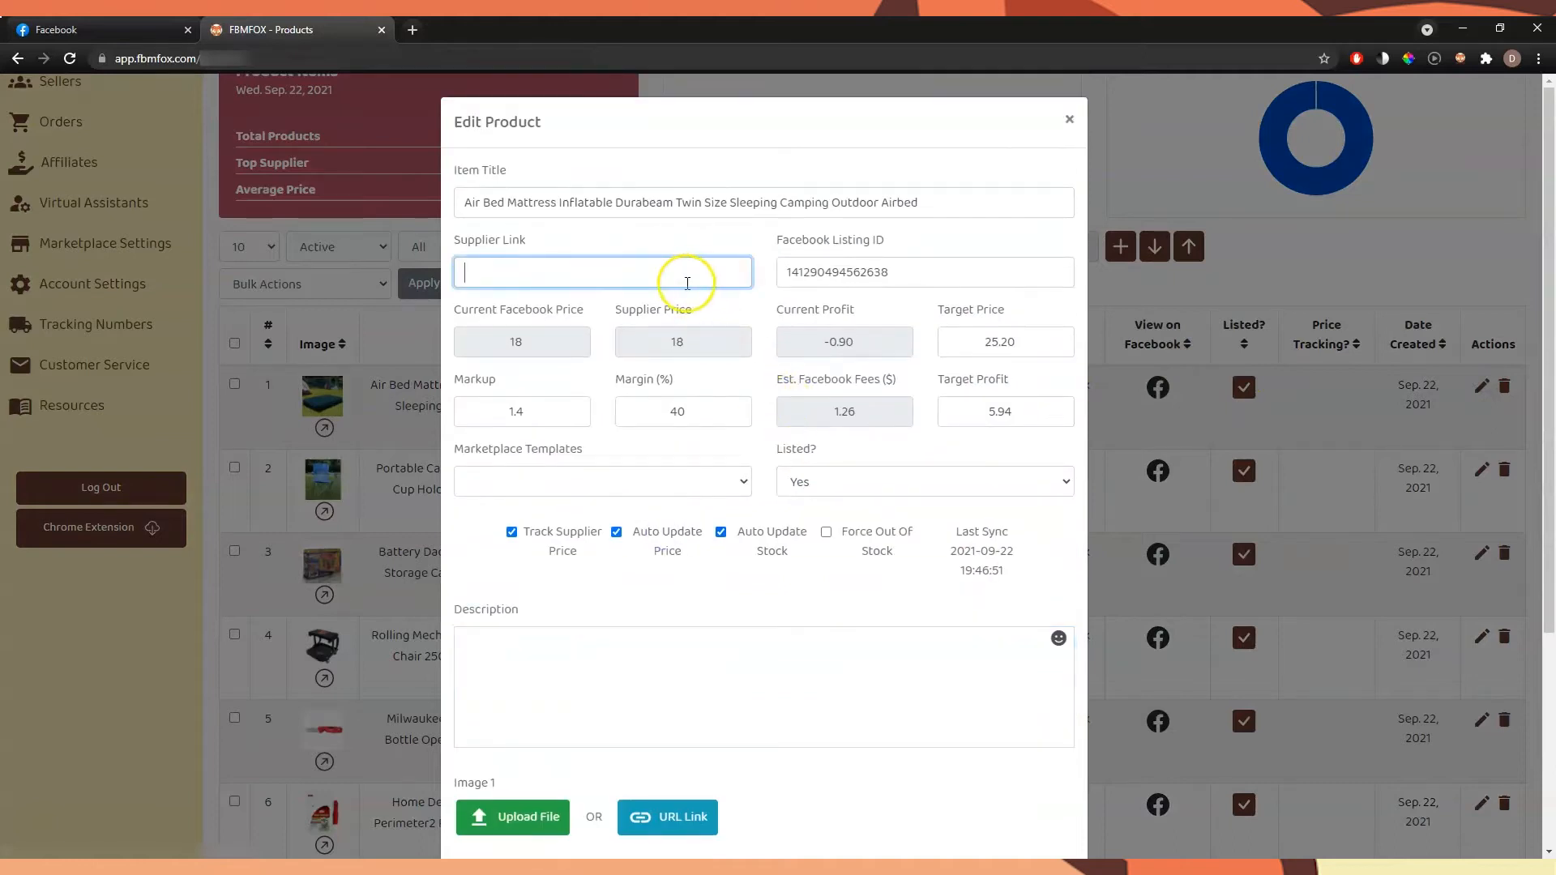
scroll(696, 306, down, 4)
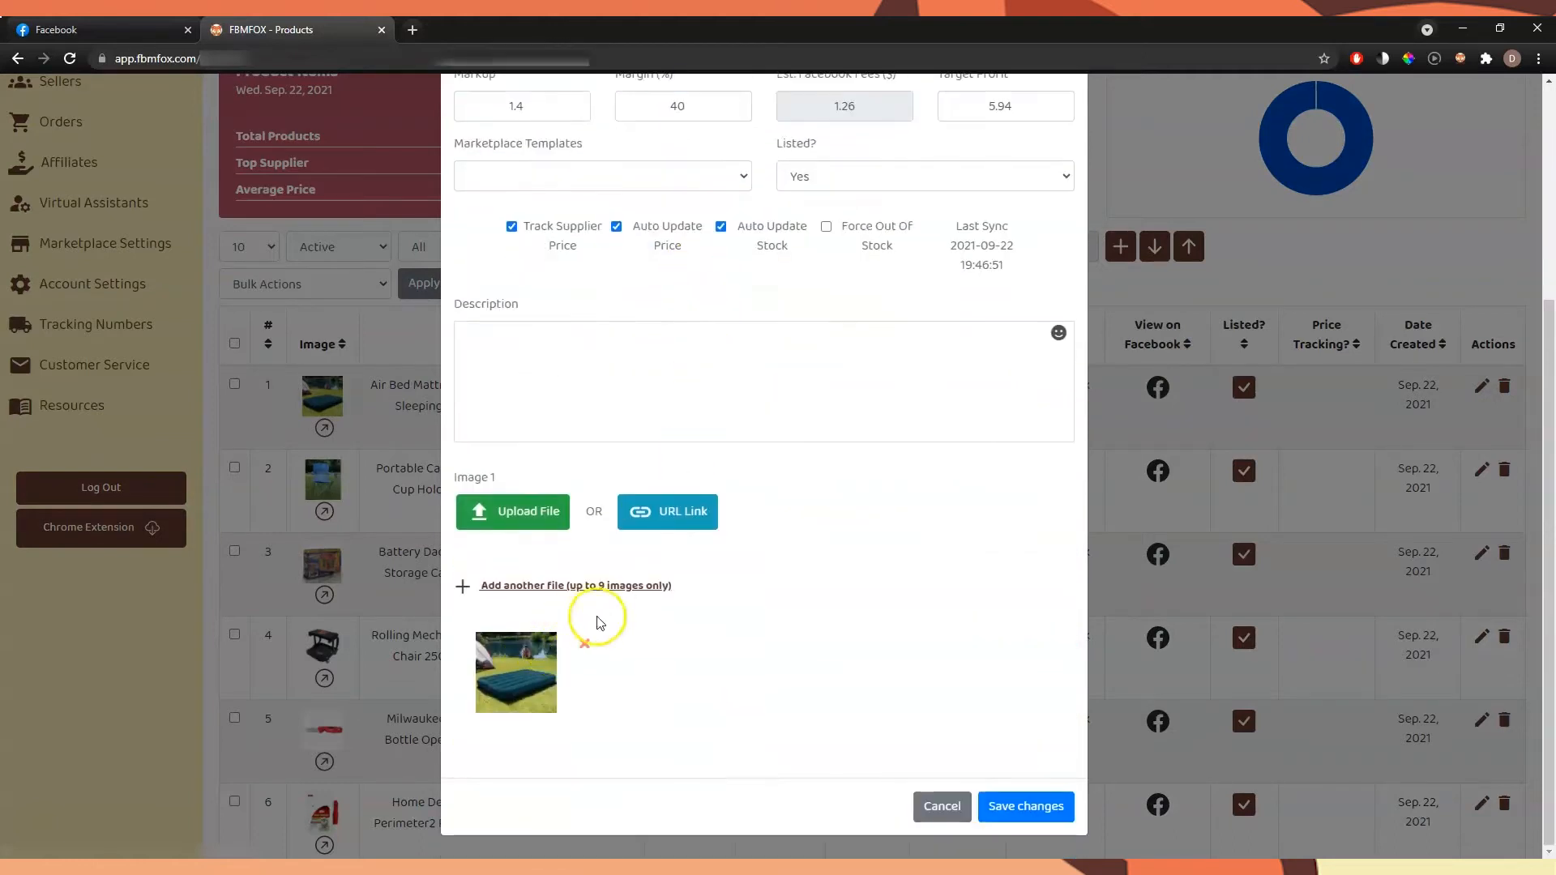
scroll(713, 568, up, 4)
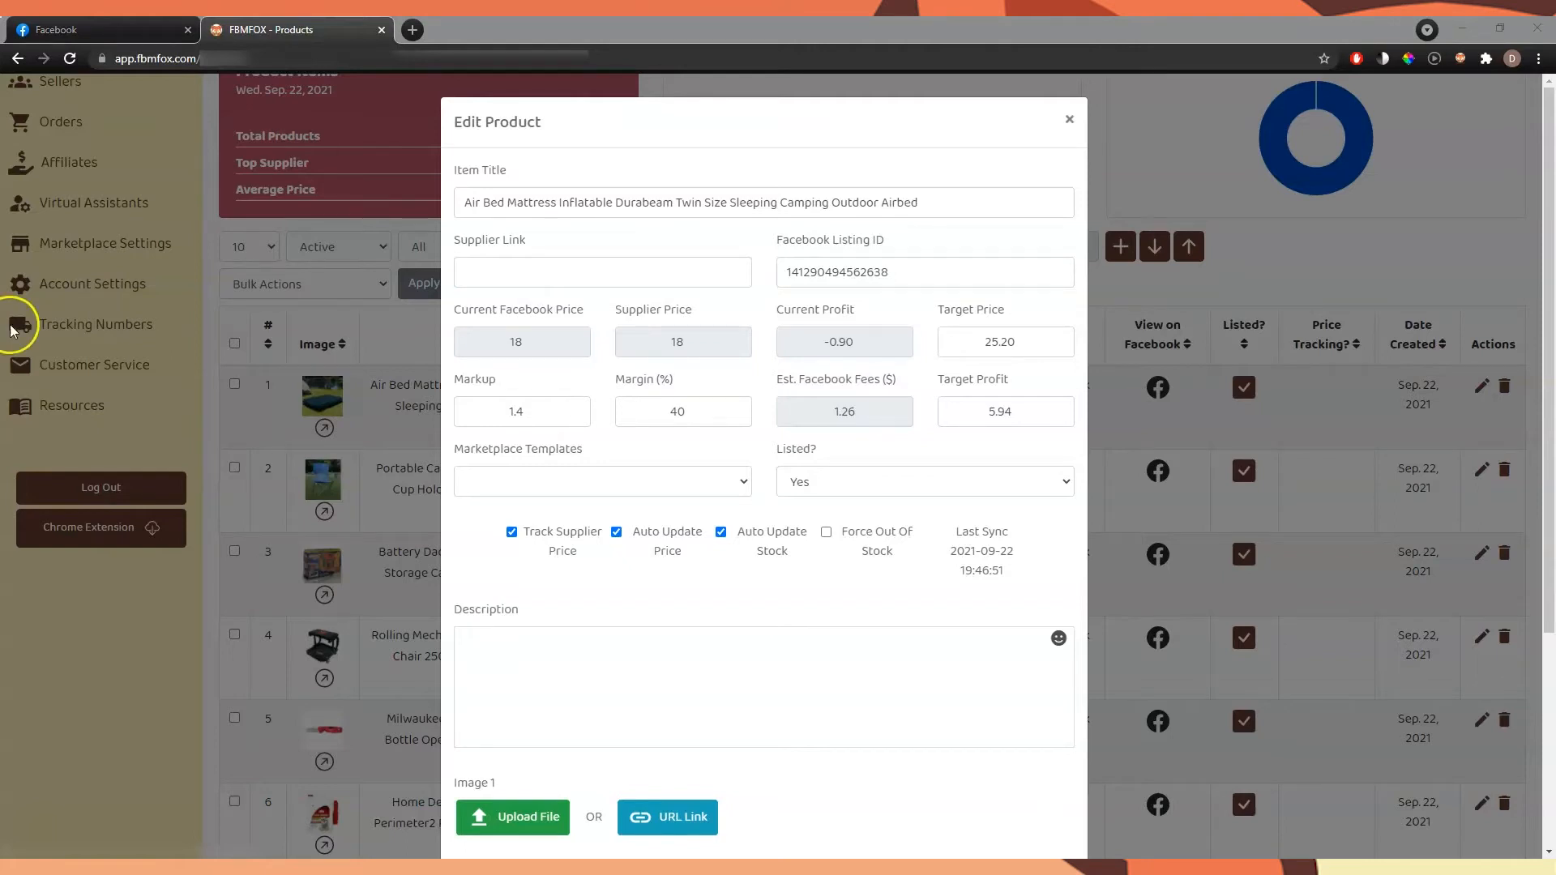
click(683, 273)
key(ctrl+v)
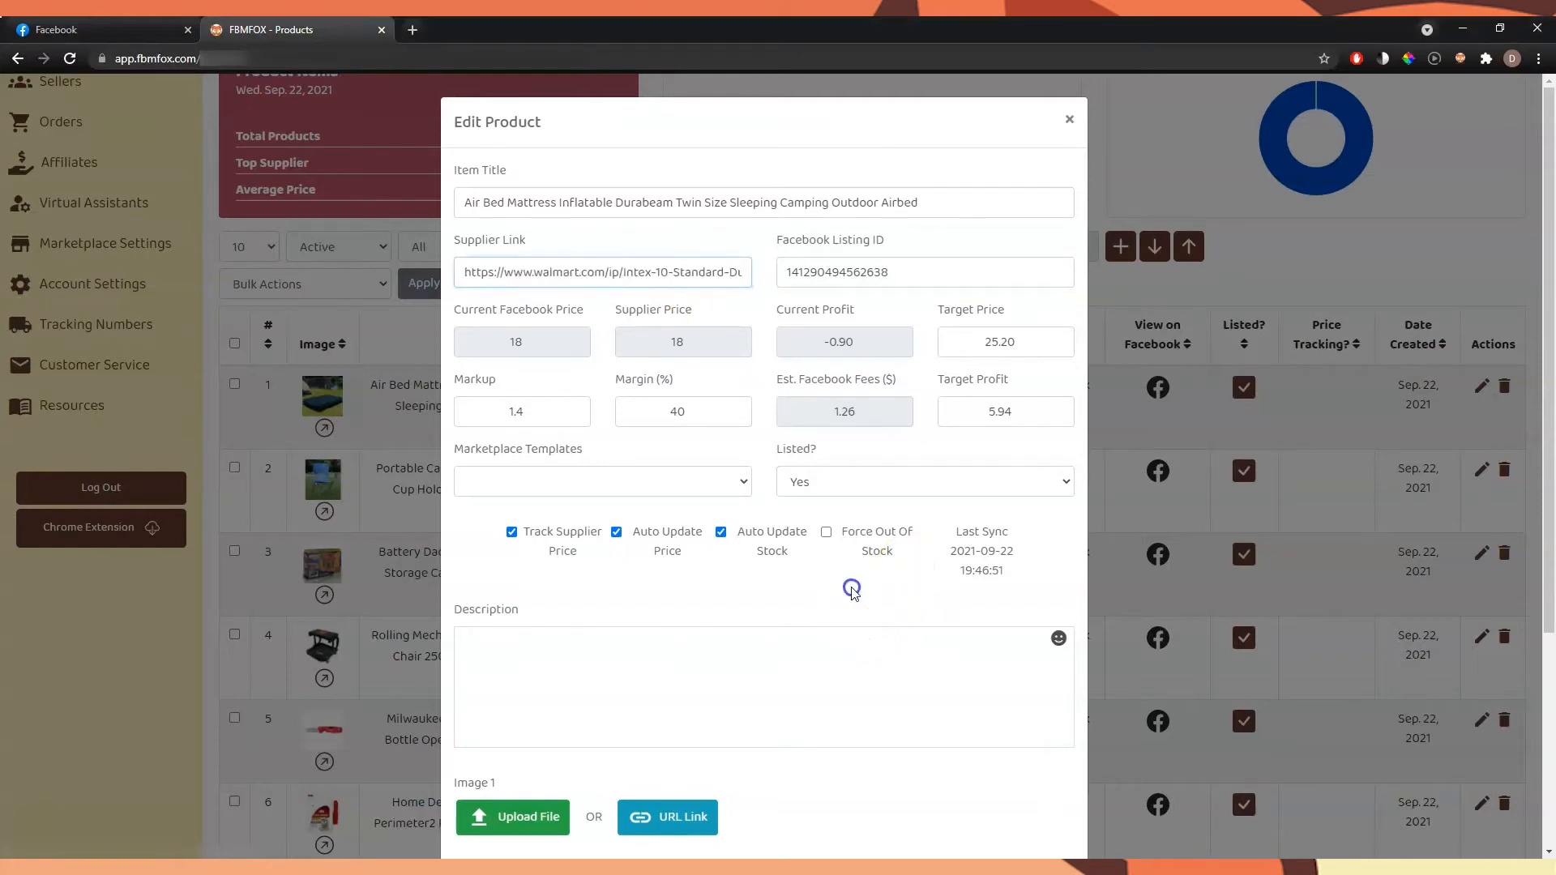
scroll(672, 568, down, 4)
click(1024, 807)
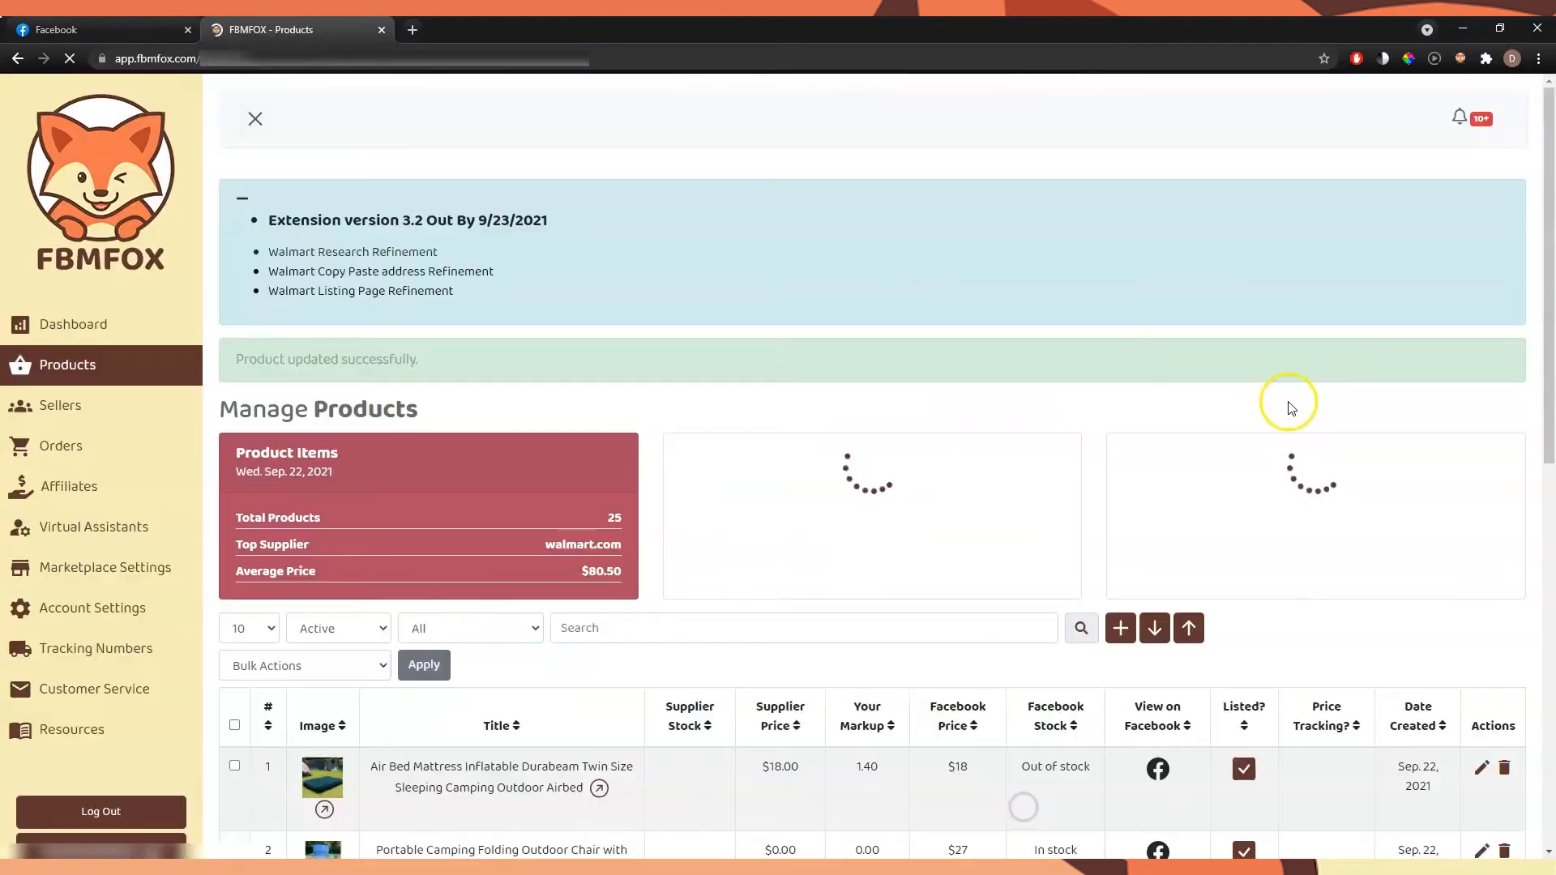
Add the copied supplier link to the Portable Camping Folding Outdoor Chair product and save the changes
scroll(1277, 388, down, 4)
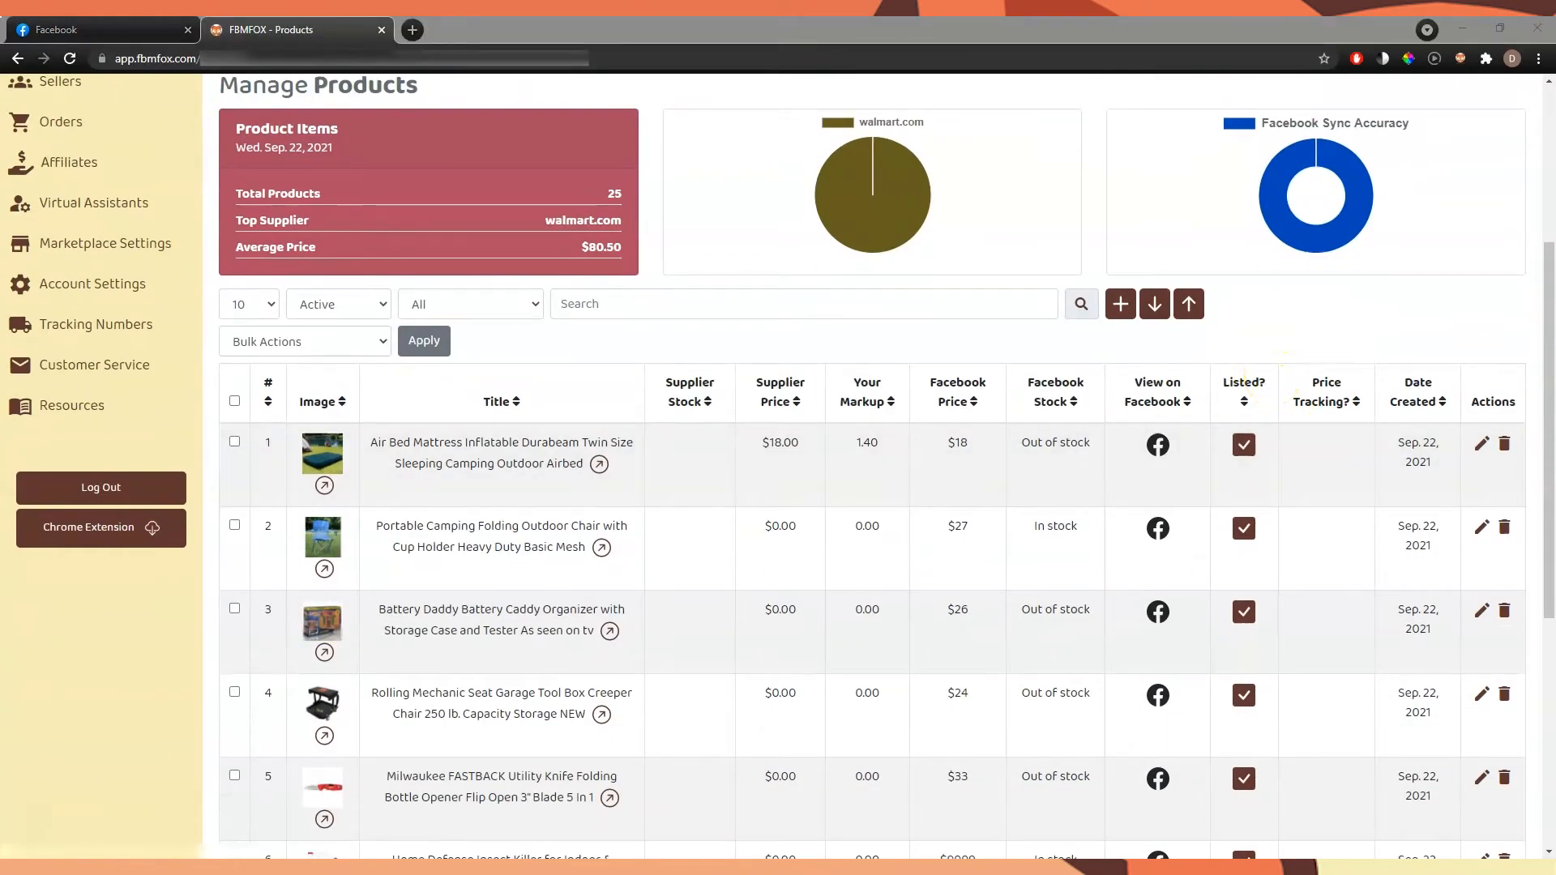
click(1481, 527)
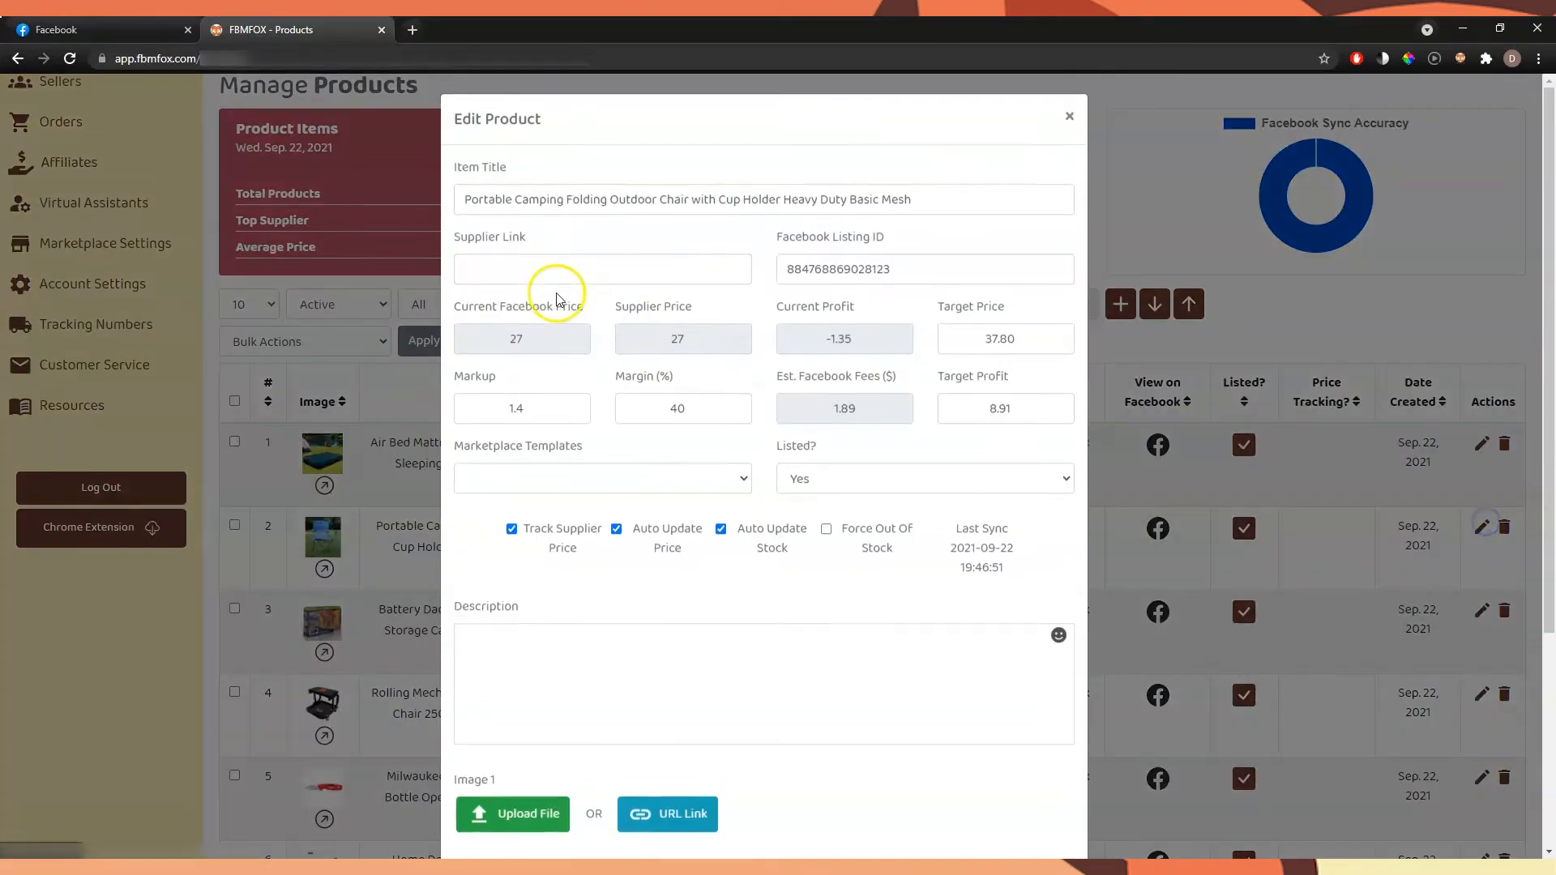
click(556, 272)
key(ctrl+v)
scroll(827, 527, down, 2)
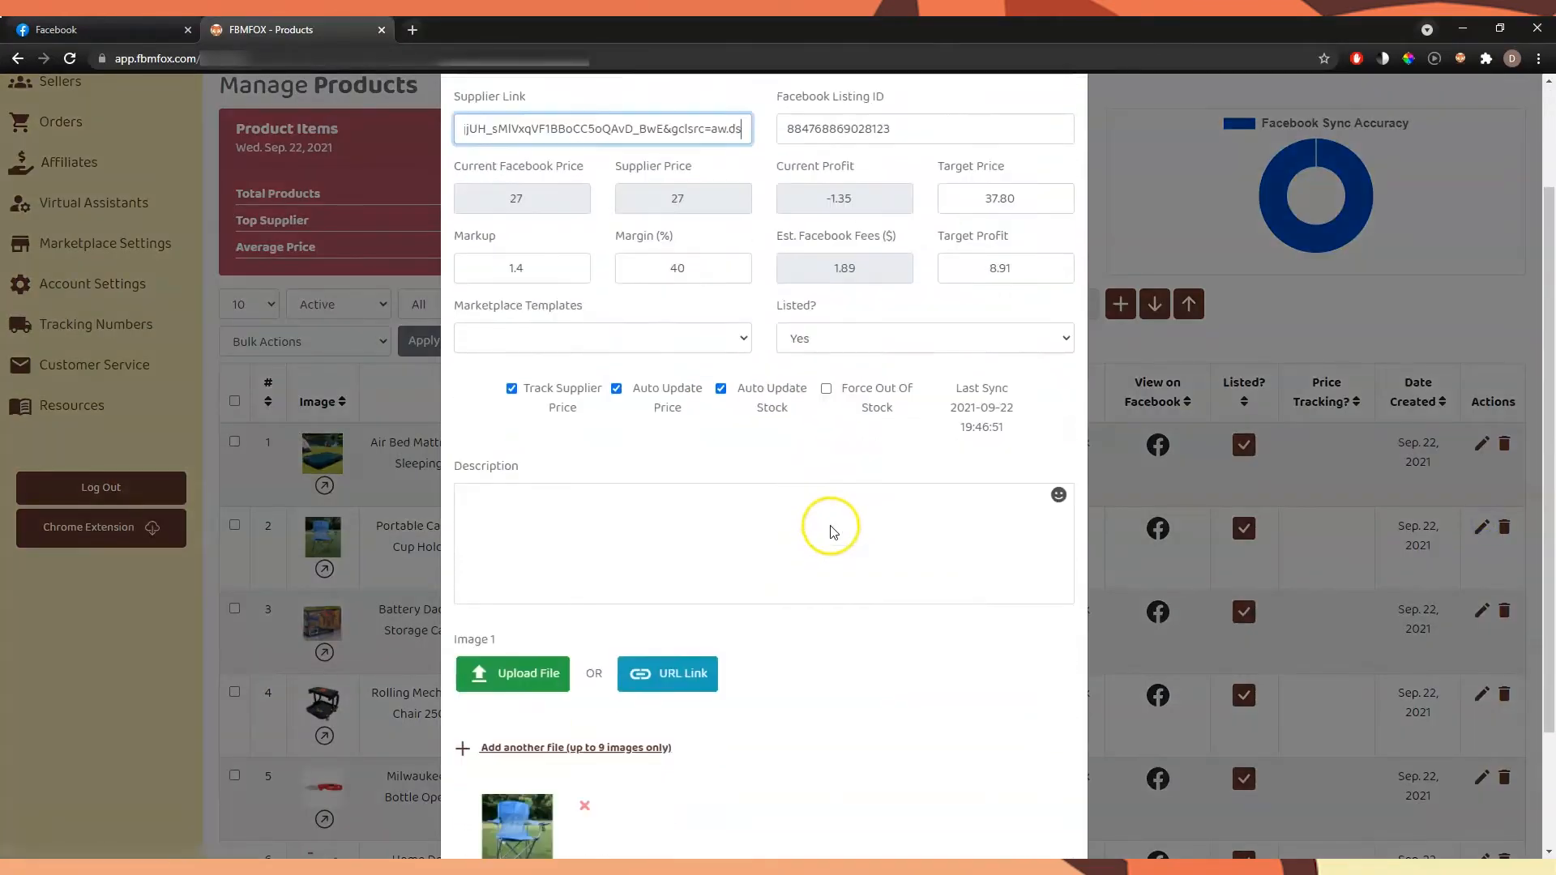
scroll(830, 530, down, 2)
click(1024, 805)
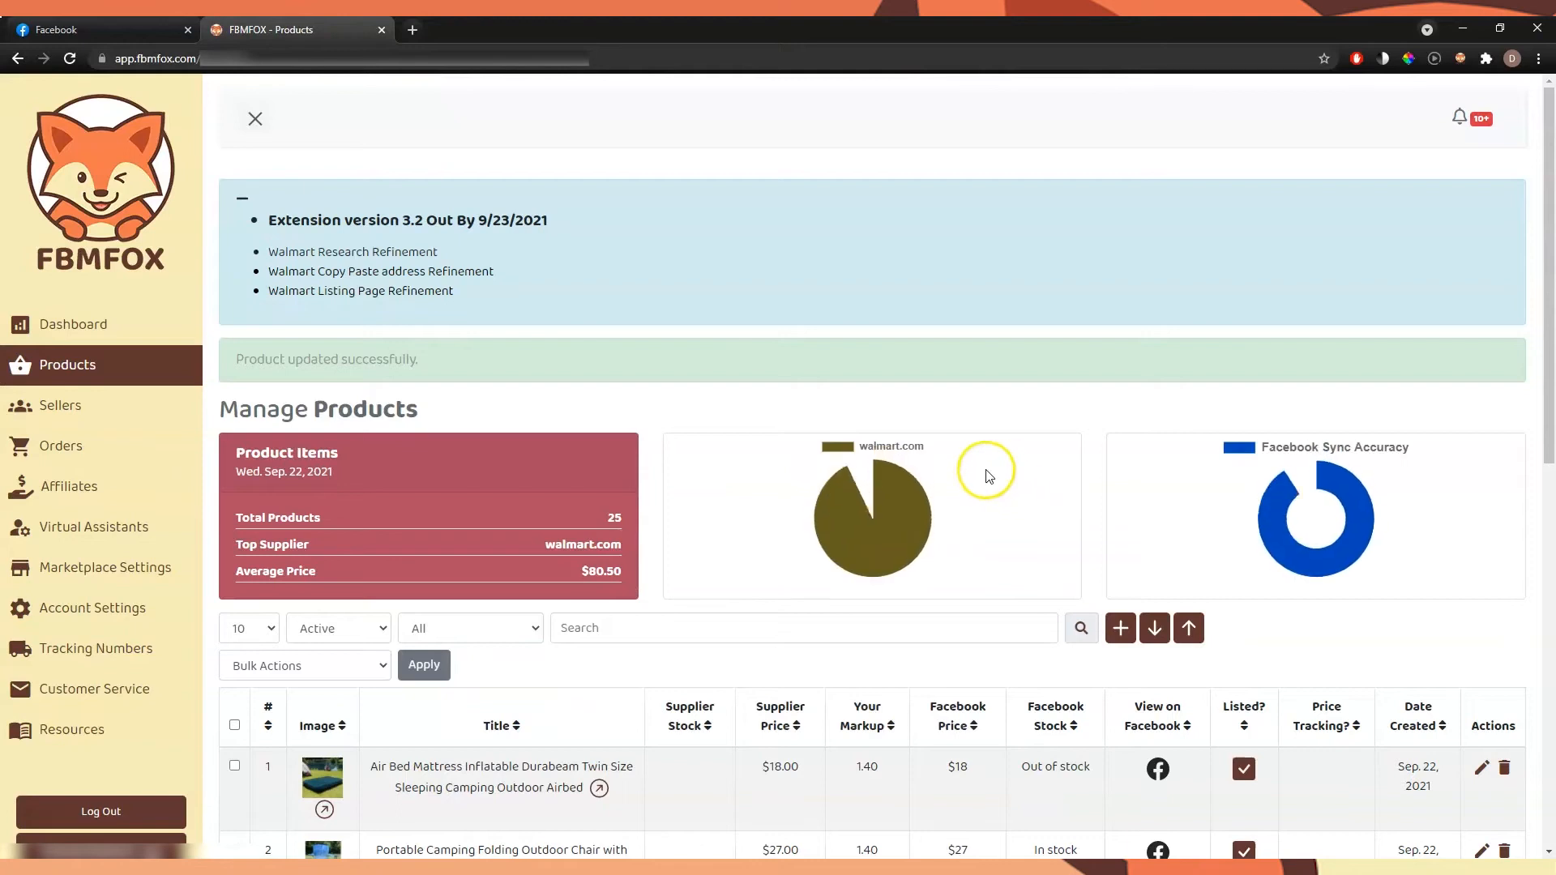
Check the supplier link in the Air Bed Mattress product's details and export the FBMFOX product list as a spreadsheet
scroll(989, 474, down, 3)
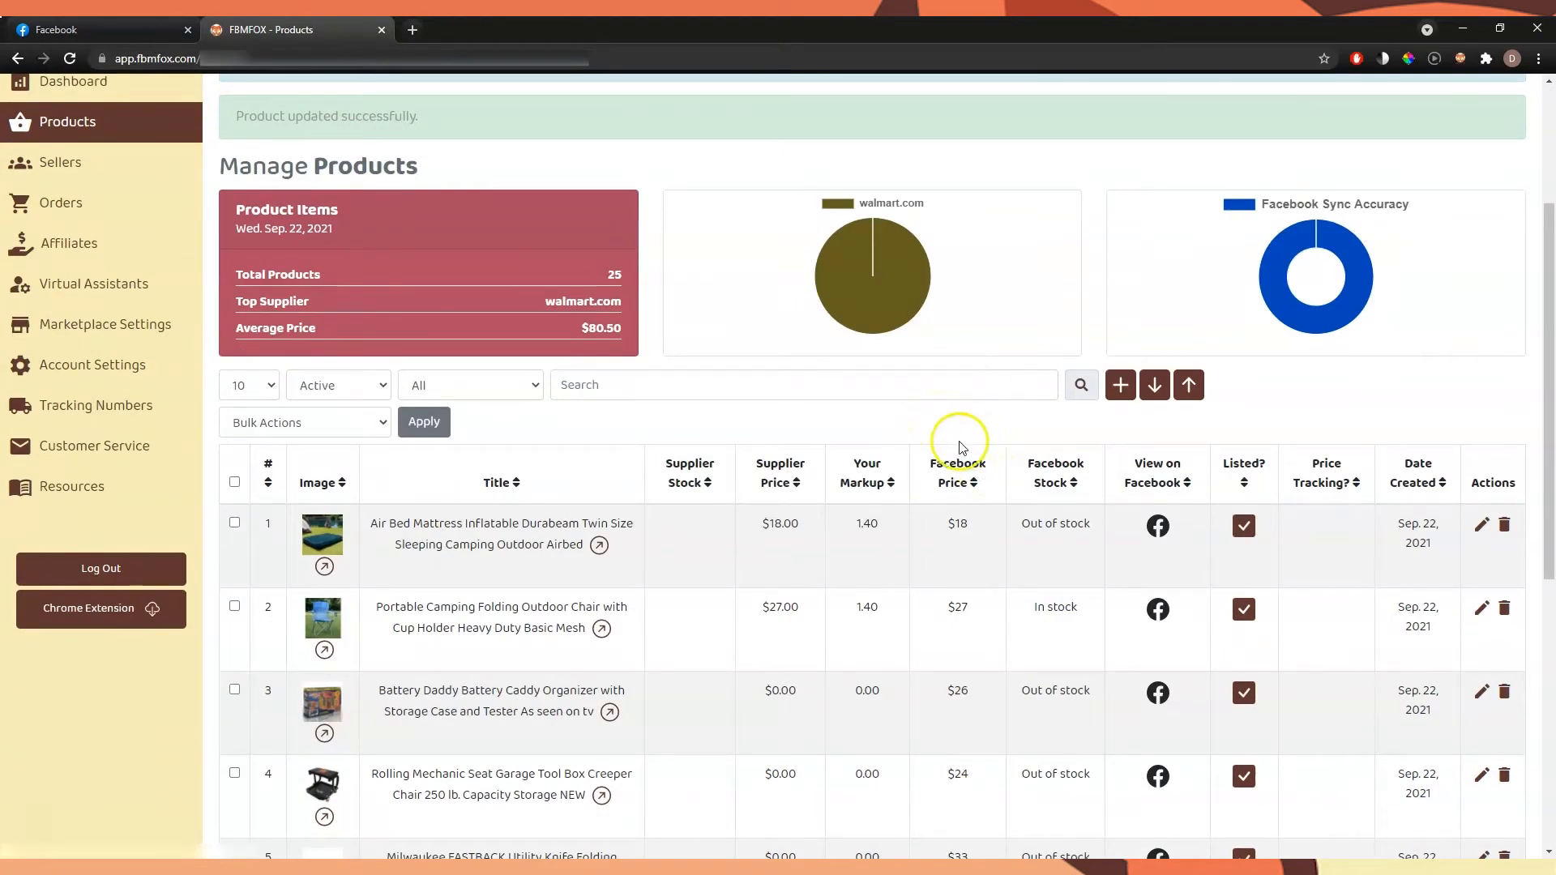
click(900, 444)
click(901, 442)
scroll(1077, 414, down, 1)
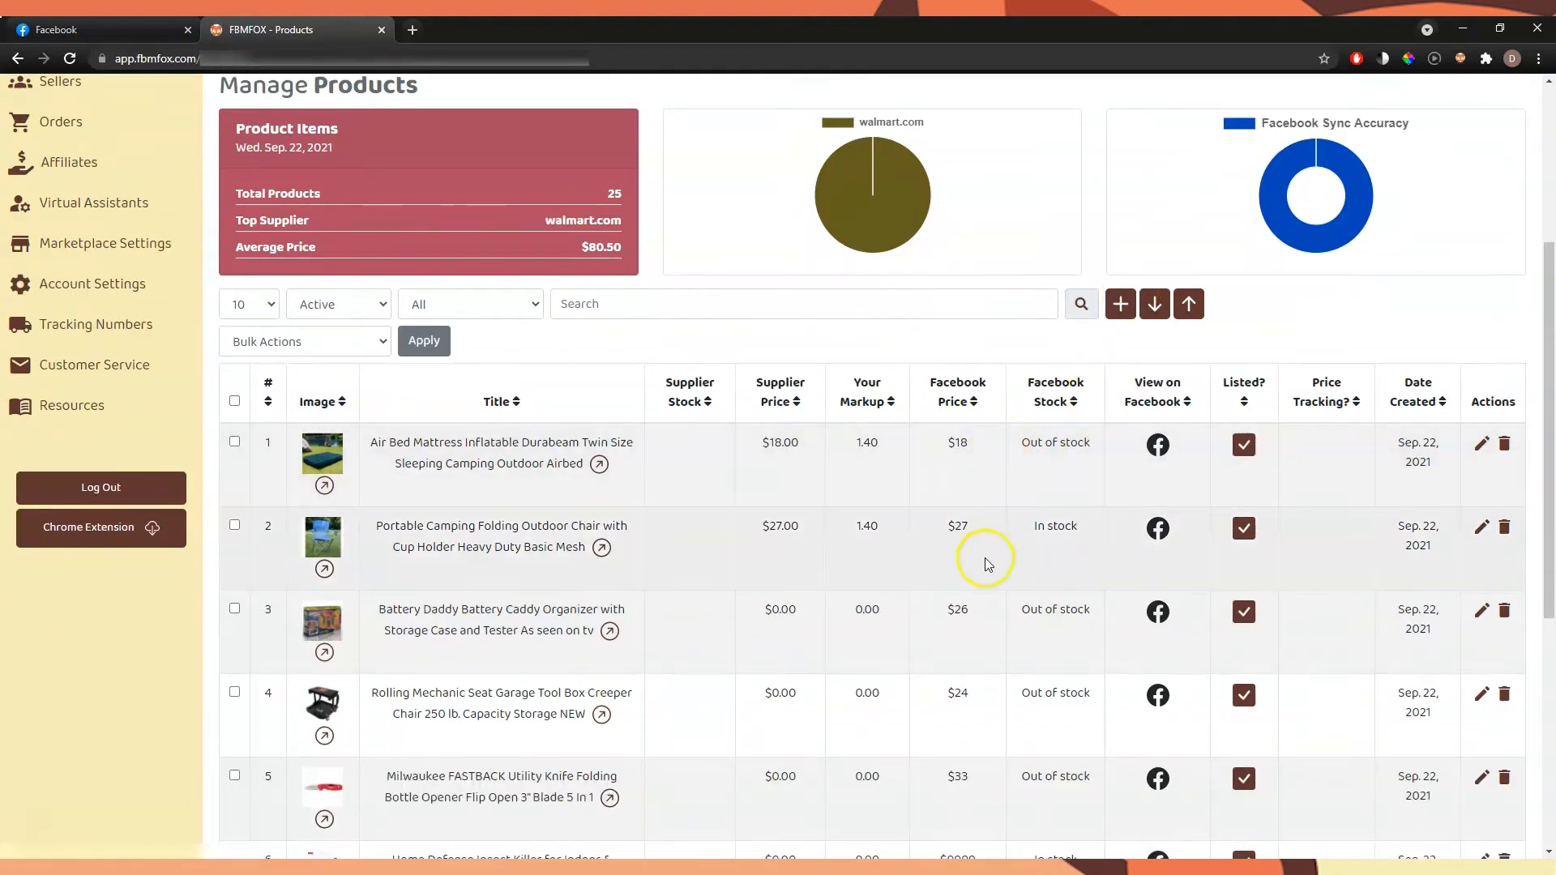
click(1481, 443)
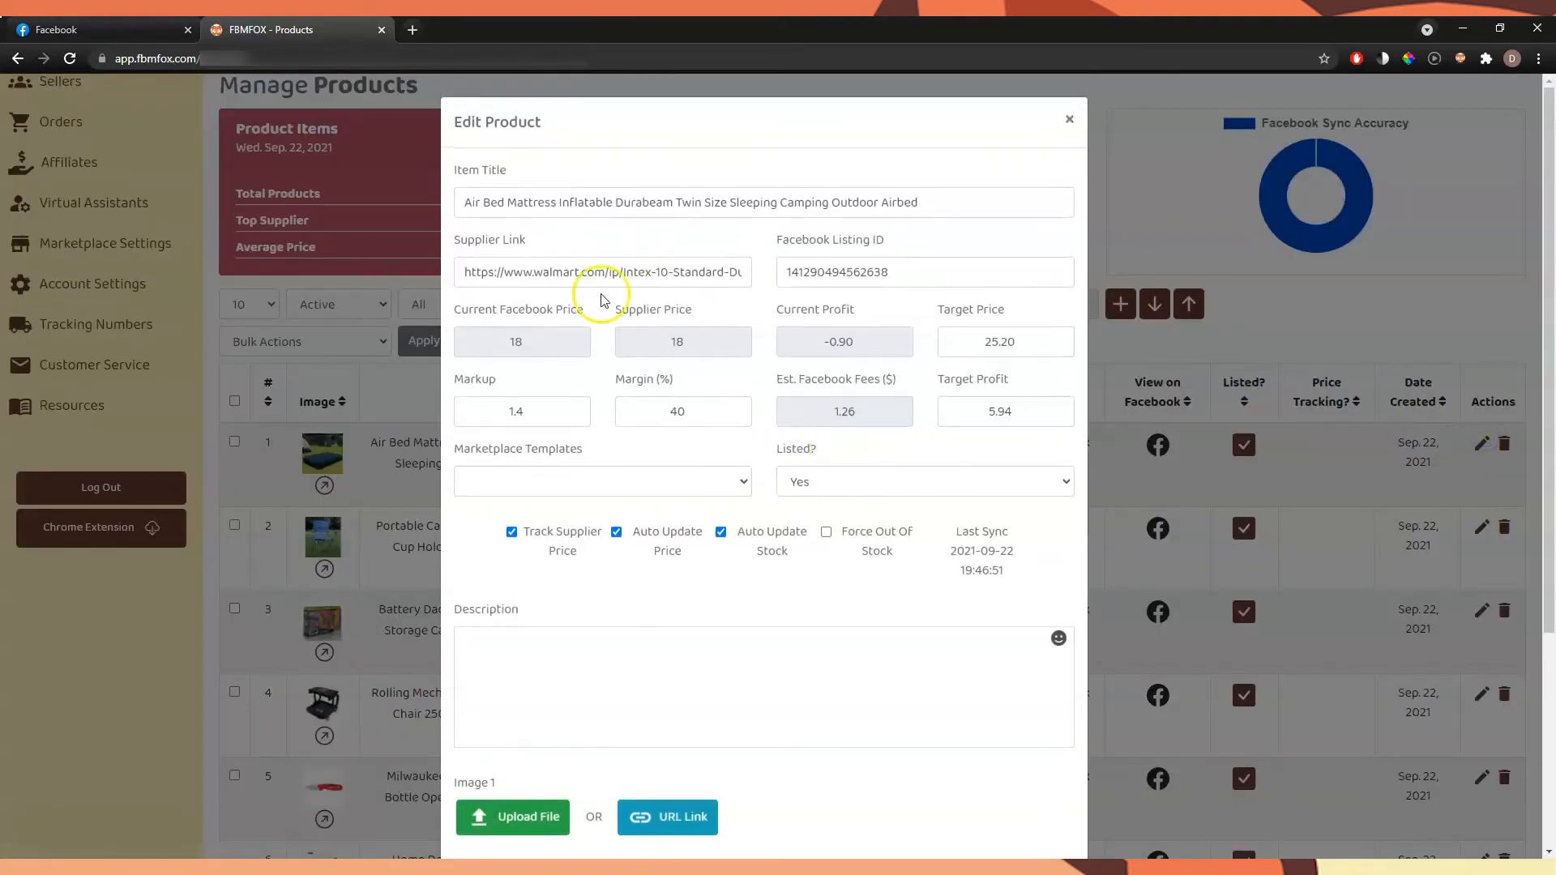
click(1068, 120)
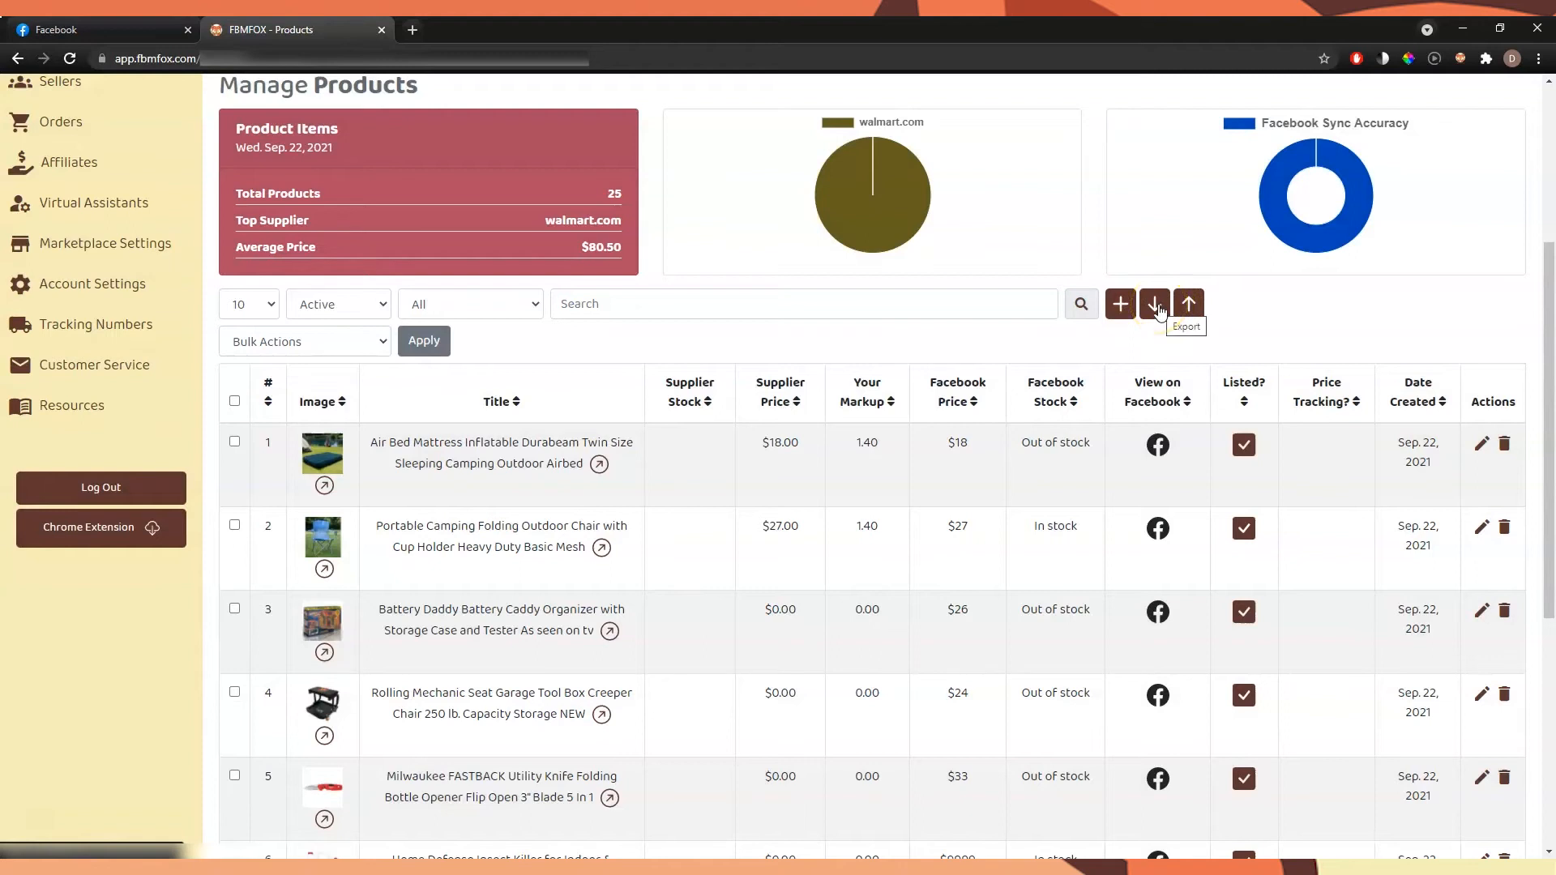
click(1157, 306)
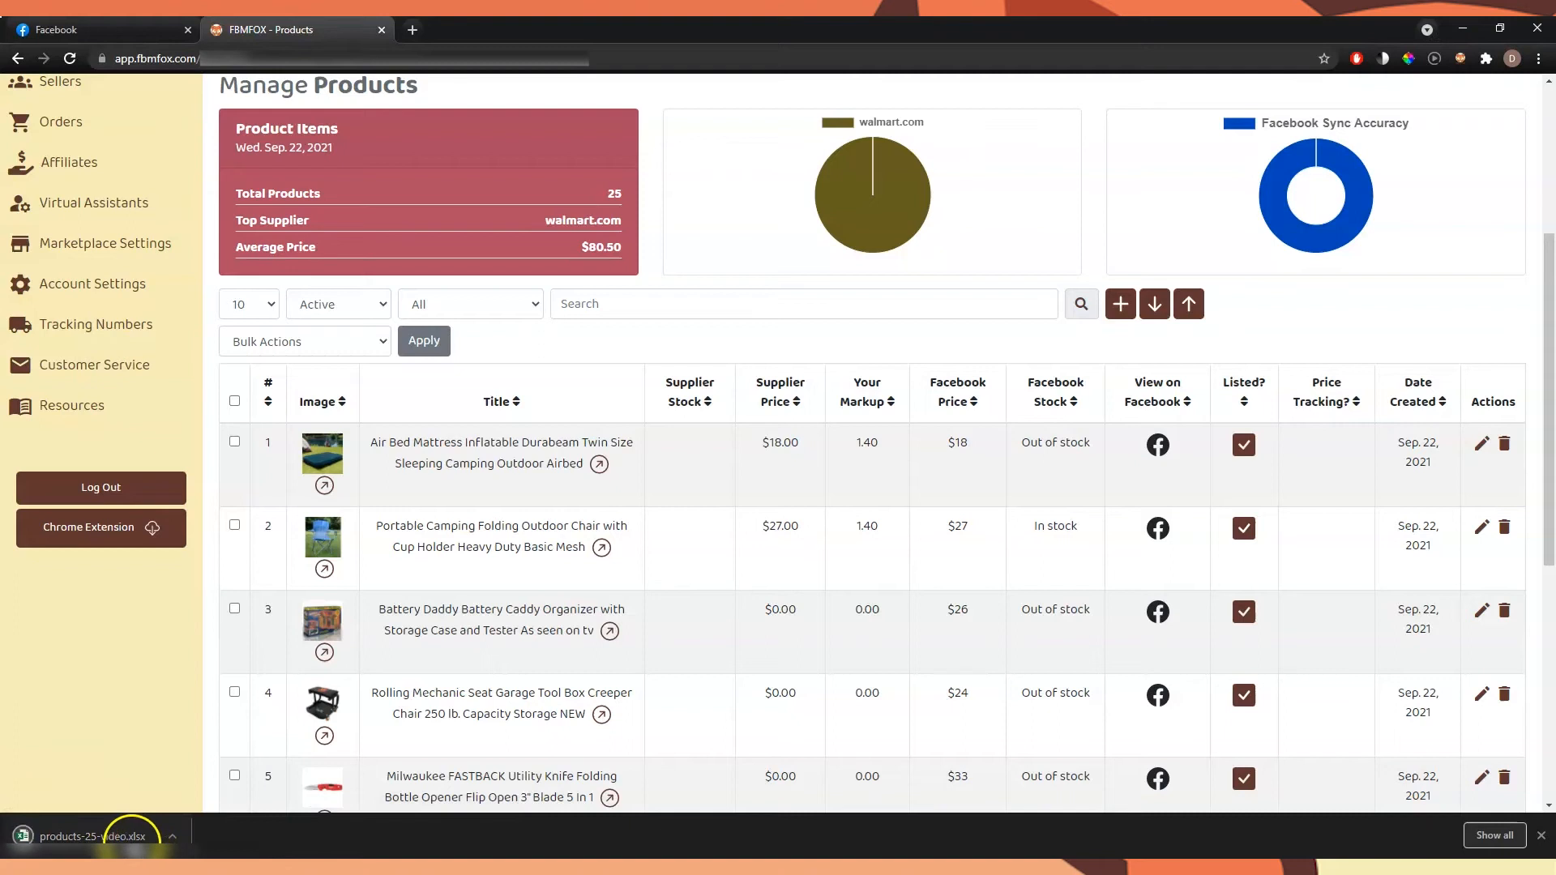
Open the exported products-25-video spreadsheet in Excel for editing and widen the Item Tag column to fit its supplier links
click(130, 836)
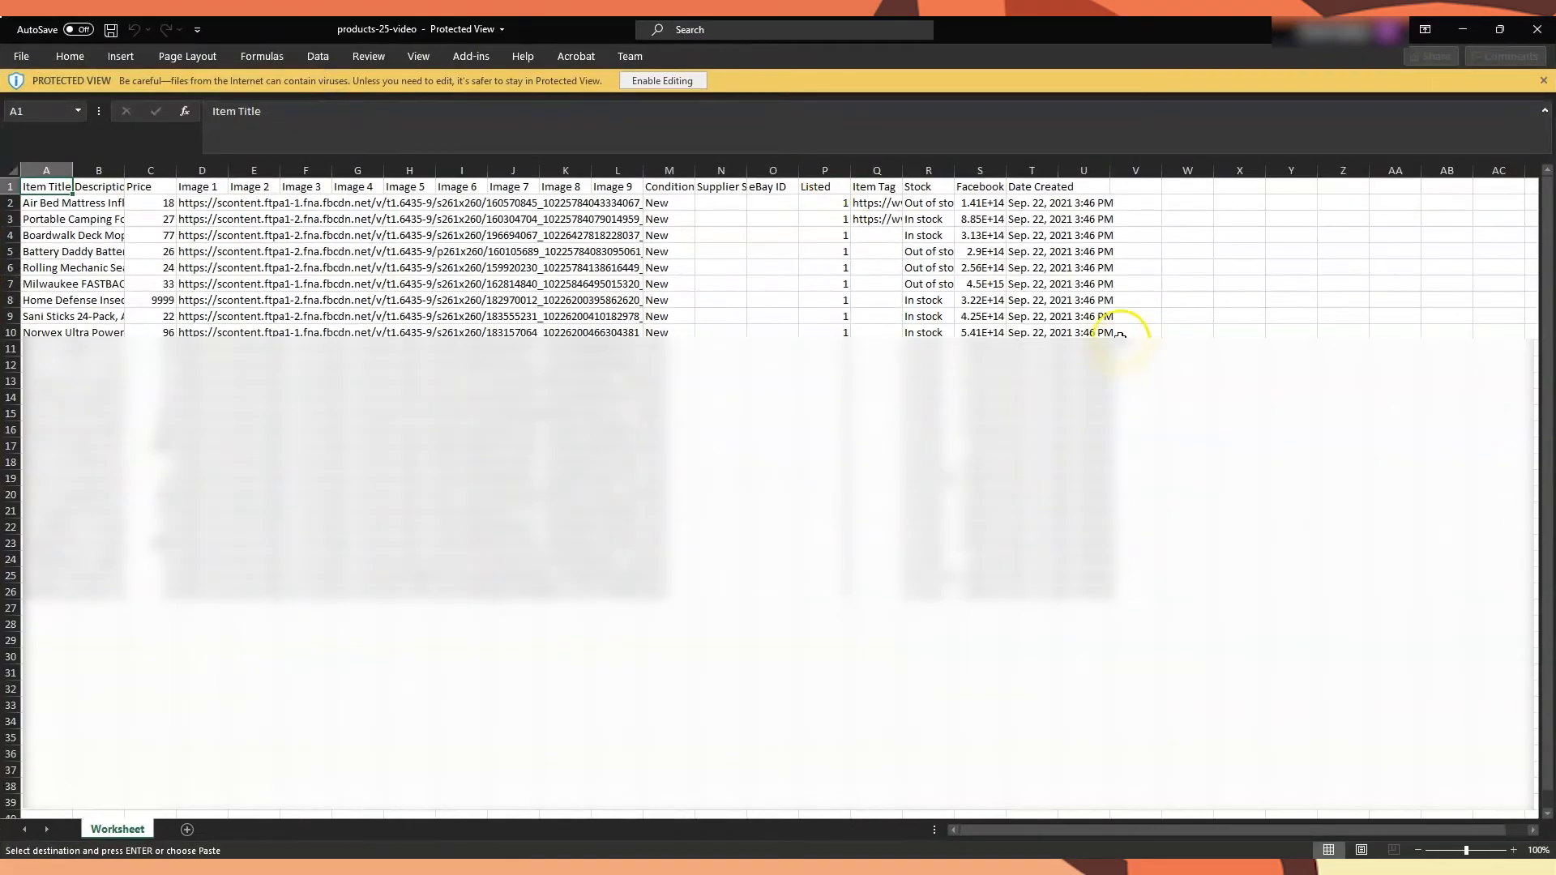
click(660, 82)
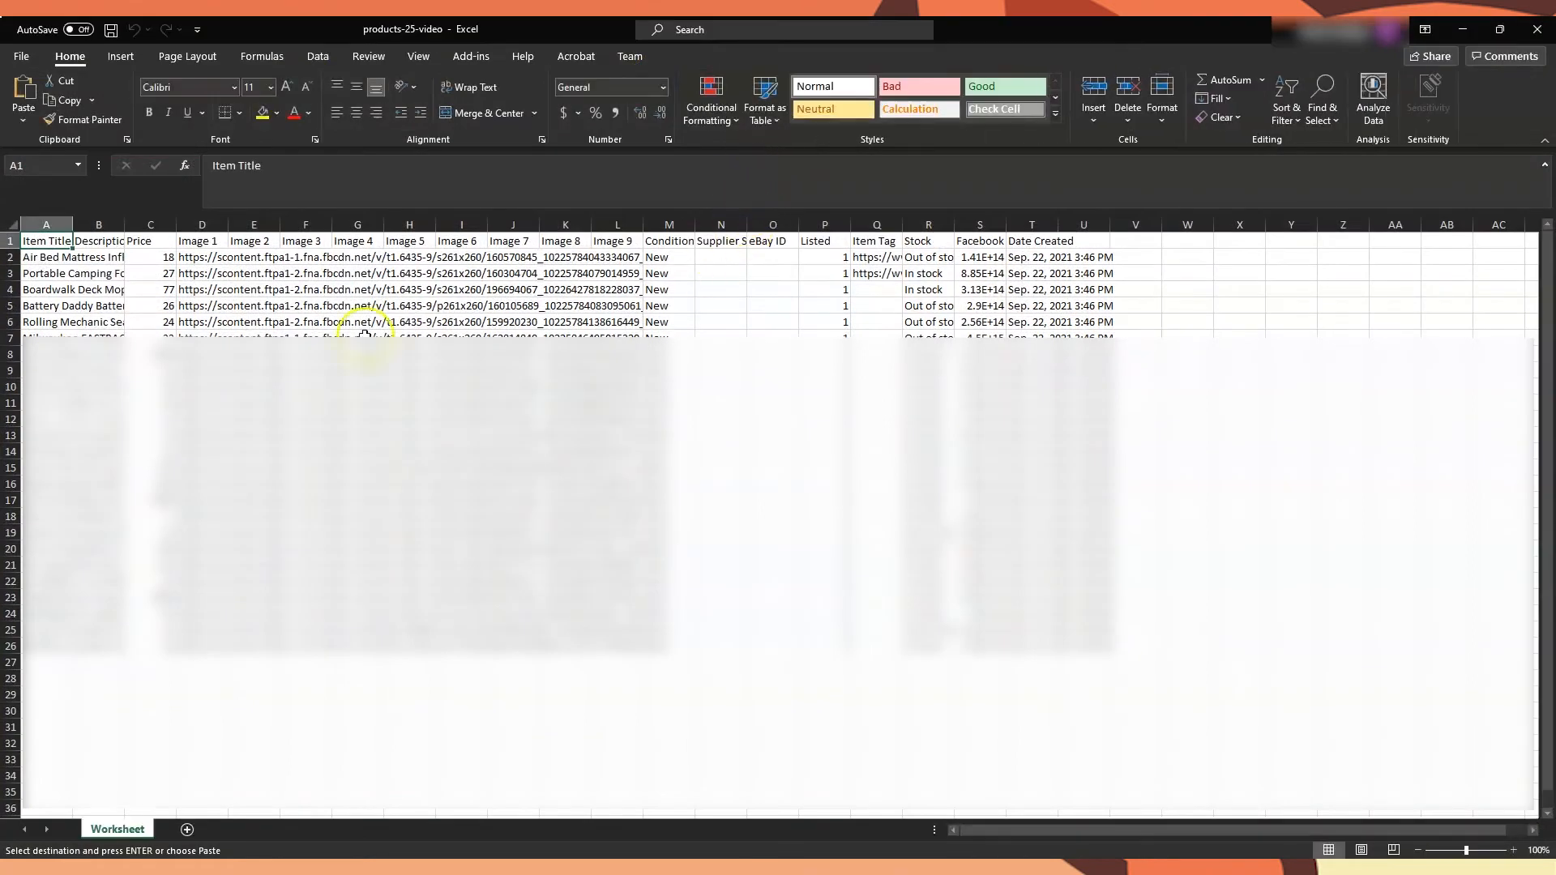
click(66, 273)
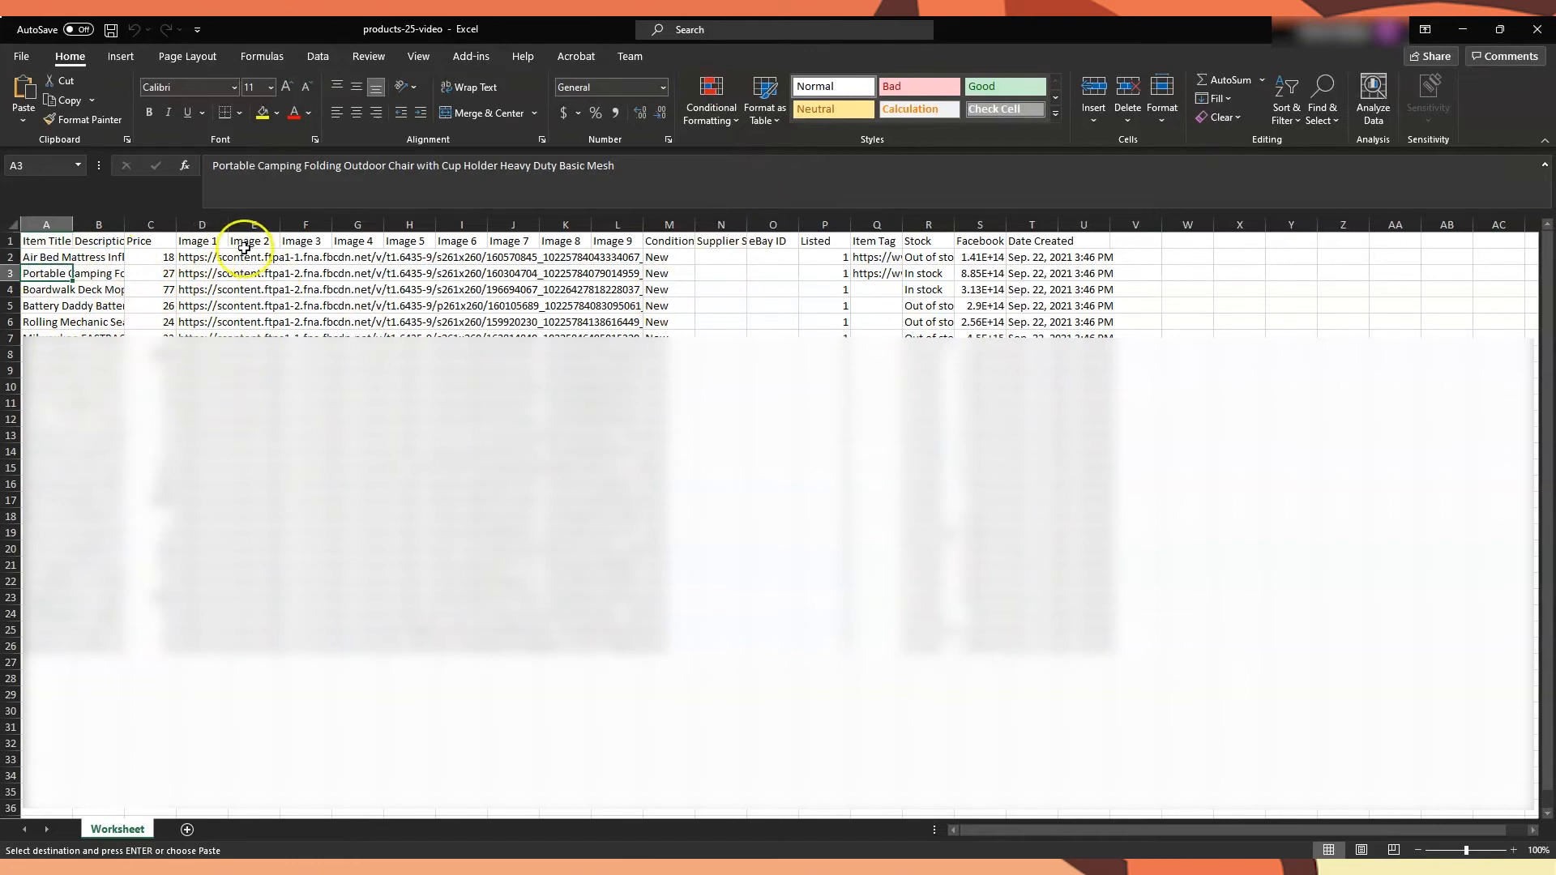
click(878, 241)
double_click(903, 225)
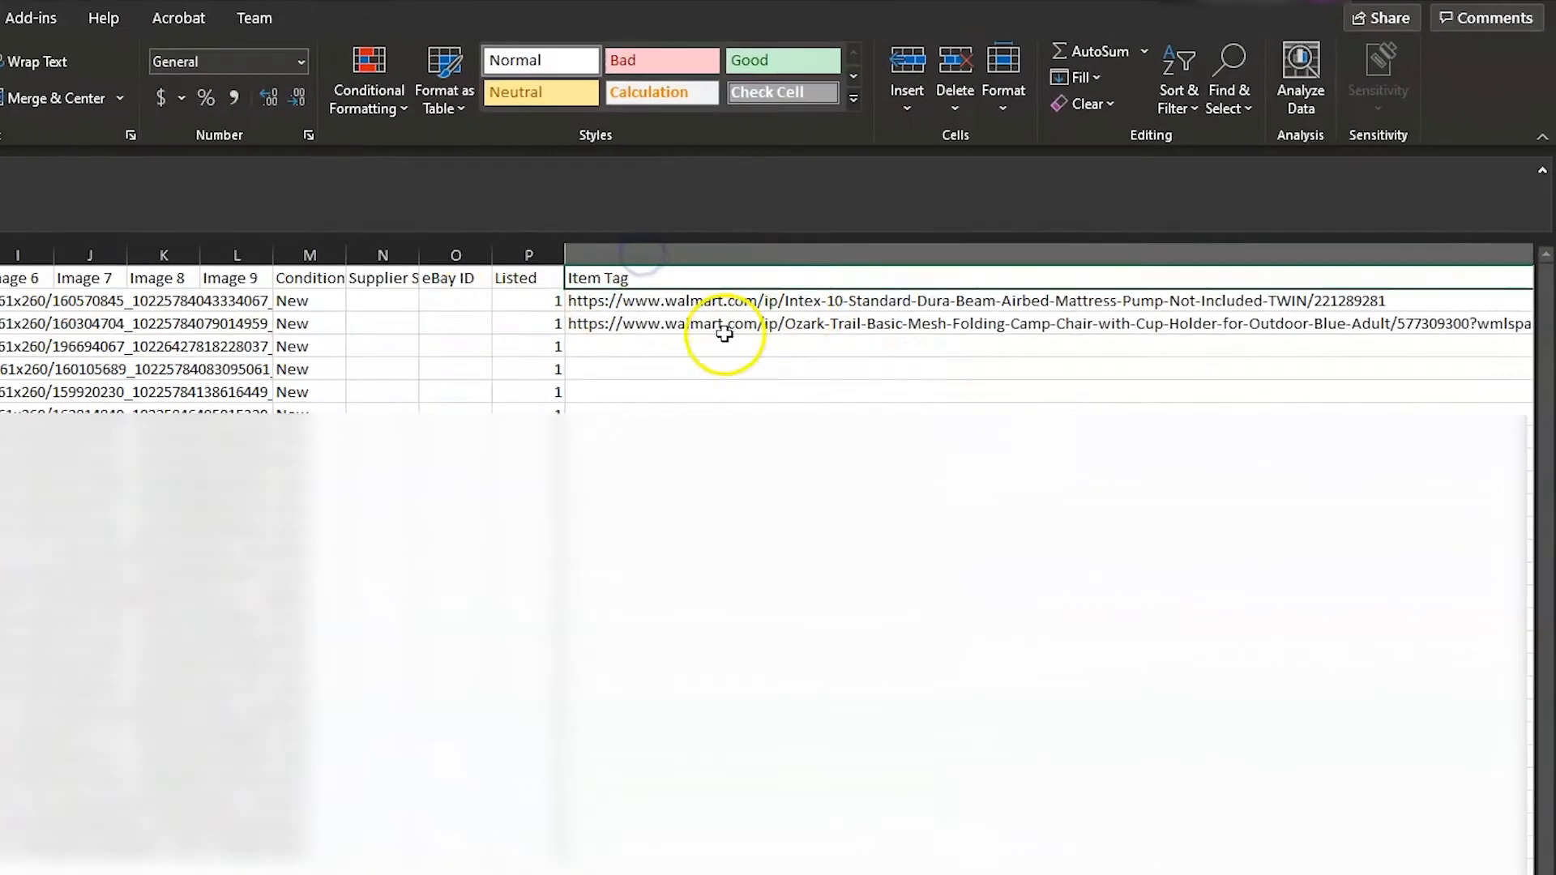
click(995, 353)
click(1002, 374)
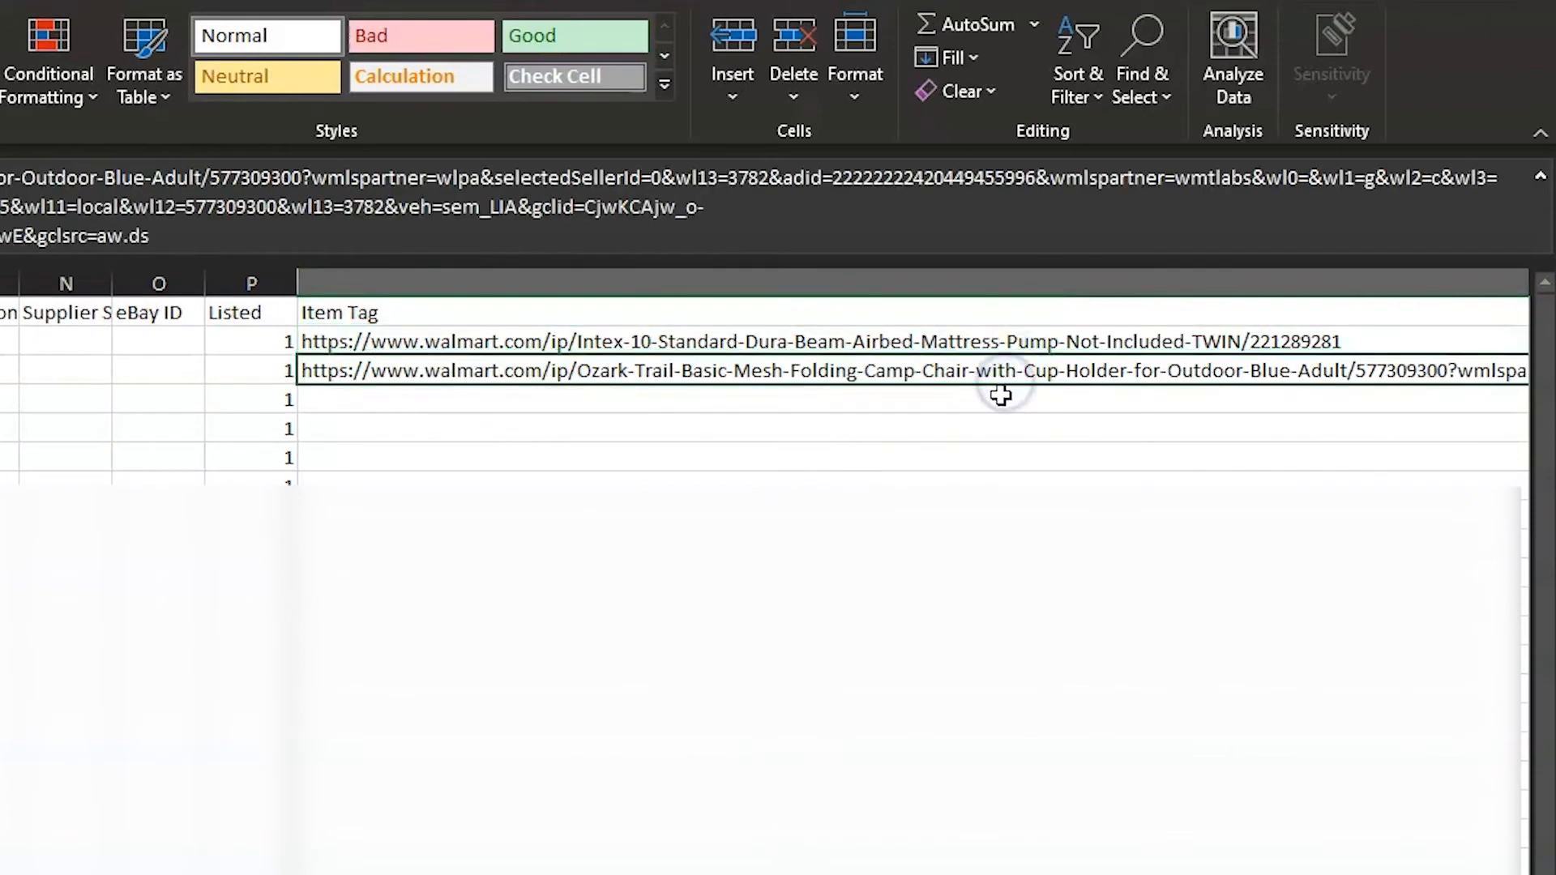
Rename the Item Tag column header in cell Q1 as Supplier Link
click(1046, 319)
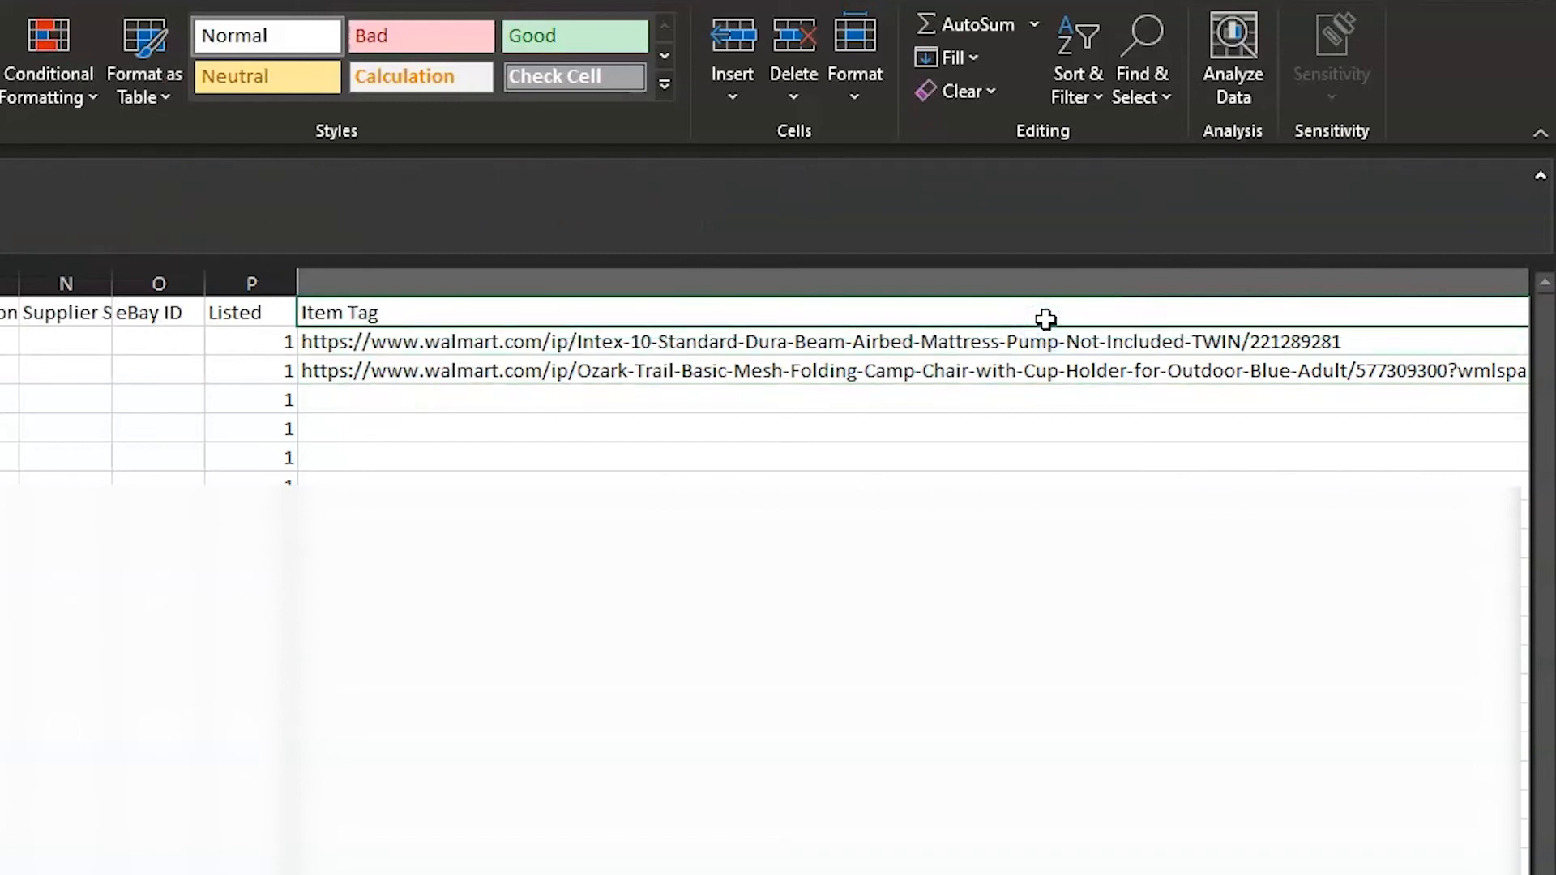
text(Sup)
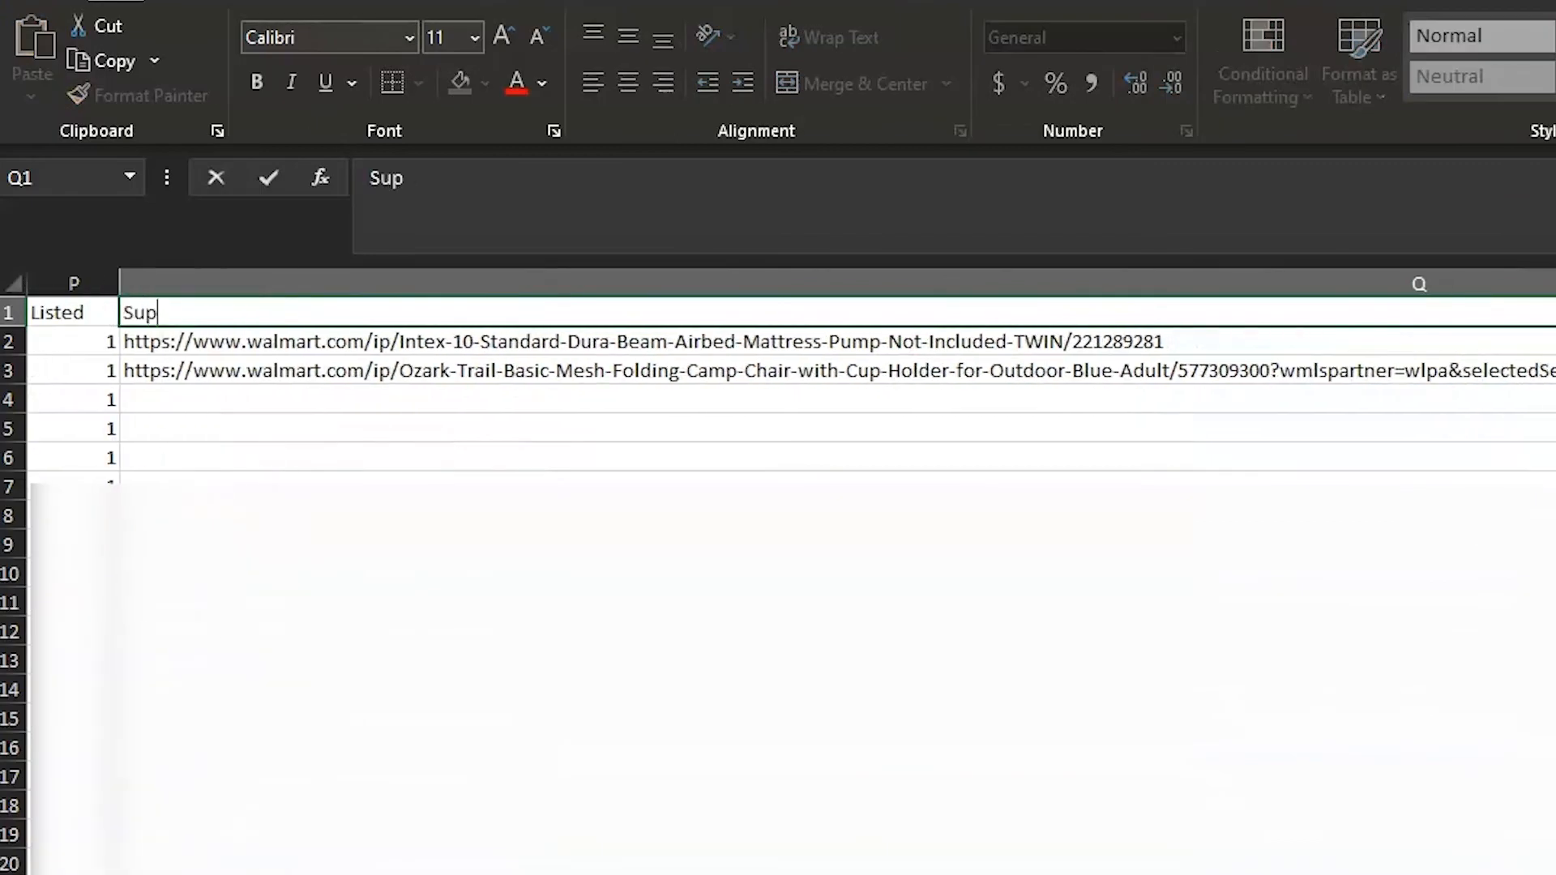
text(plier Limk)
key(BackSpace)
key(BackSpace)
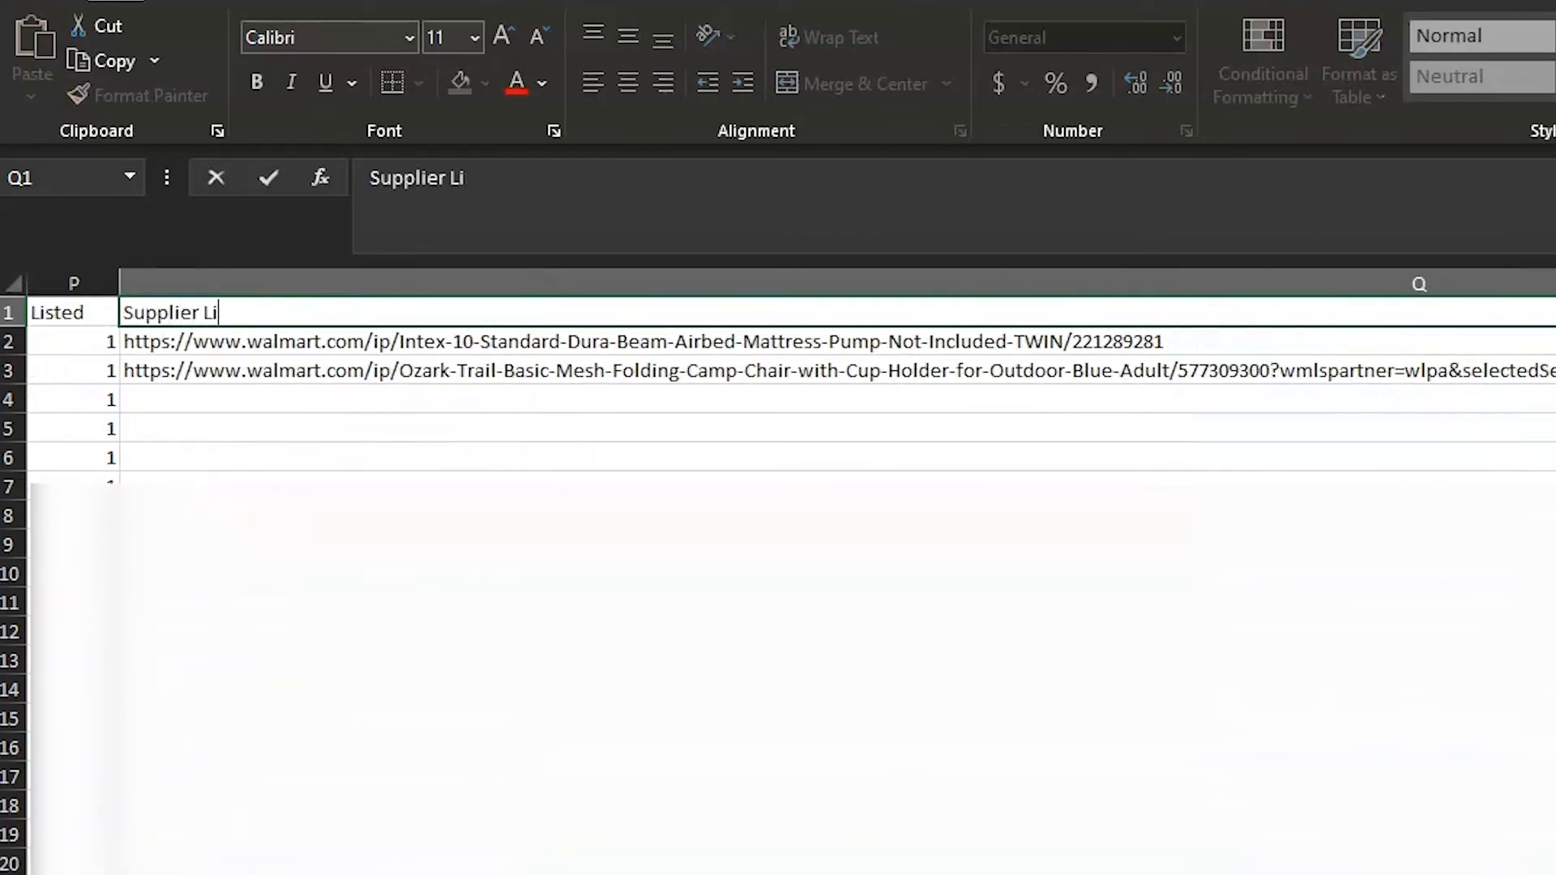
text(nk)
key(Return)
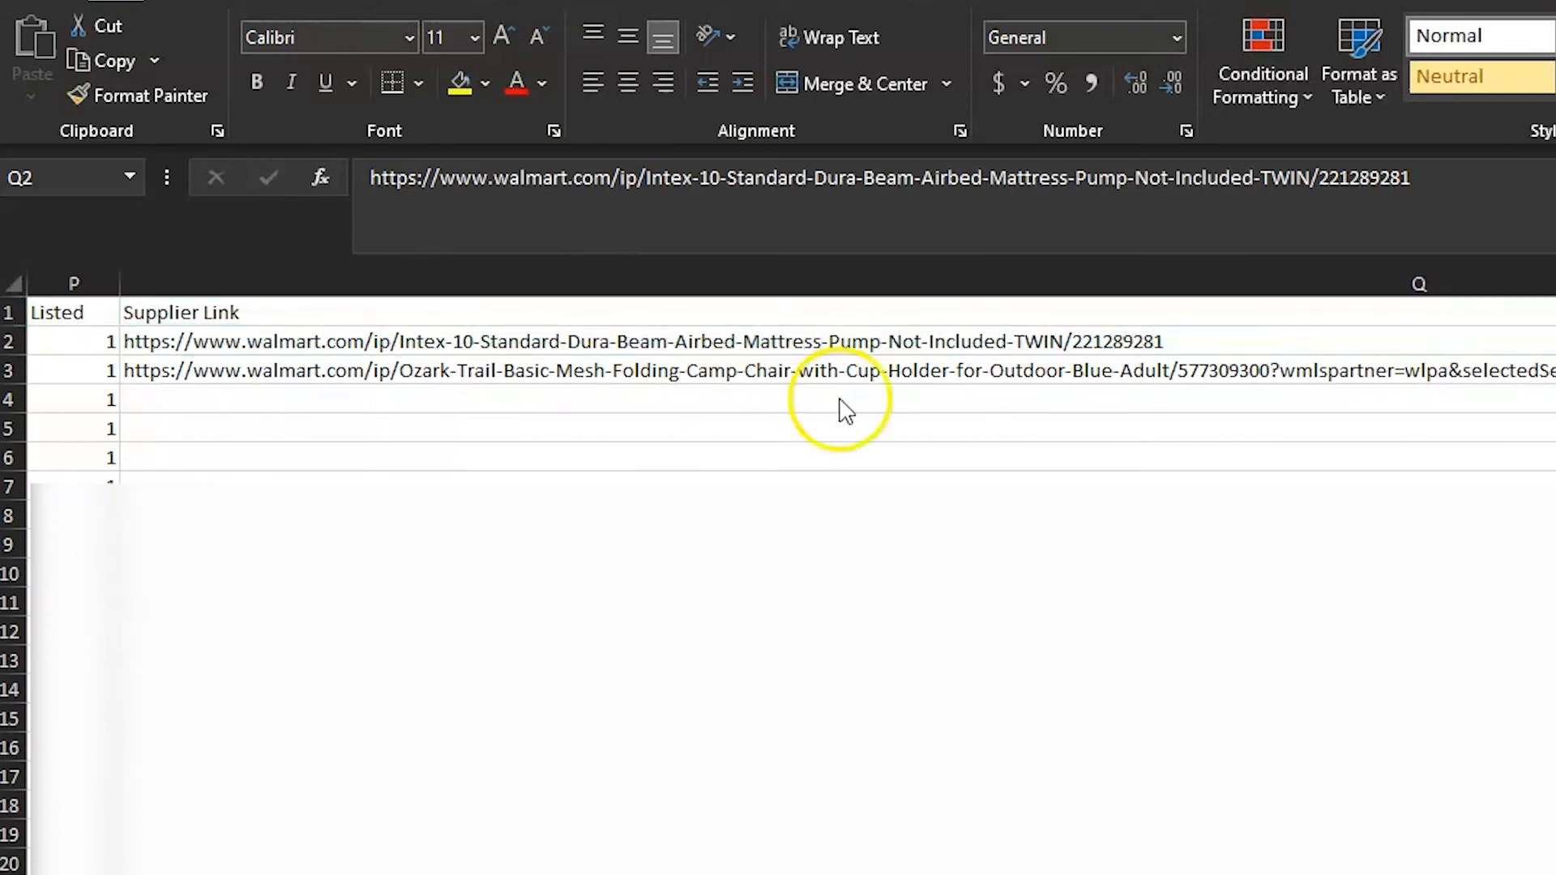
Paste the copied list of supplier links from cell Q2 down and widen the Item Title column to fit its text
click(834, 345)
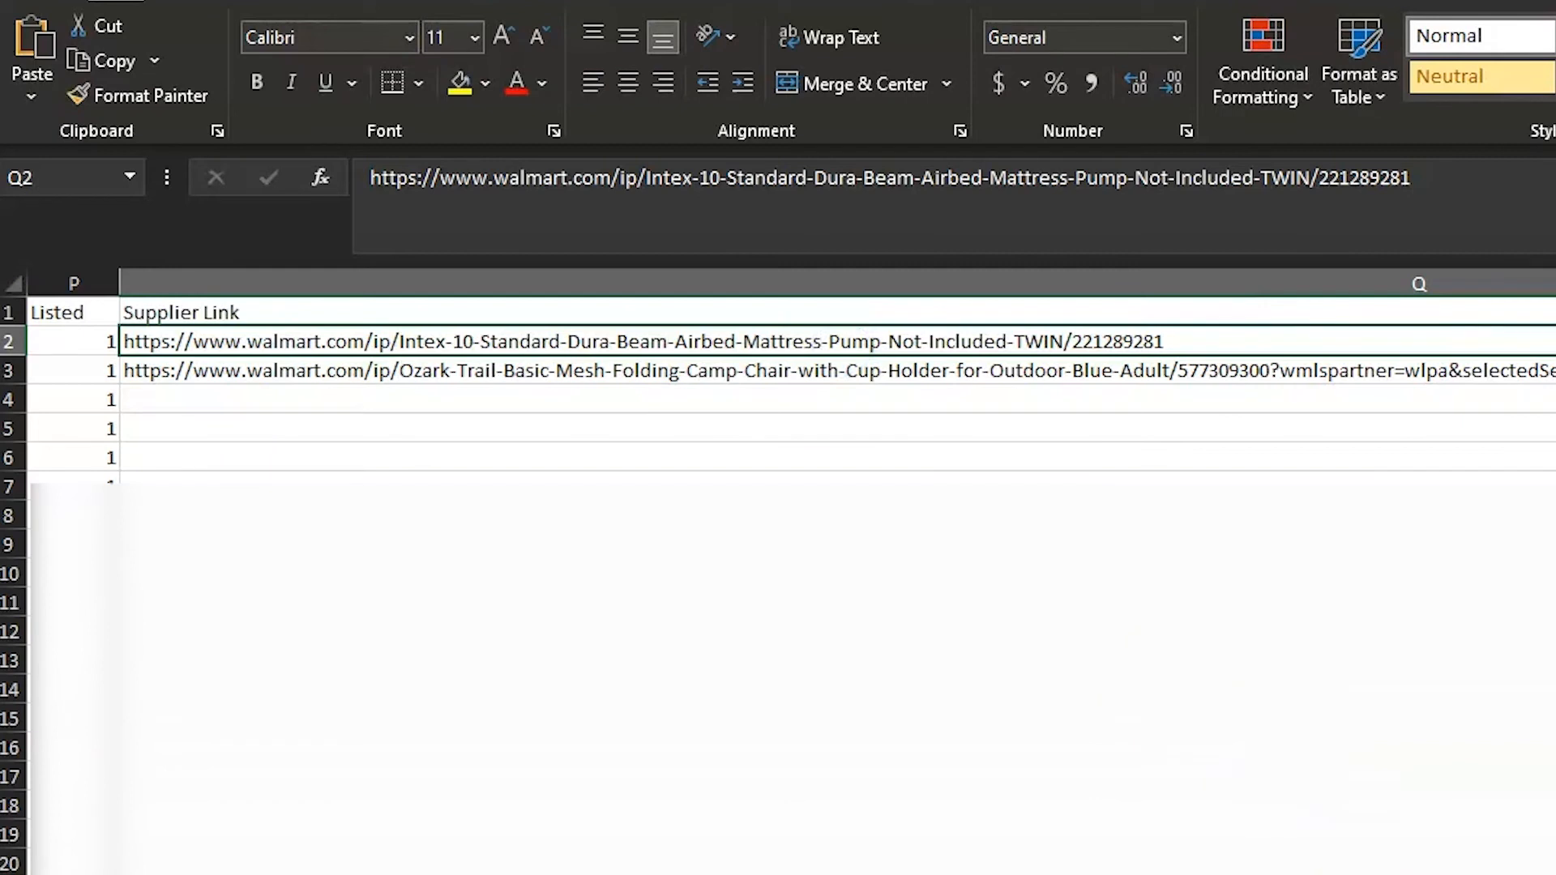
text(https://www.homedepot.com/p/Boardwalk-24-oz-Cotton-Fiber-Head-String-Deck-Mop-with-54-in-Wooden-Handle-6-Pack-BWK124C/303866805 https://www.amazon.com/Ontel-Battery-Organizer-Storage-Tester/dp/B089F9YDFC https://www.walmart.com/ip/WEN-250-Pound-Capacity-Rolling-Mechanic-Seat-with-Onboard-Storage-73011/52133516)
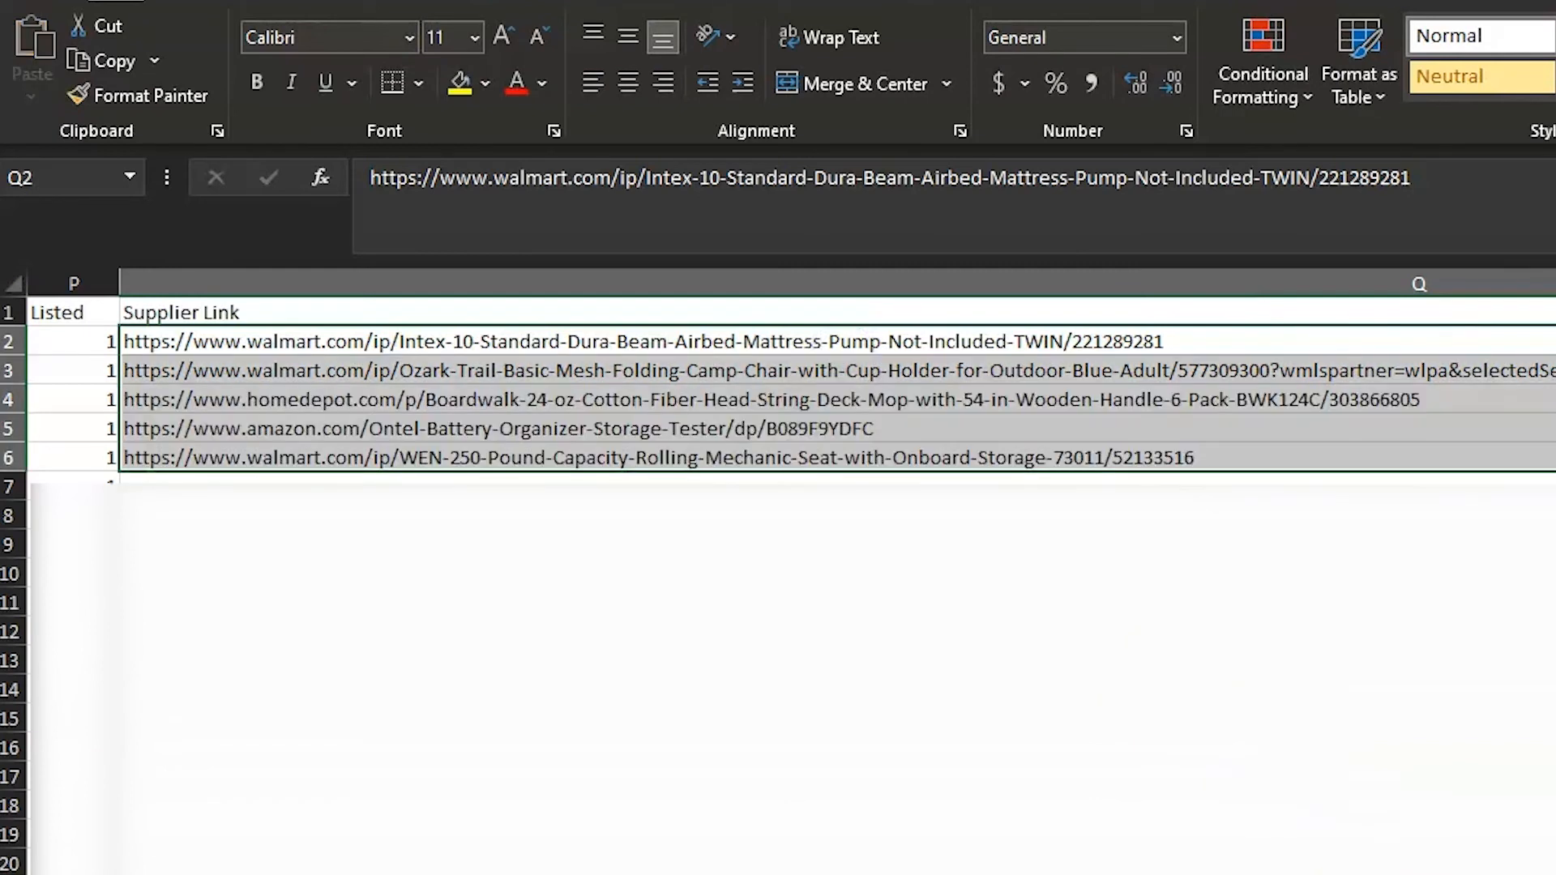
scroll(790, 381, left, 10)
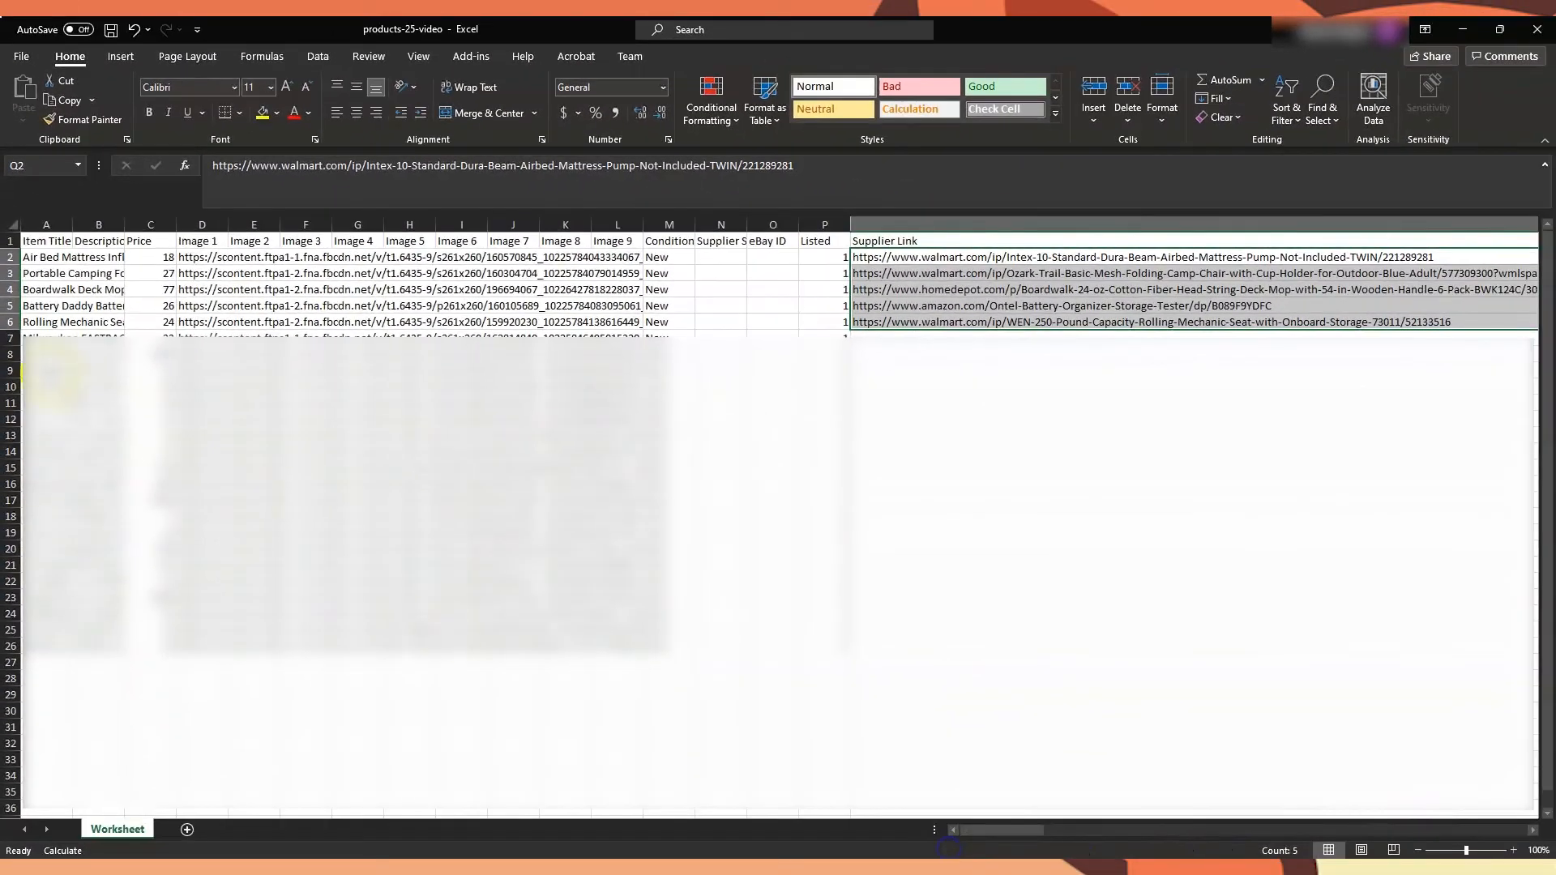
double_click(71, 235)
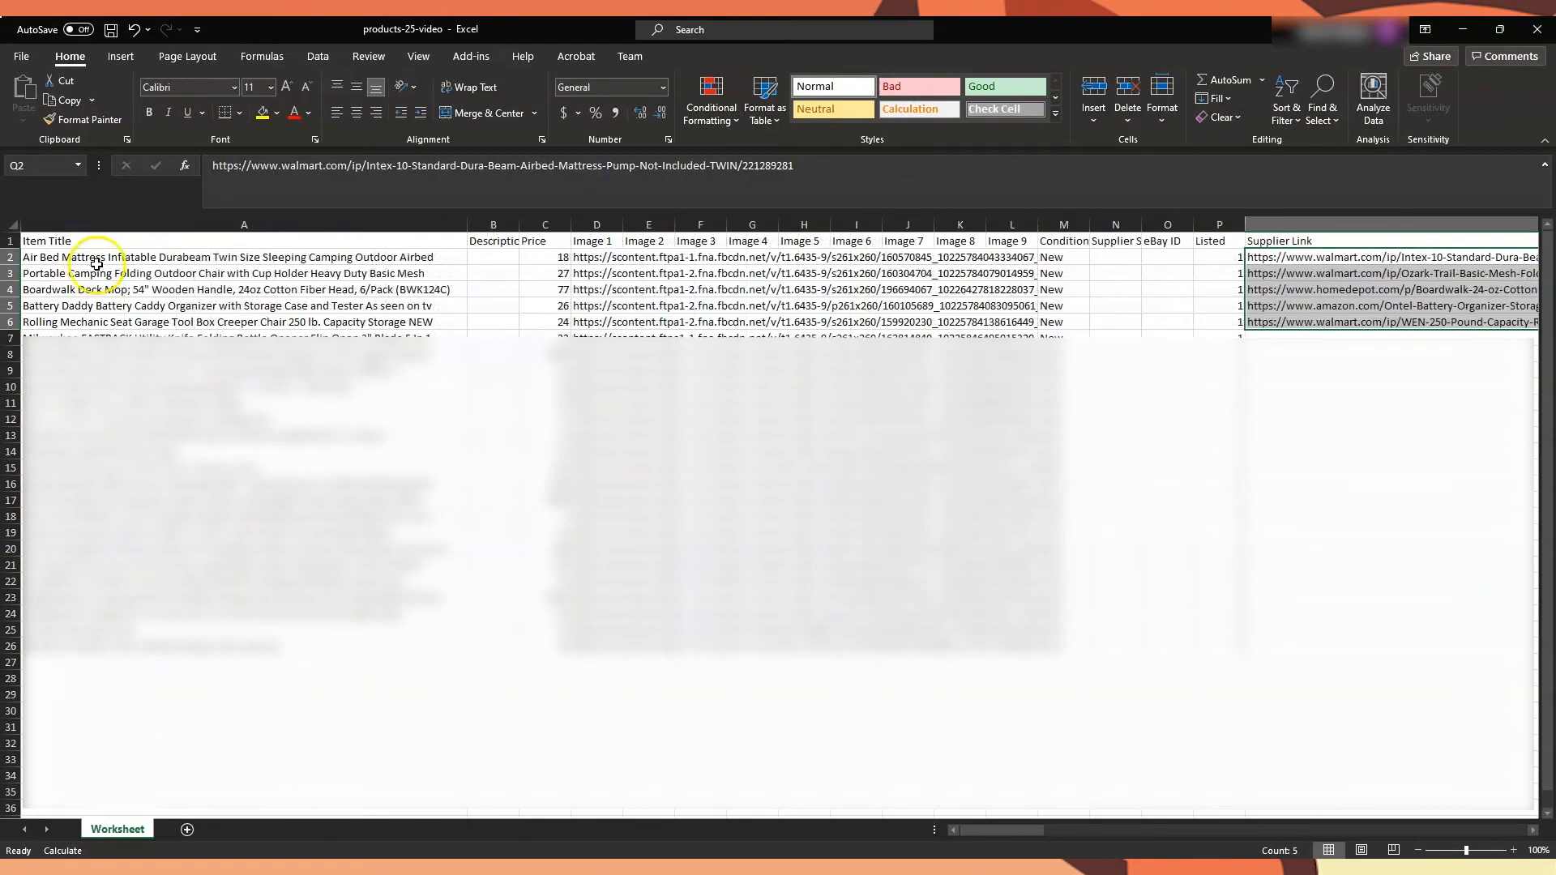
Compare the product titles in column A with the matching supplier links in rows 2 to 6 of column Q
click(97, 259)
click(128, 275)
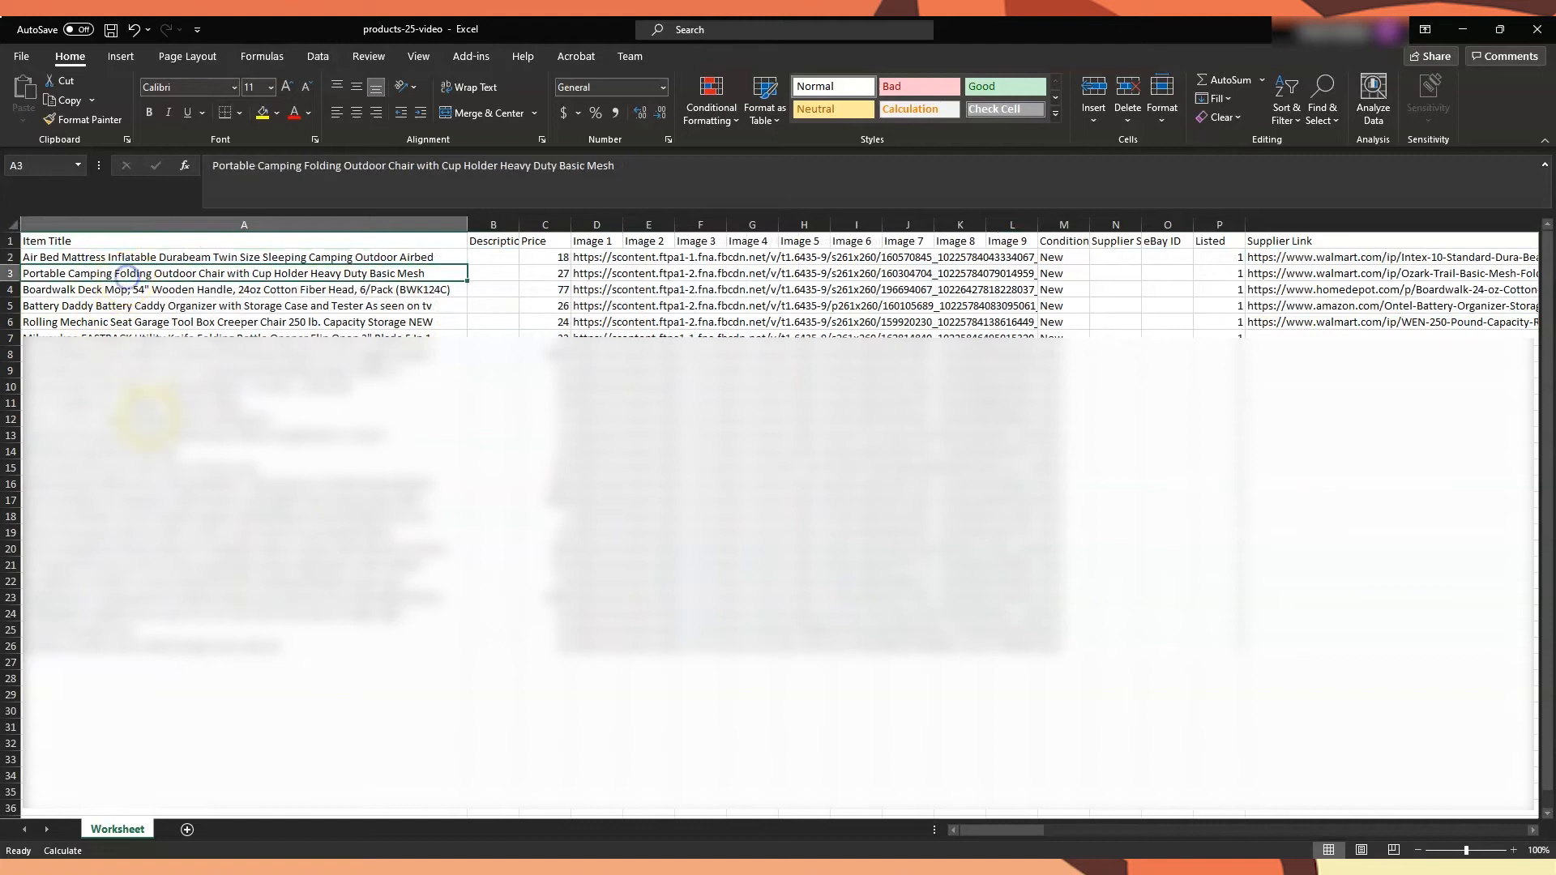
click(219, 290)
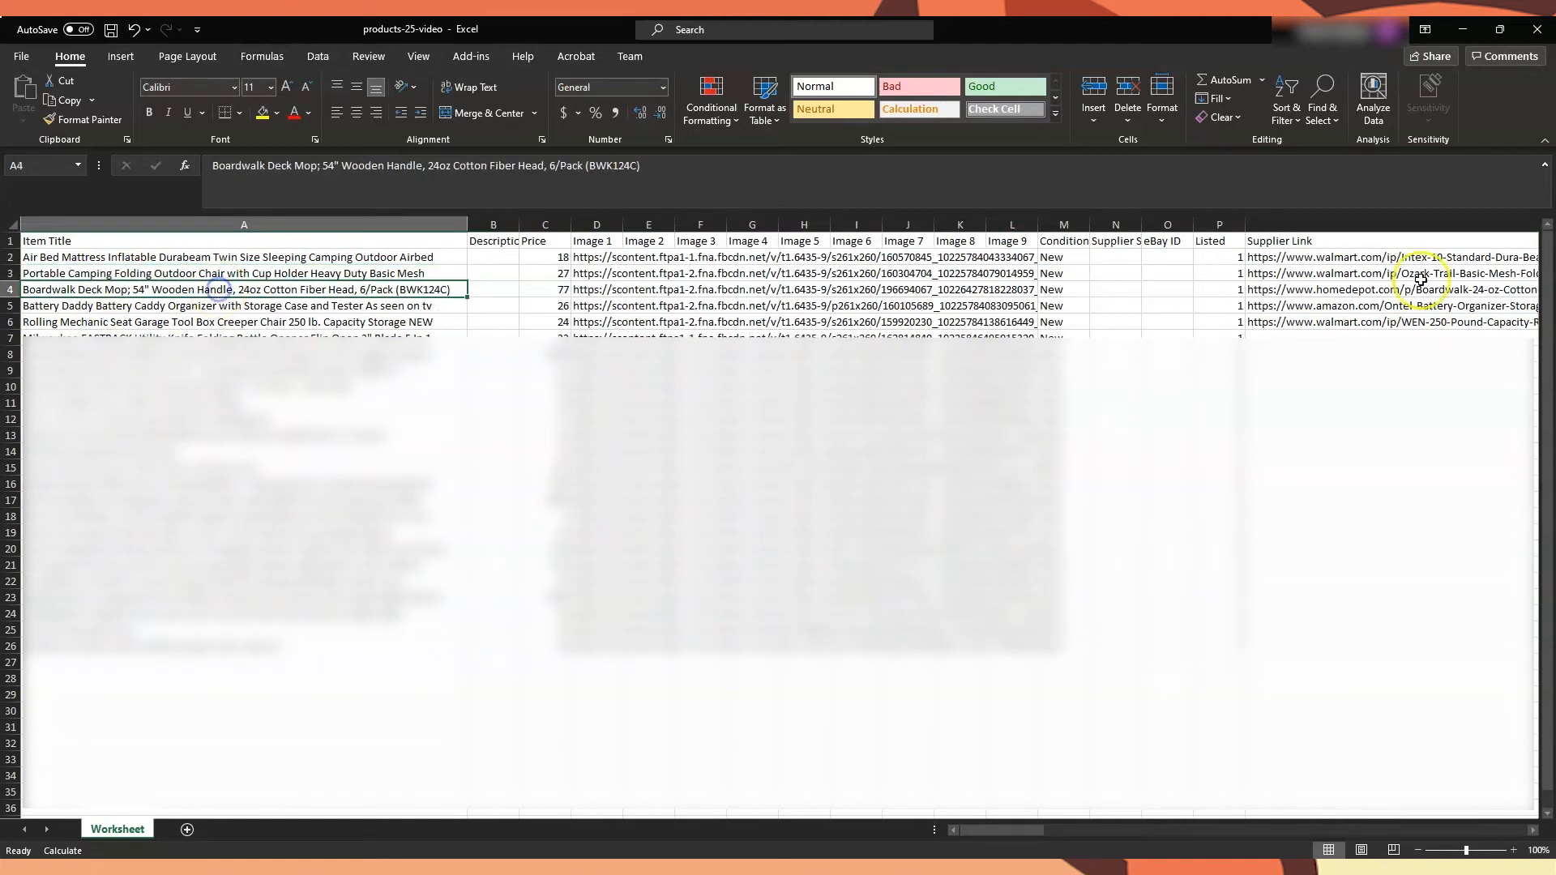
click(1334, 290)
click(1334, 301)
click(1334, 324)
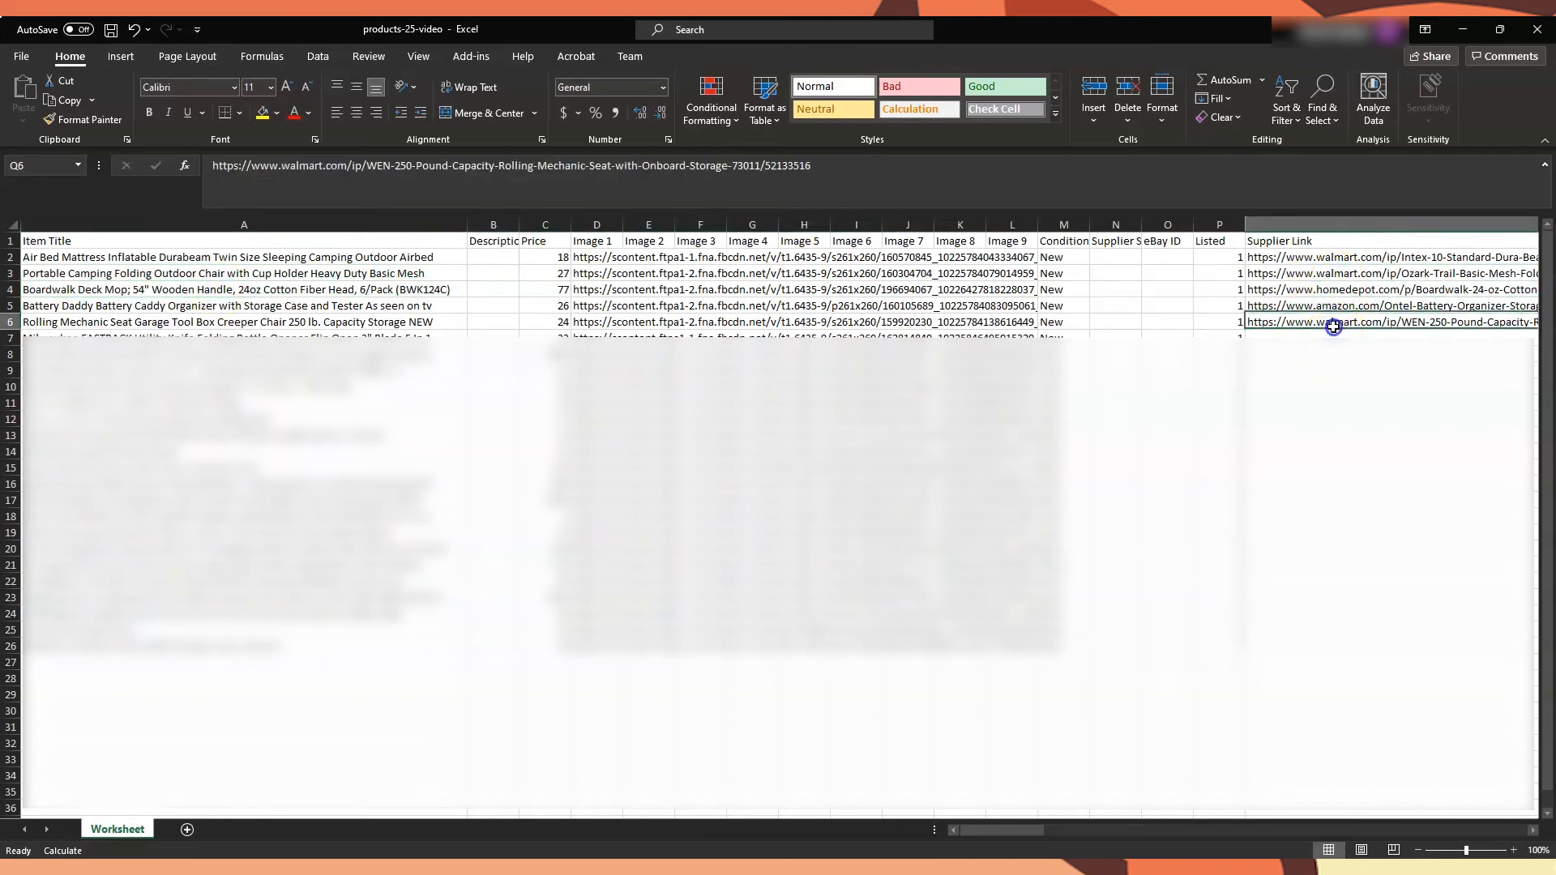
click(1341, 276)
click(1335, 320)
click(1344, 268)
click(1344, 242)
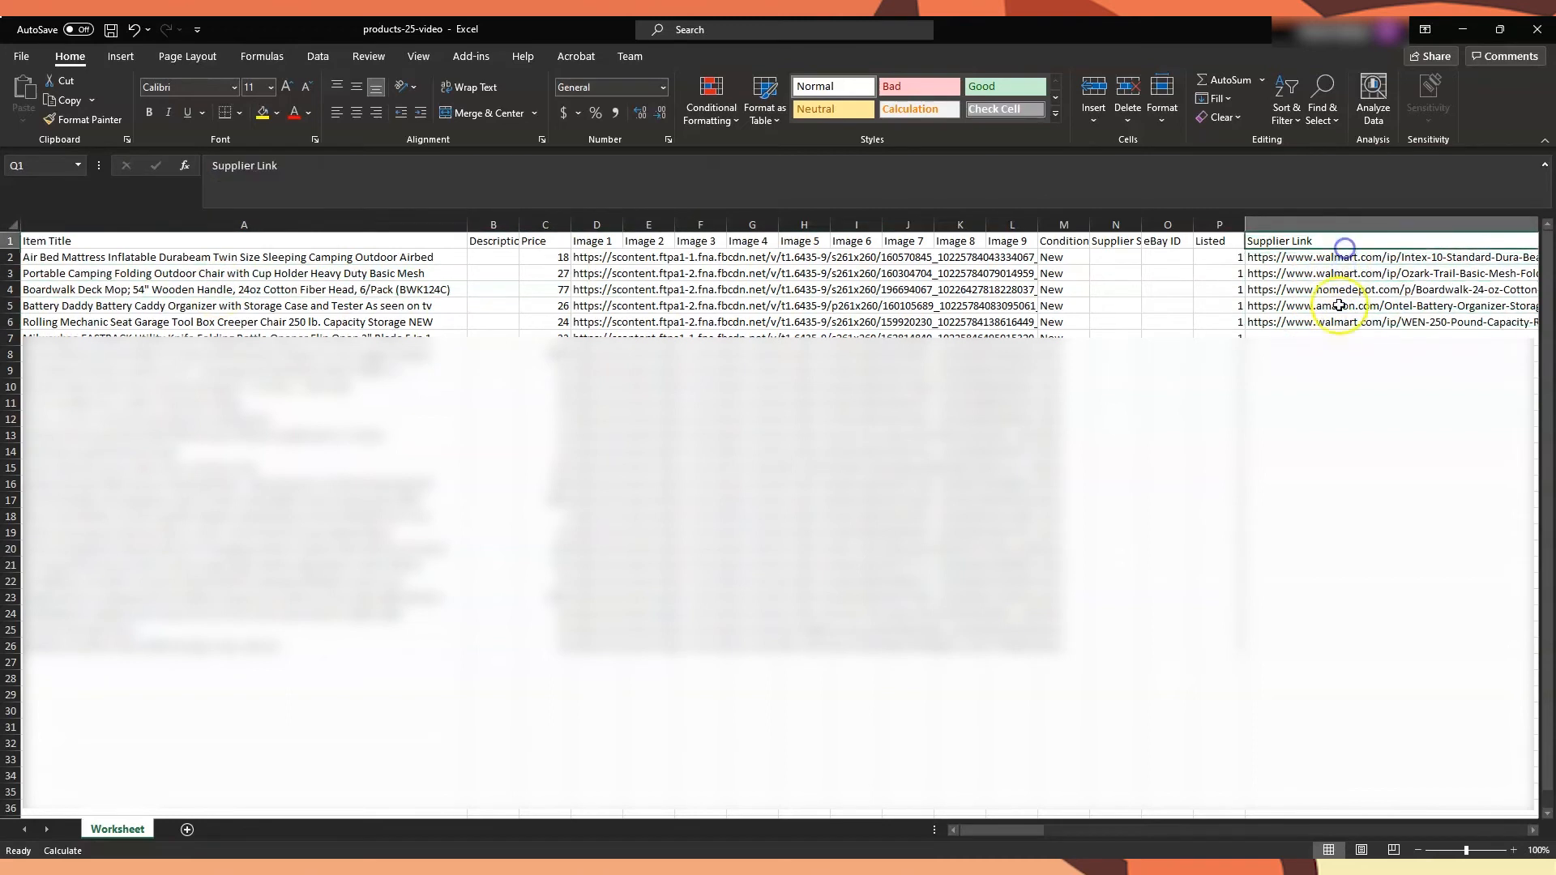
click(1339, 258)
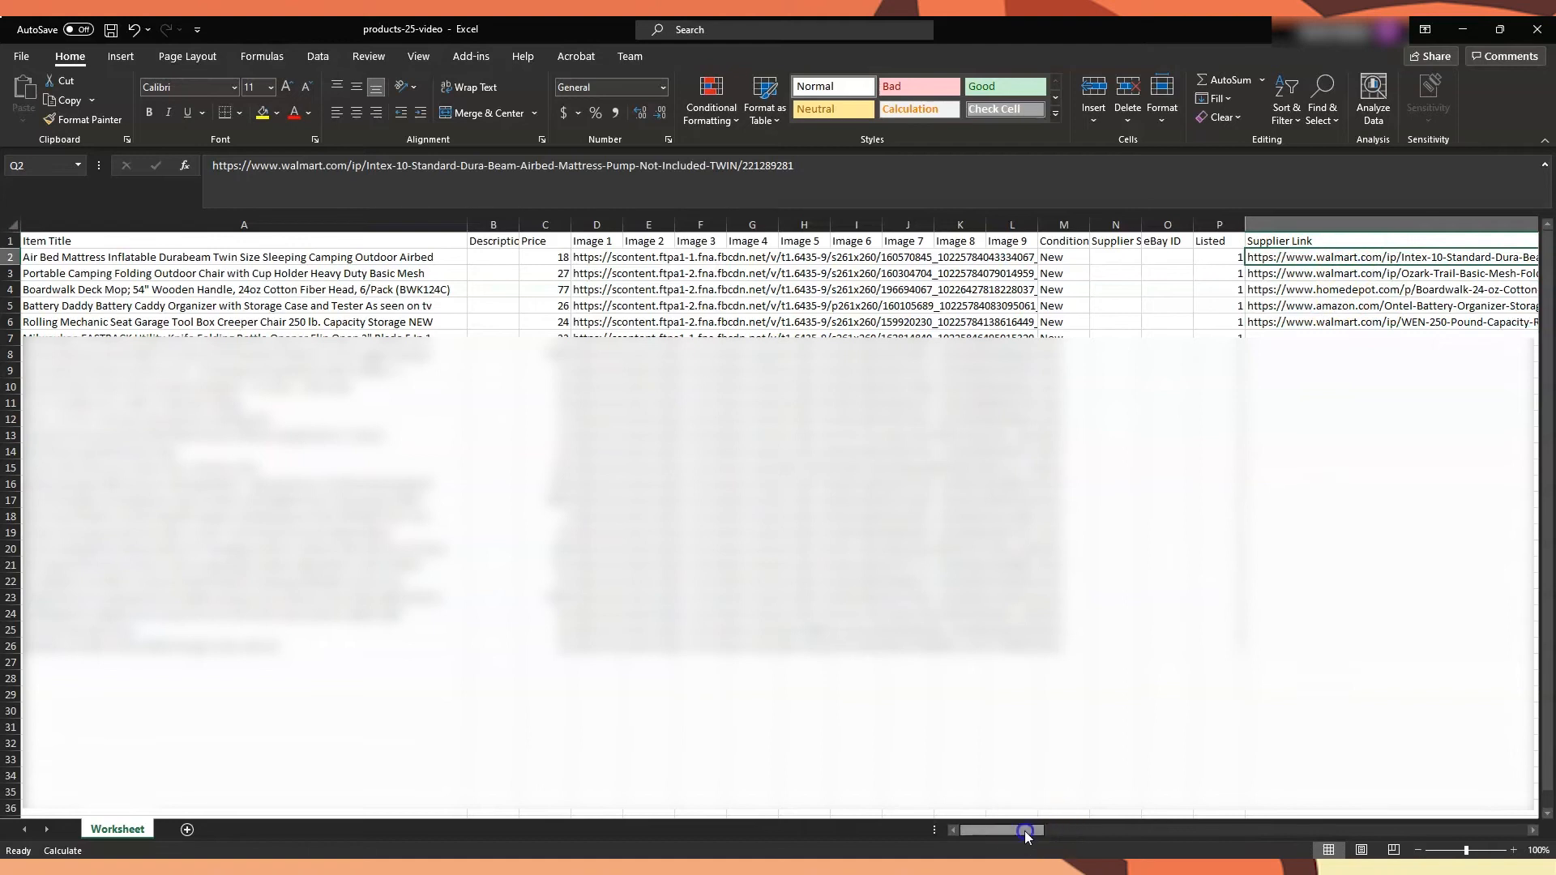
drag(1025, 835, 1341, 830)
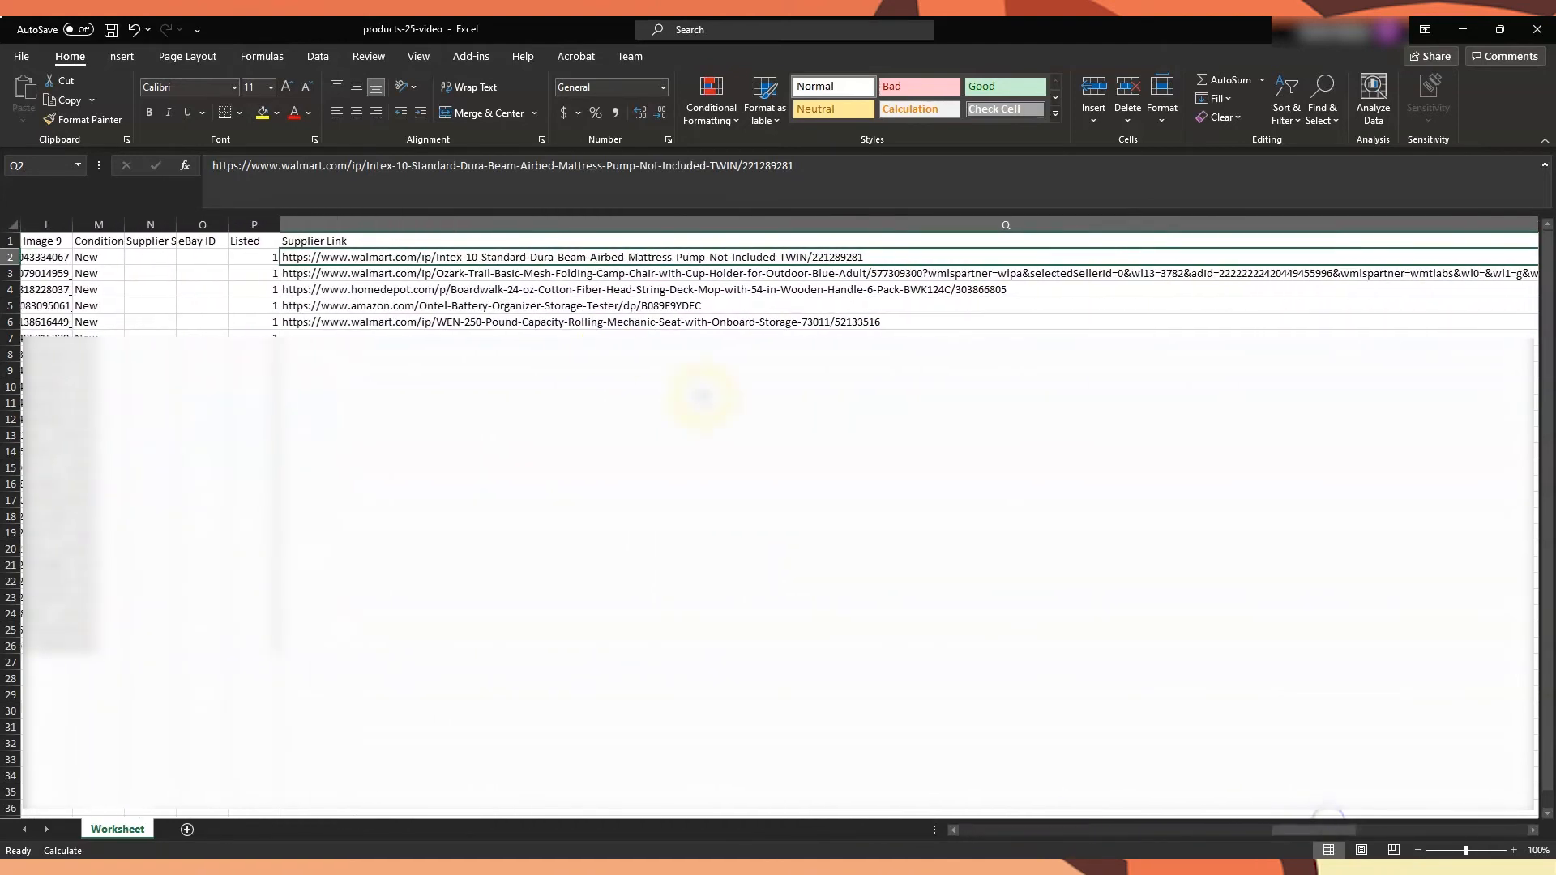
click(429, 241)
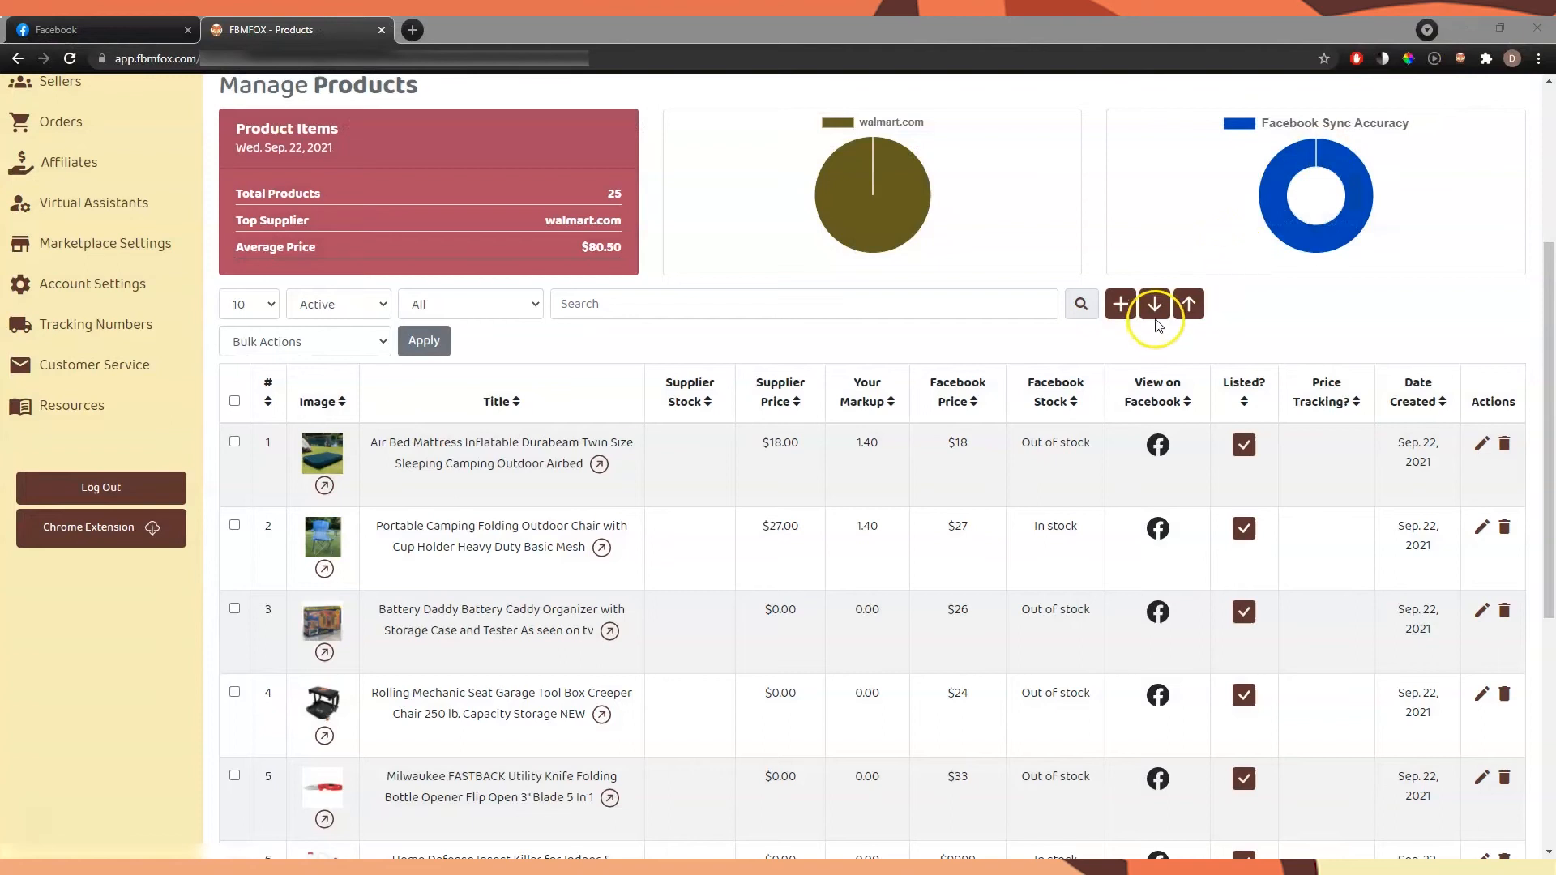
In FBMFOX in the browser, import the products from the products-25-video.xlsx file and save the changes
click(1189, 303)
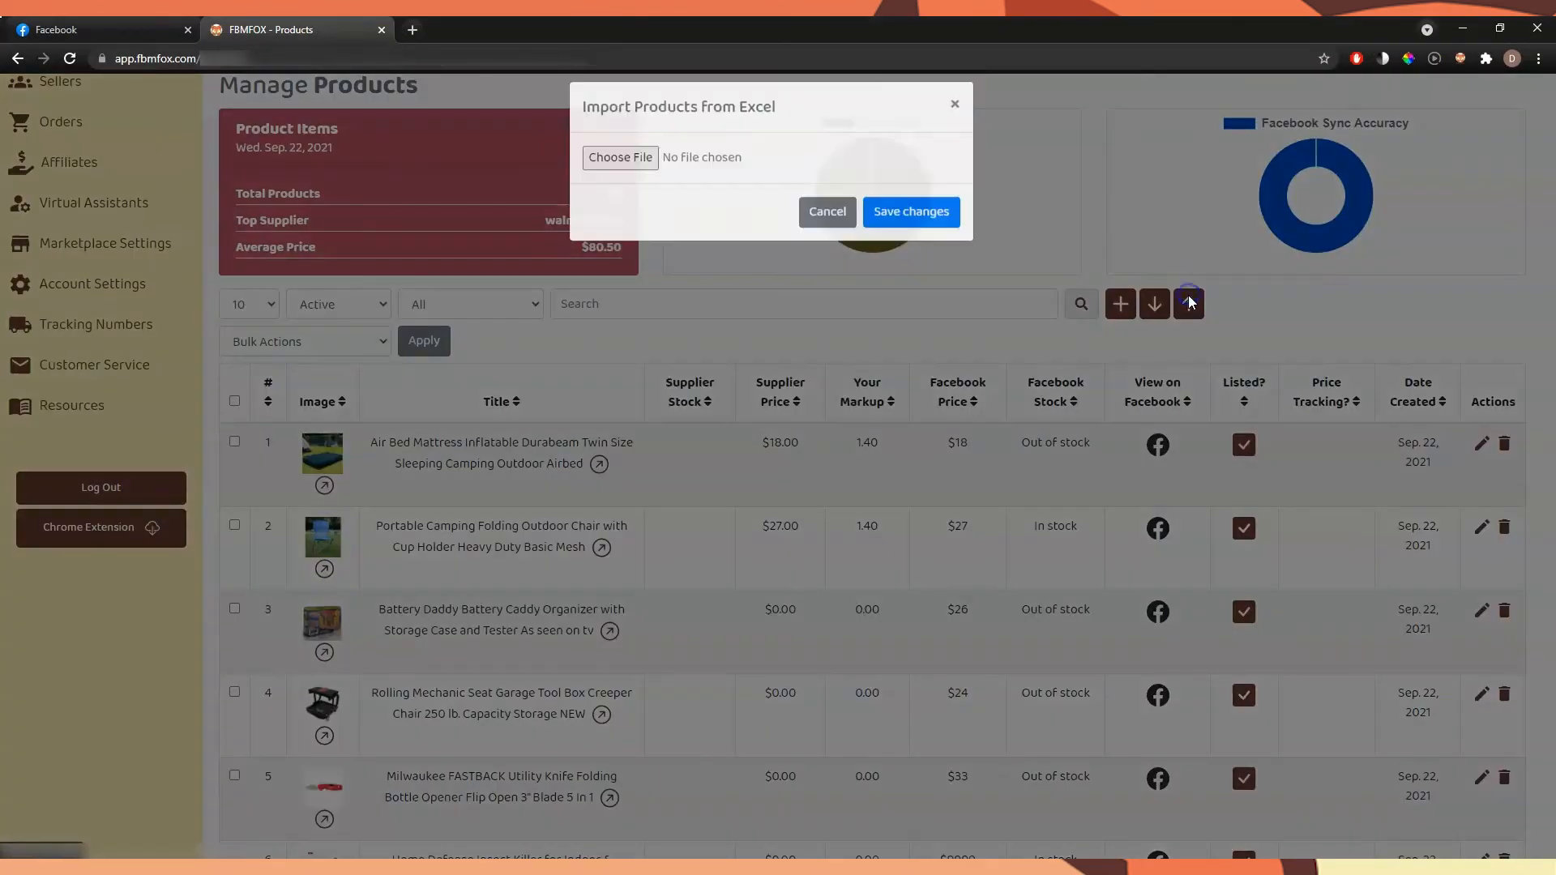
click(617, 174)
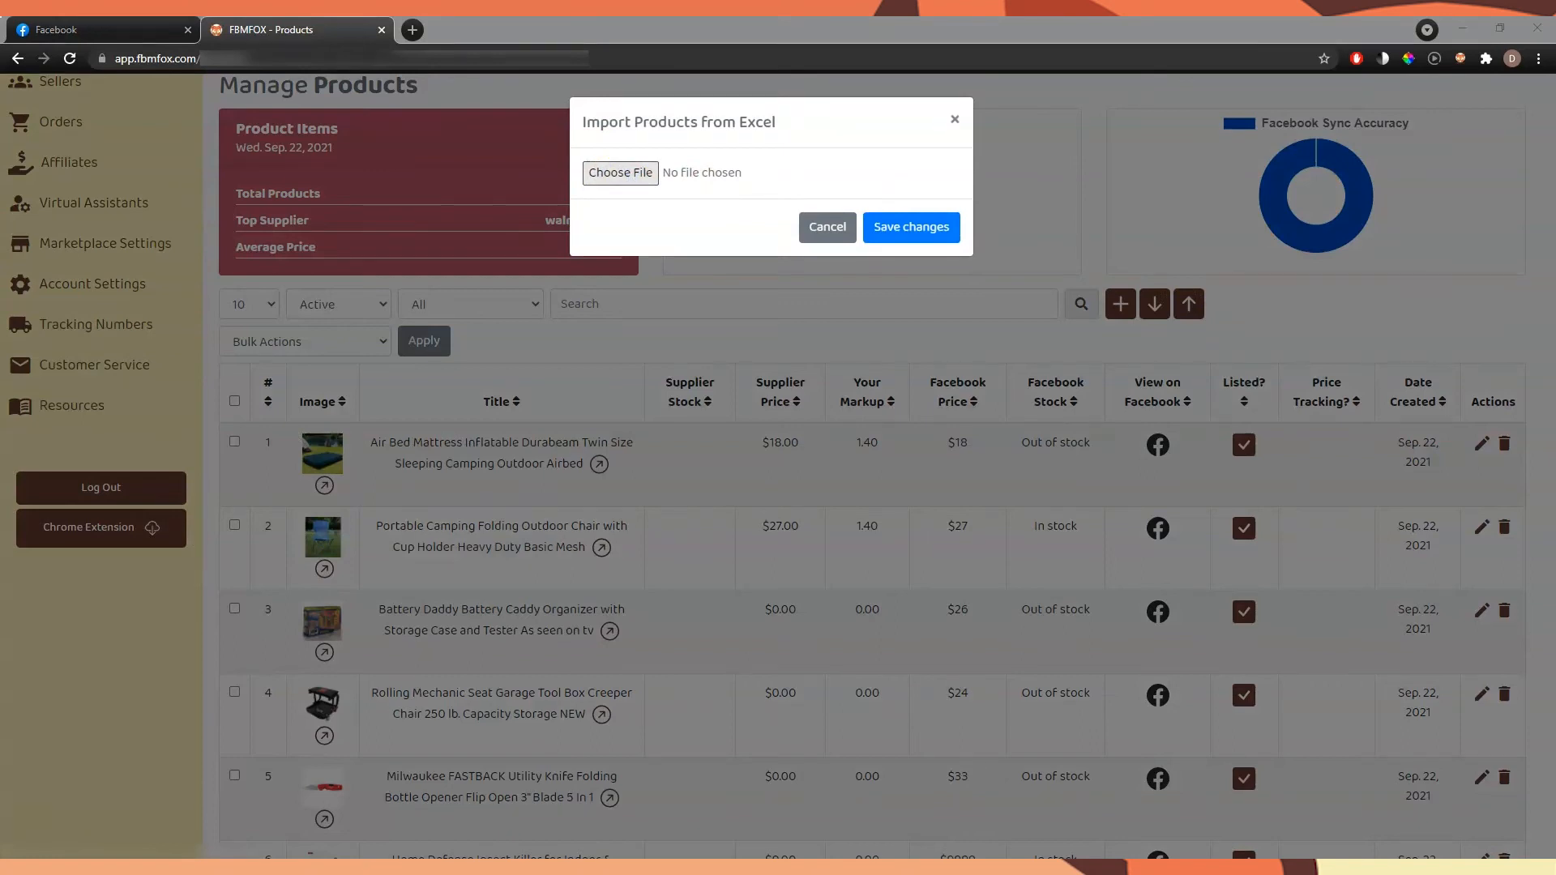
key(Return)
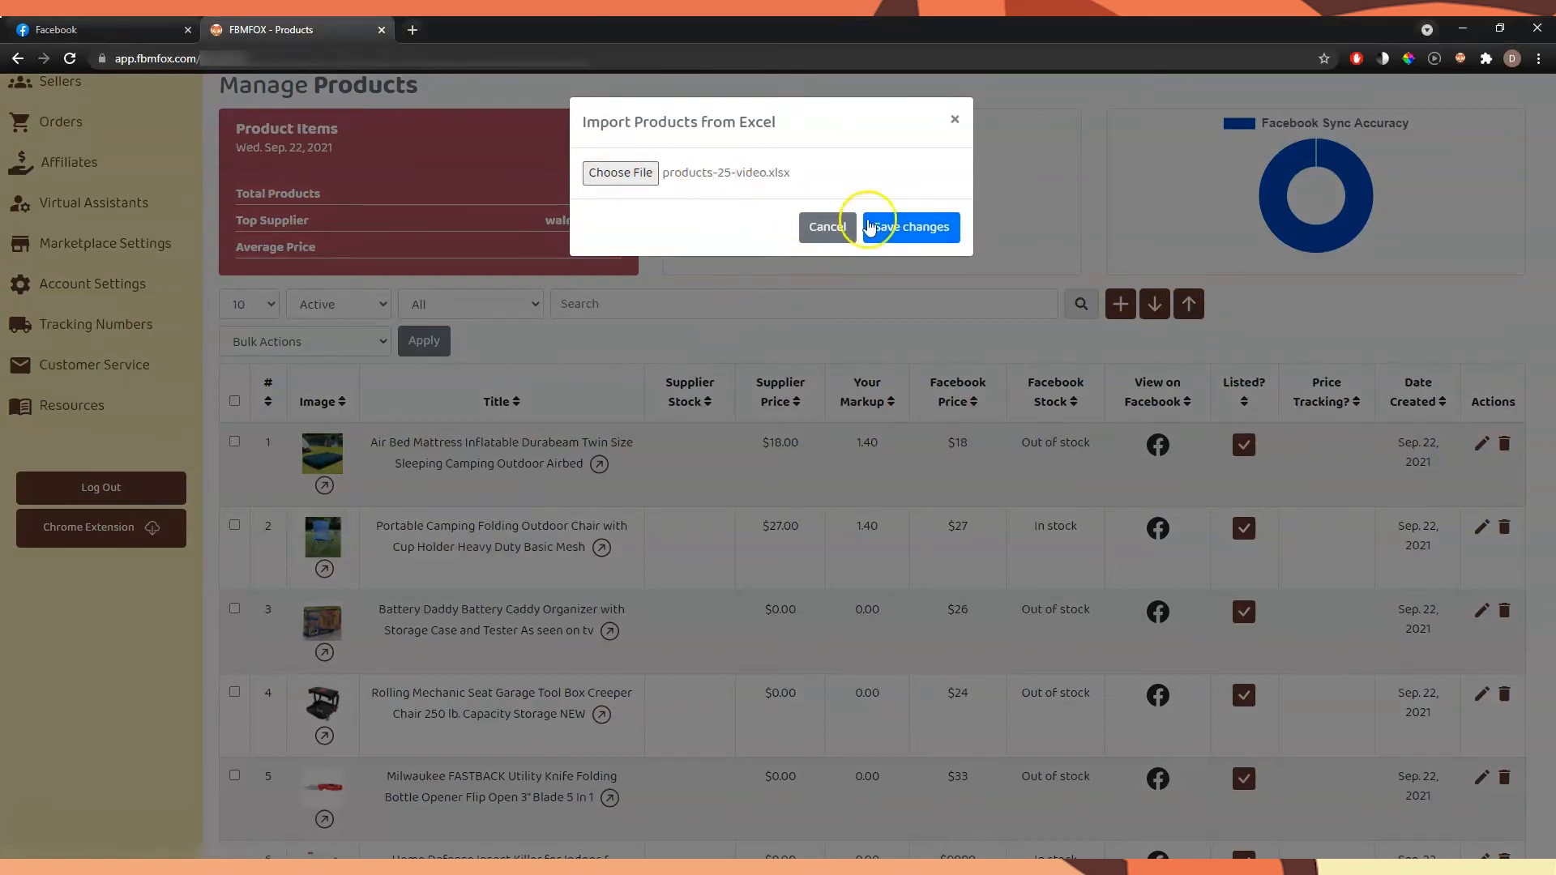
click(945, 226)
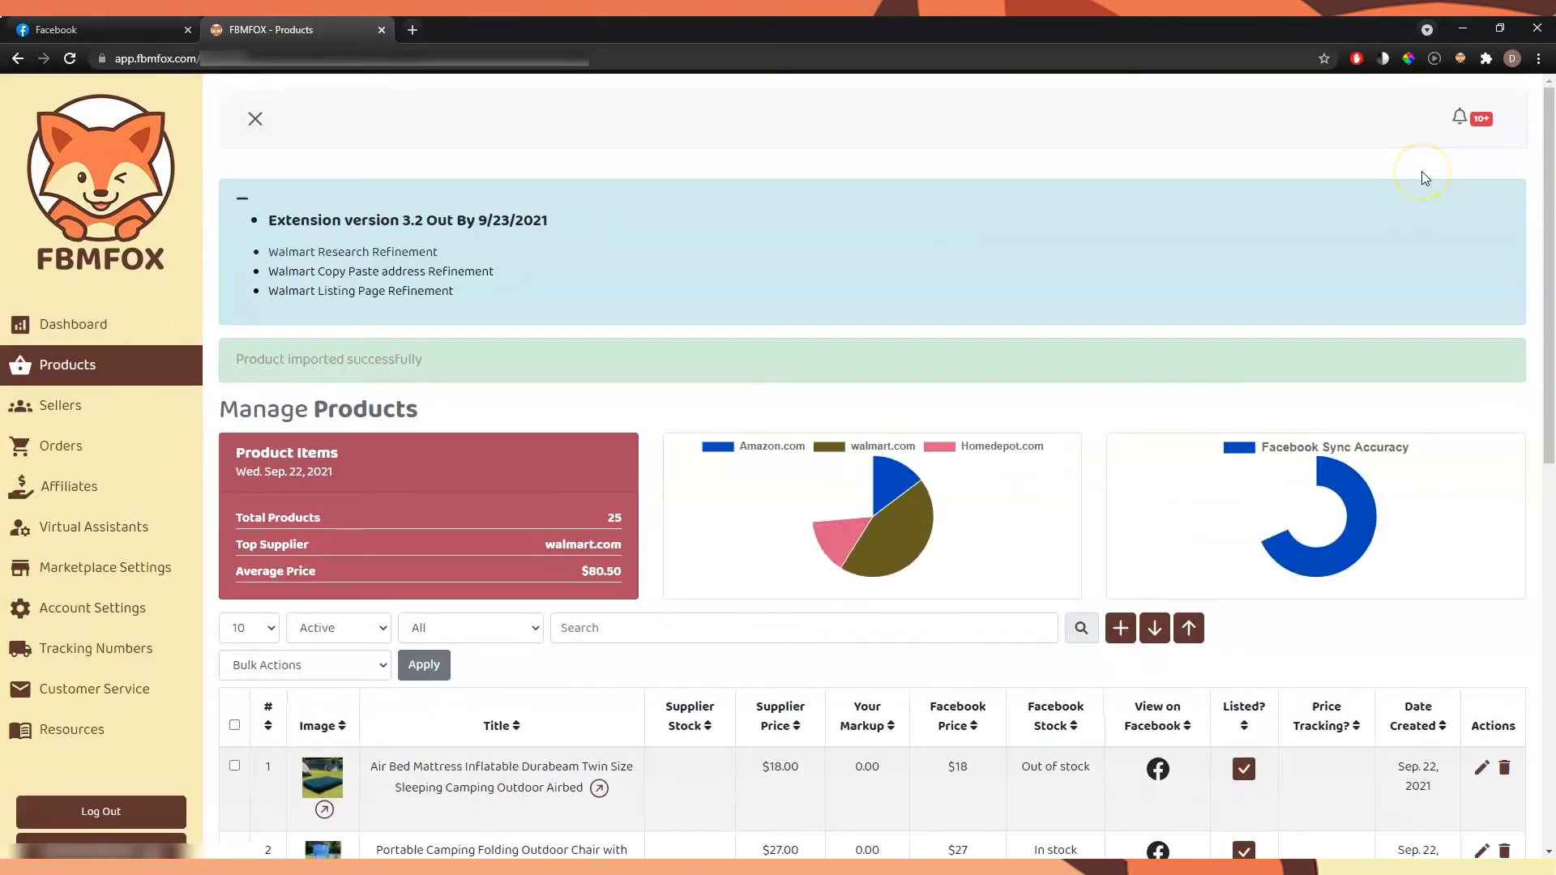
Check the Air Bed Mattress's markup and the supplier link in the Portable Camping Folding Outdoor Chair's details
scroll(1421, 172, down, 7)
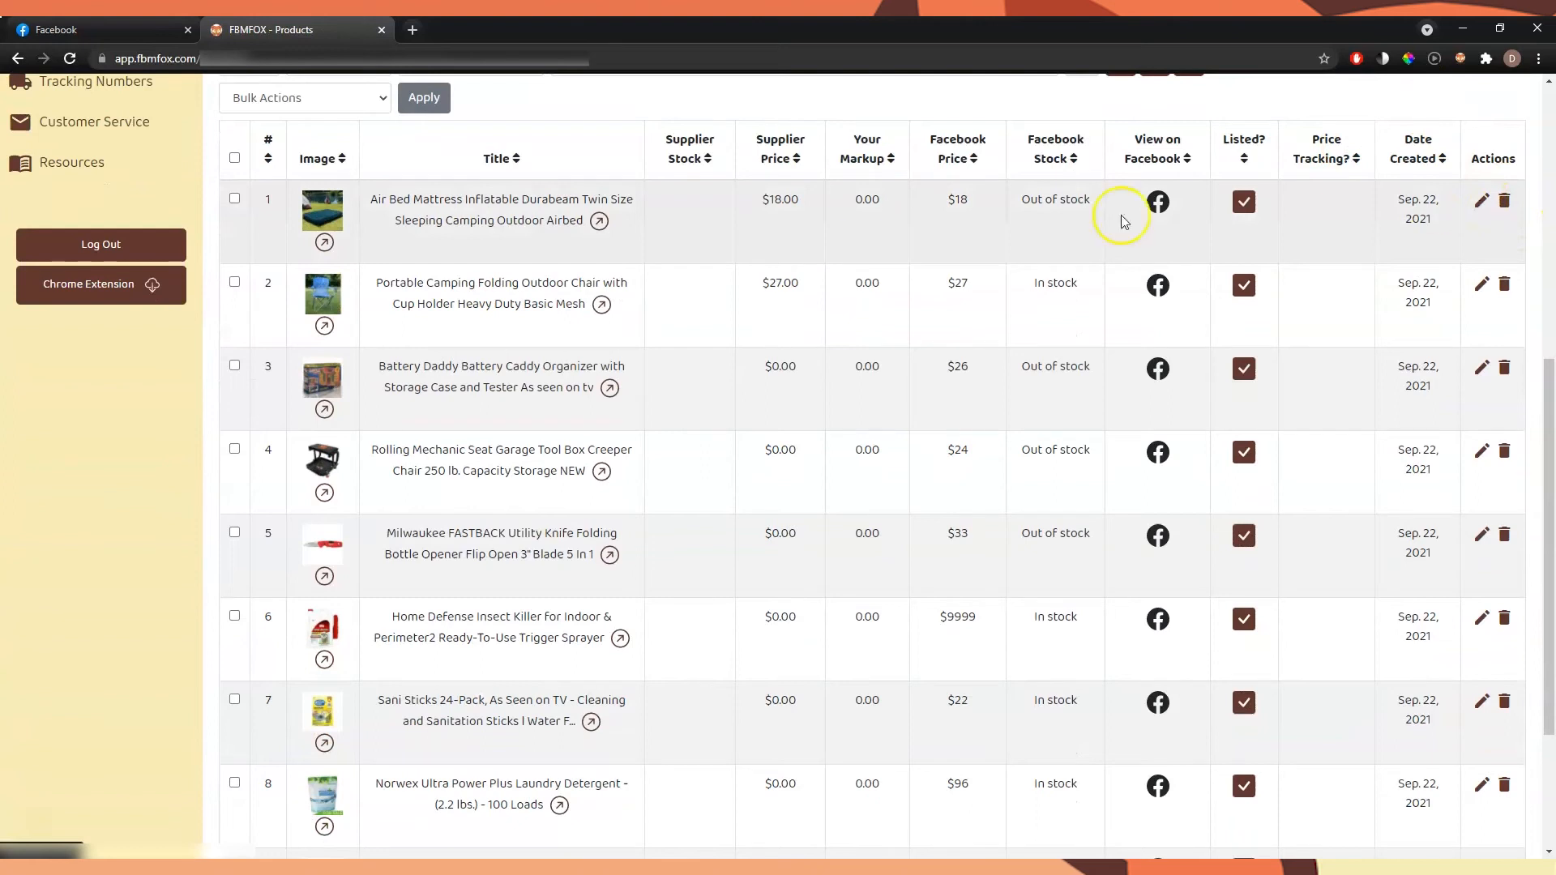
double_click(867, 199)
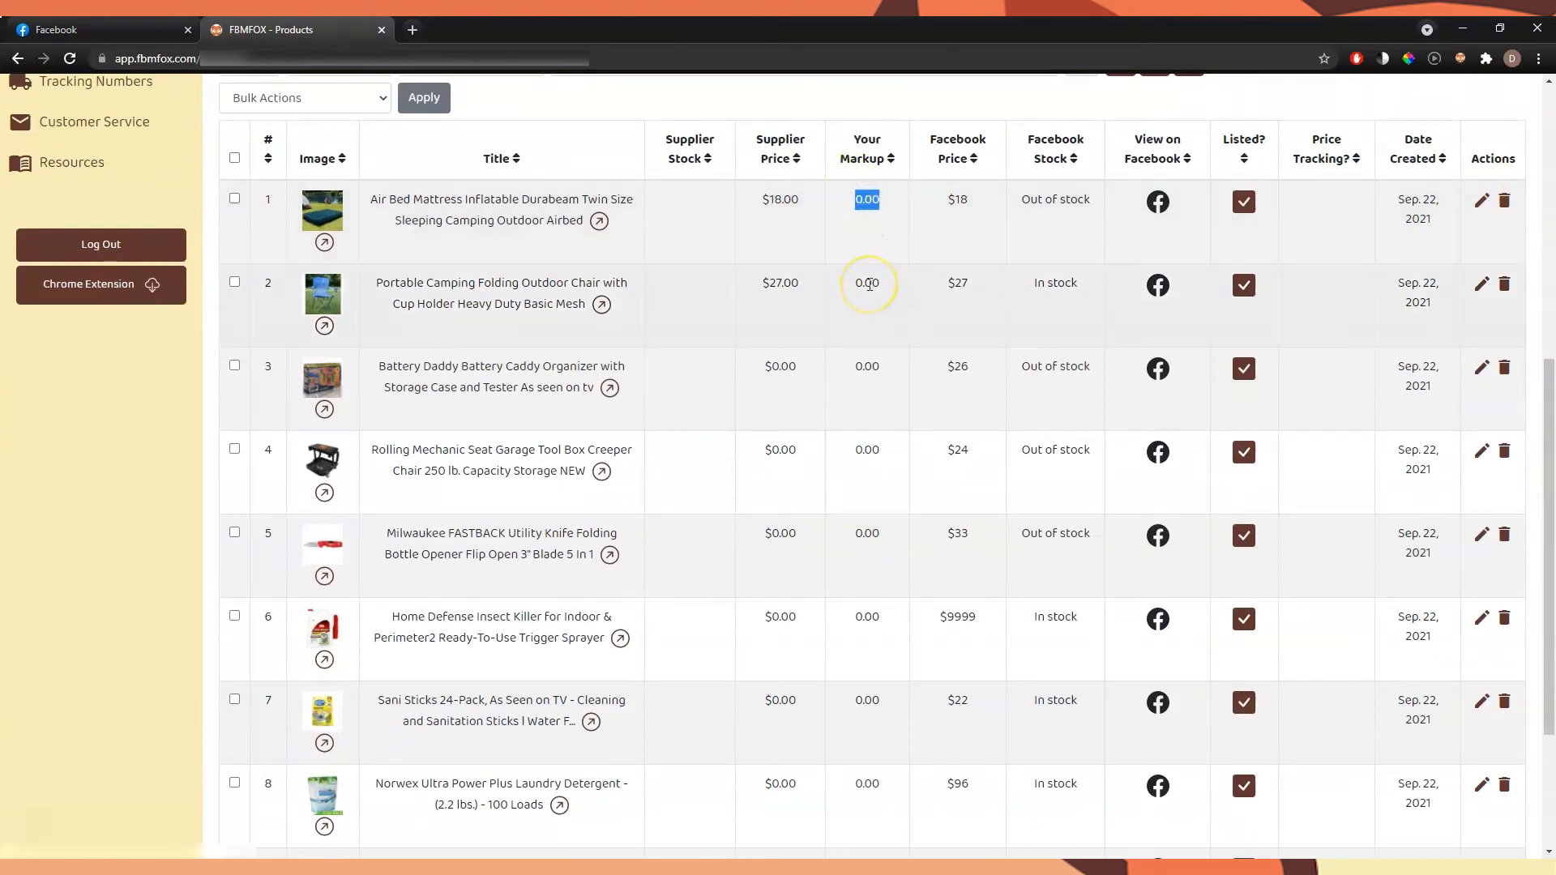
click(1481, 284)
triple_click(605, 272)
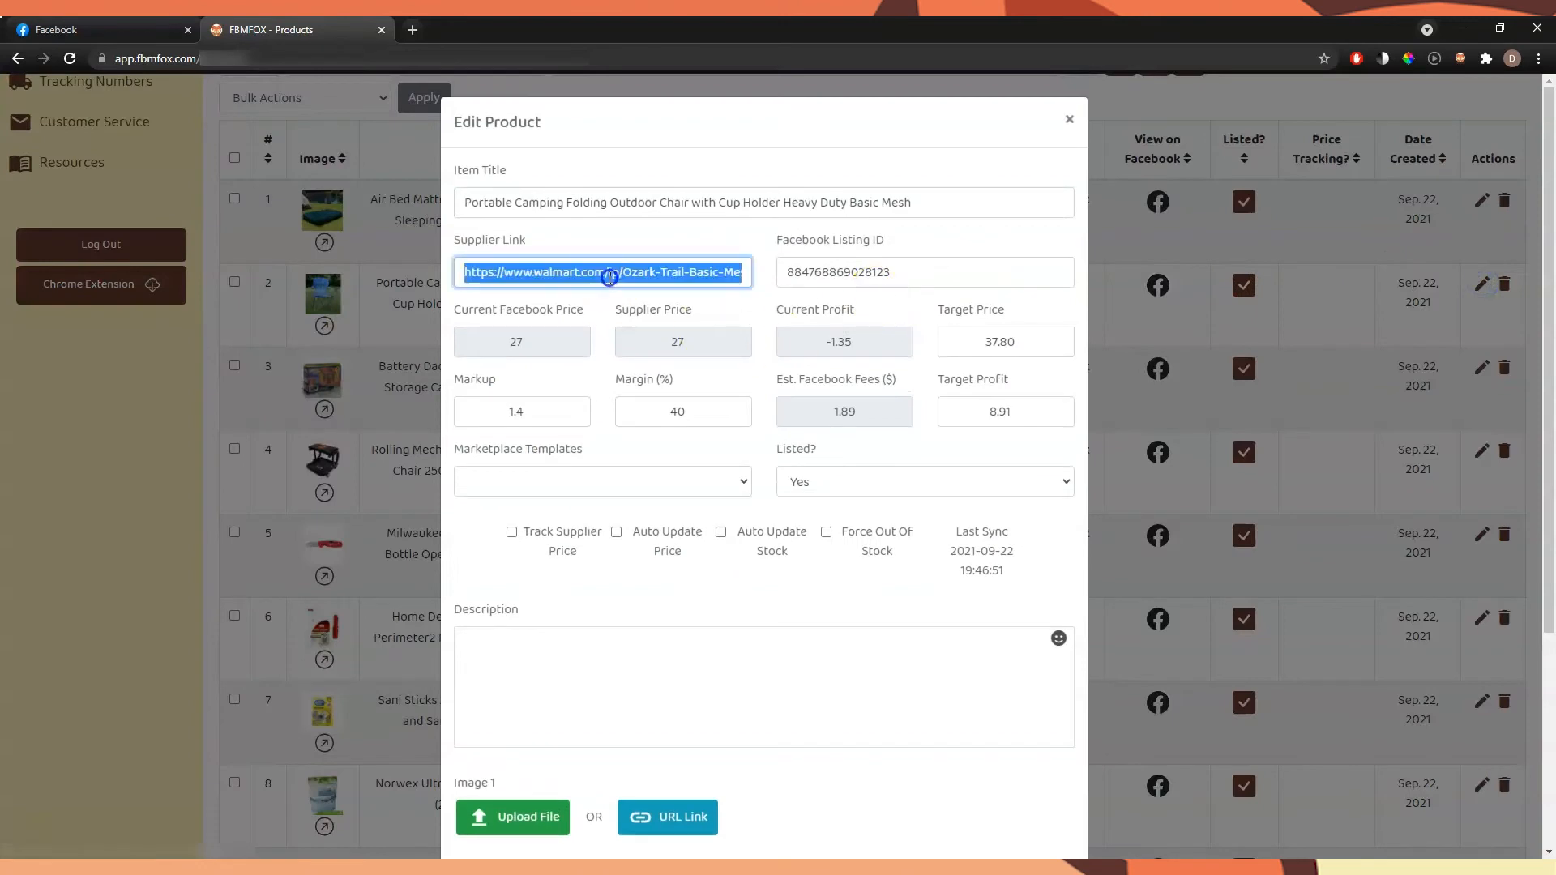
click(1070, 119)
Check the supplier link in the Rolling Mechanic Seat's details and briefly view the Home Defense Insect Killer's details
click(1481, 452)
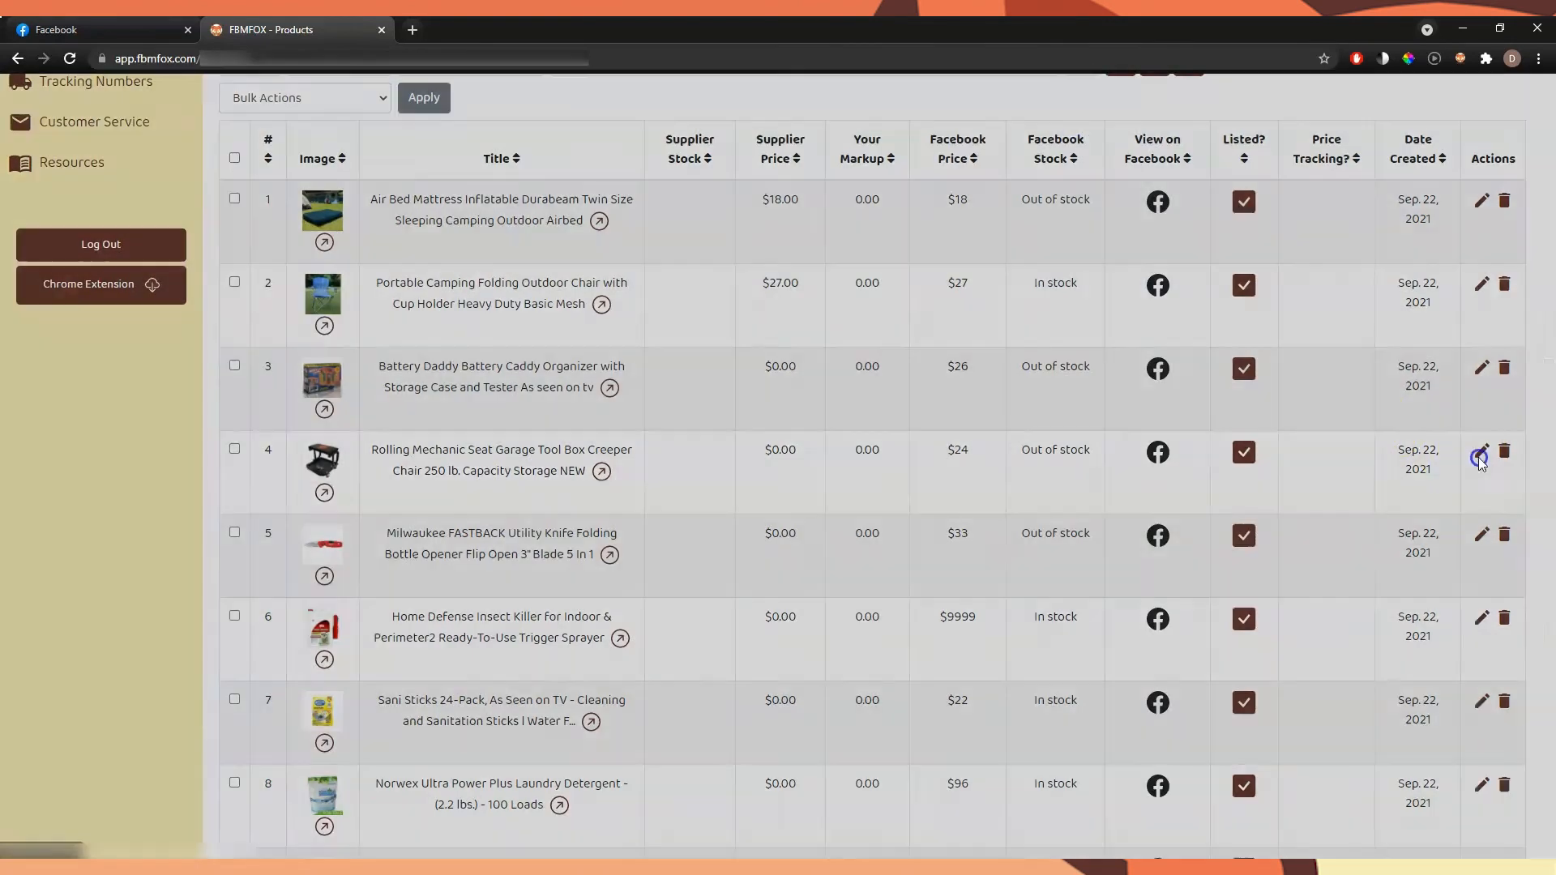
triple_click(678, 284)
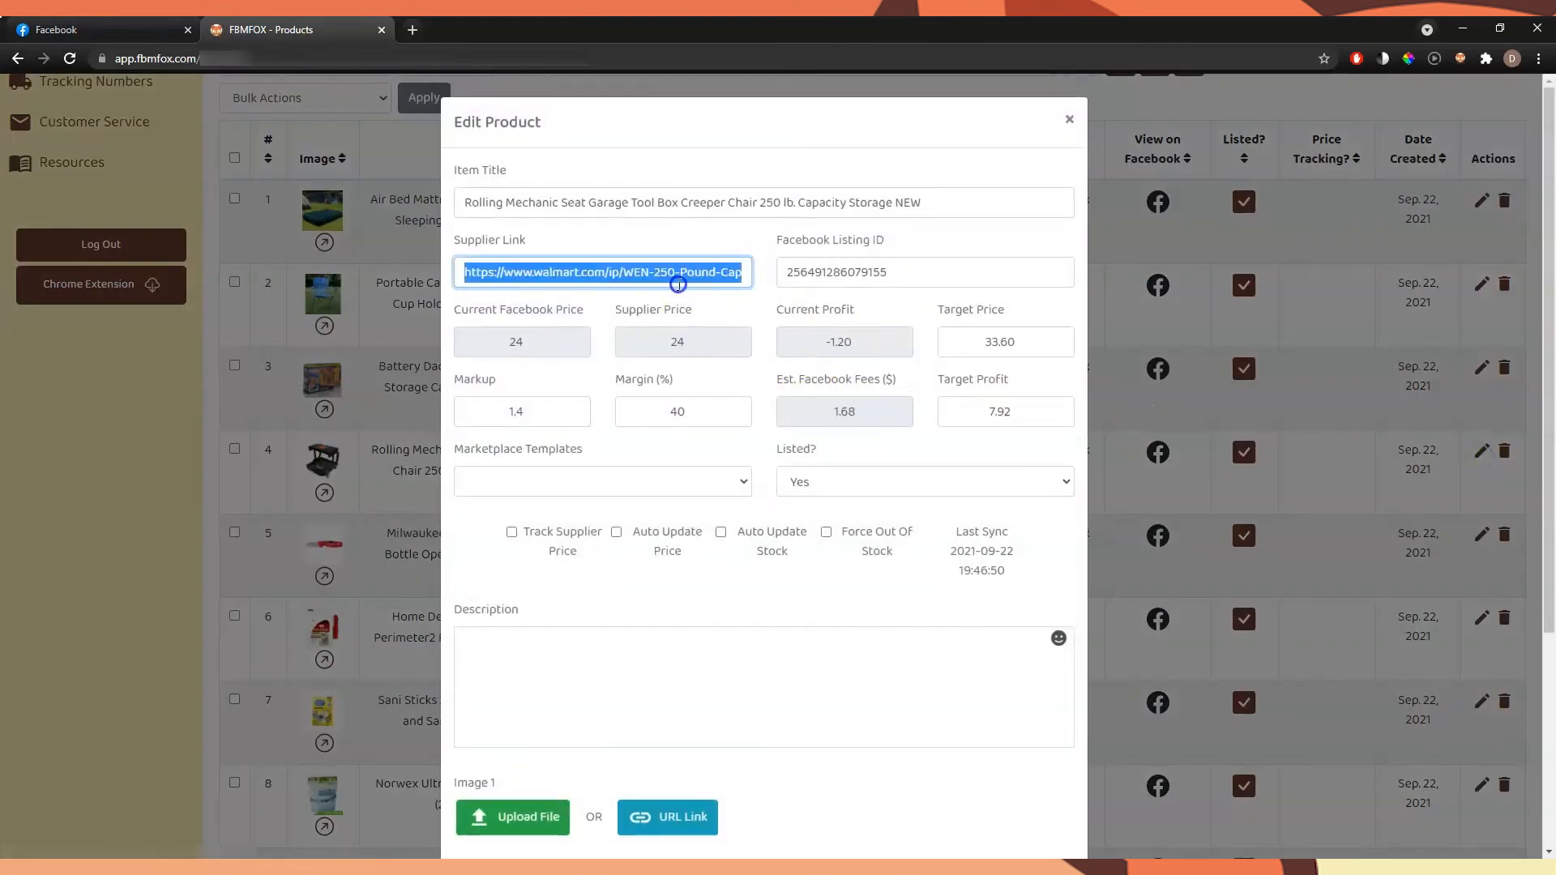
triple_click(653, 273)
click(1069, 119)
scroll(1378, 324, down, 3)
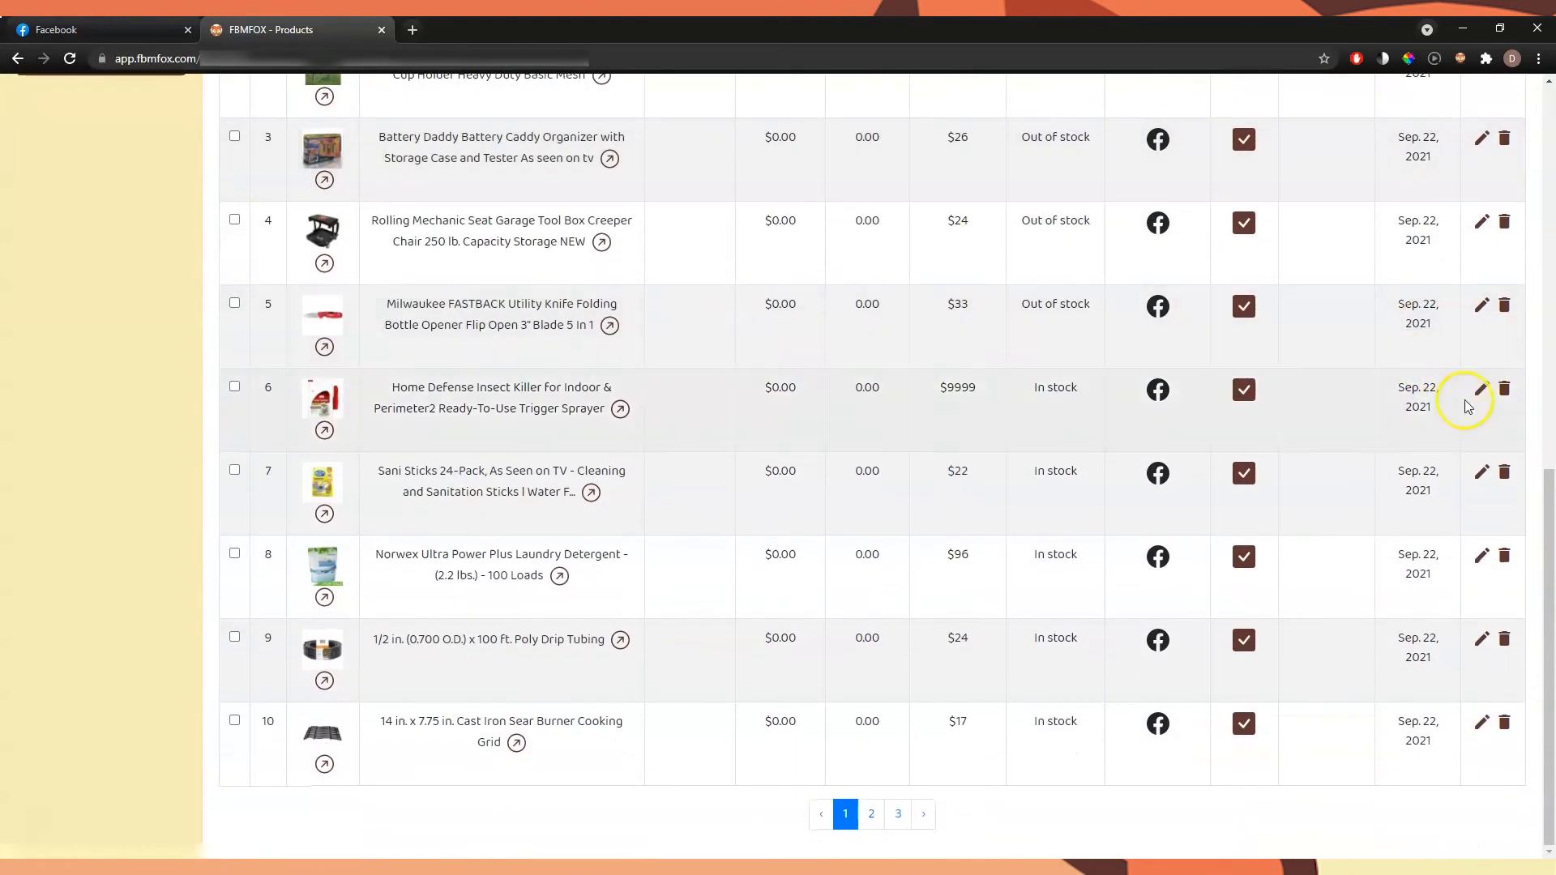
click(1476, 388)
click(1084, 121)
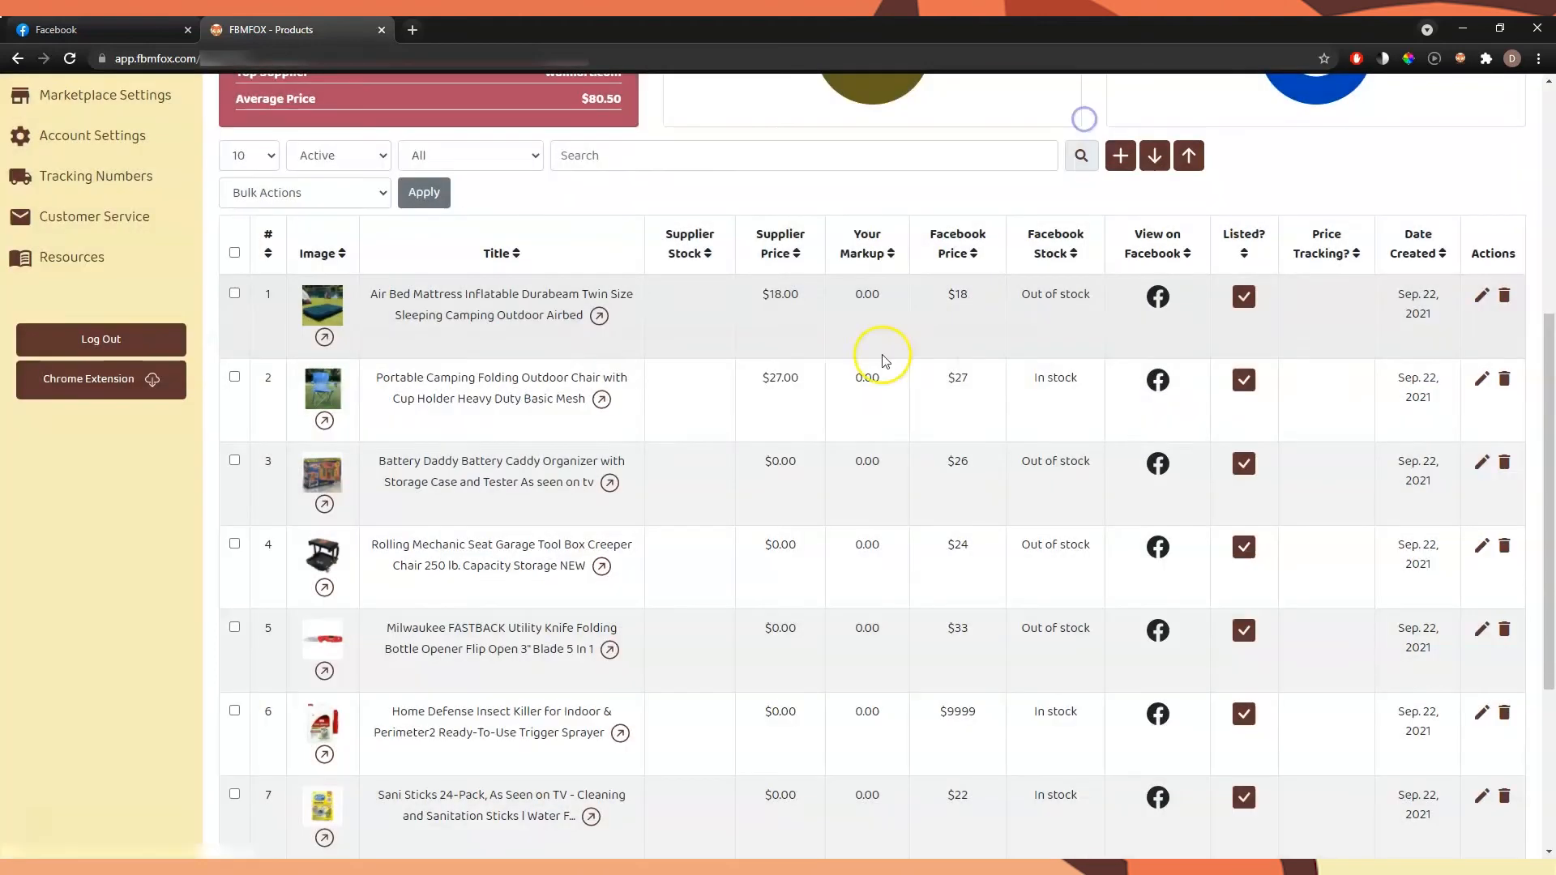
Review the products' markup column and set the product list to 100 items per page
click(869, 291)
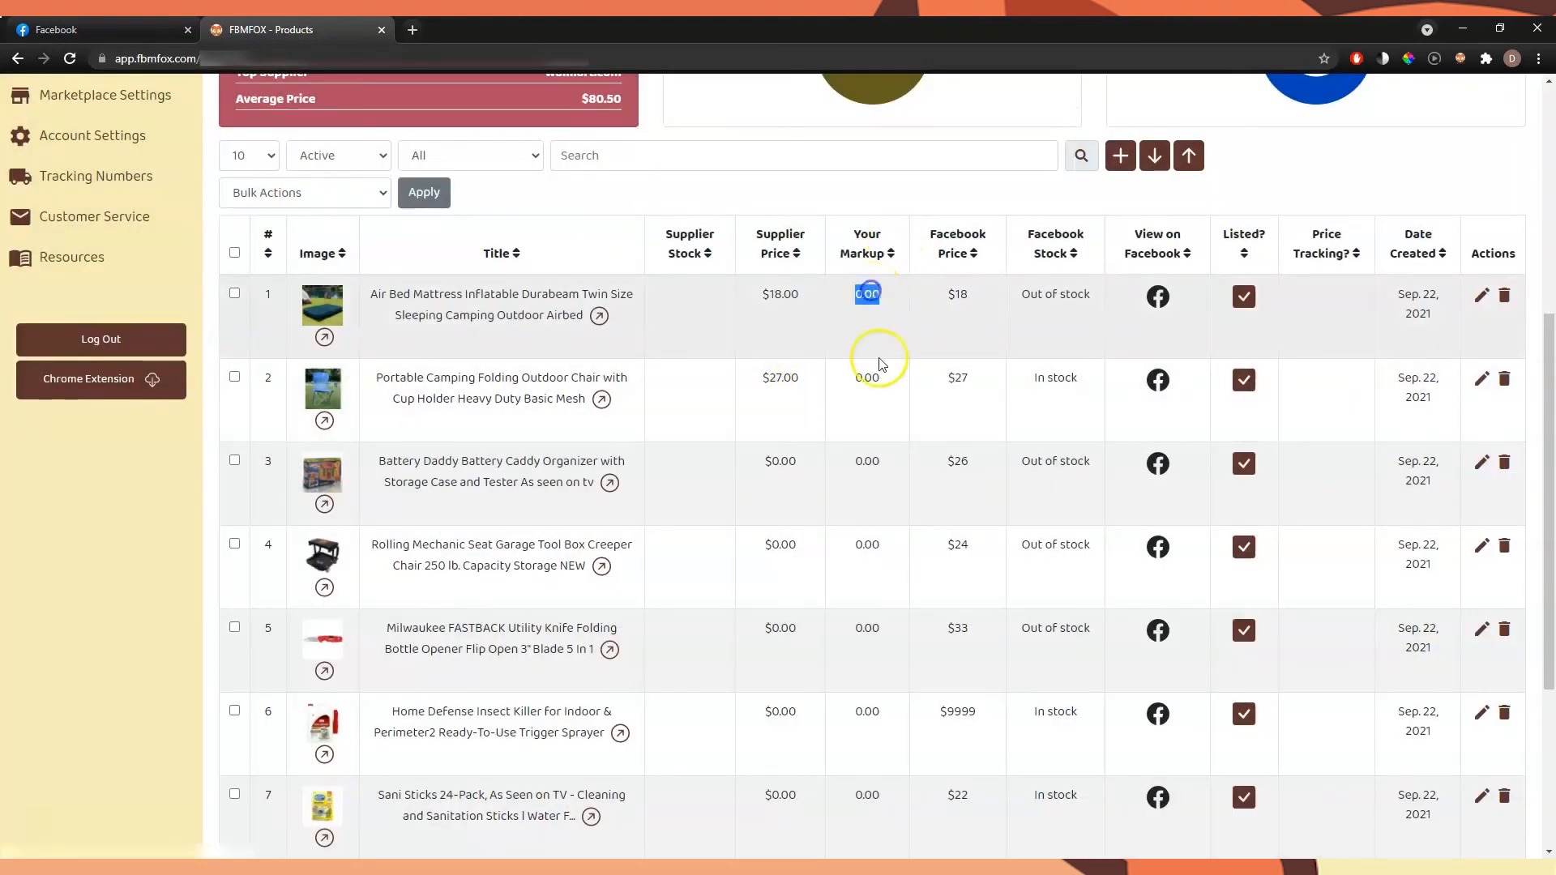
scroll(849, 697, down, 2)
scroll(851, 648, down, 2)
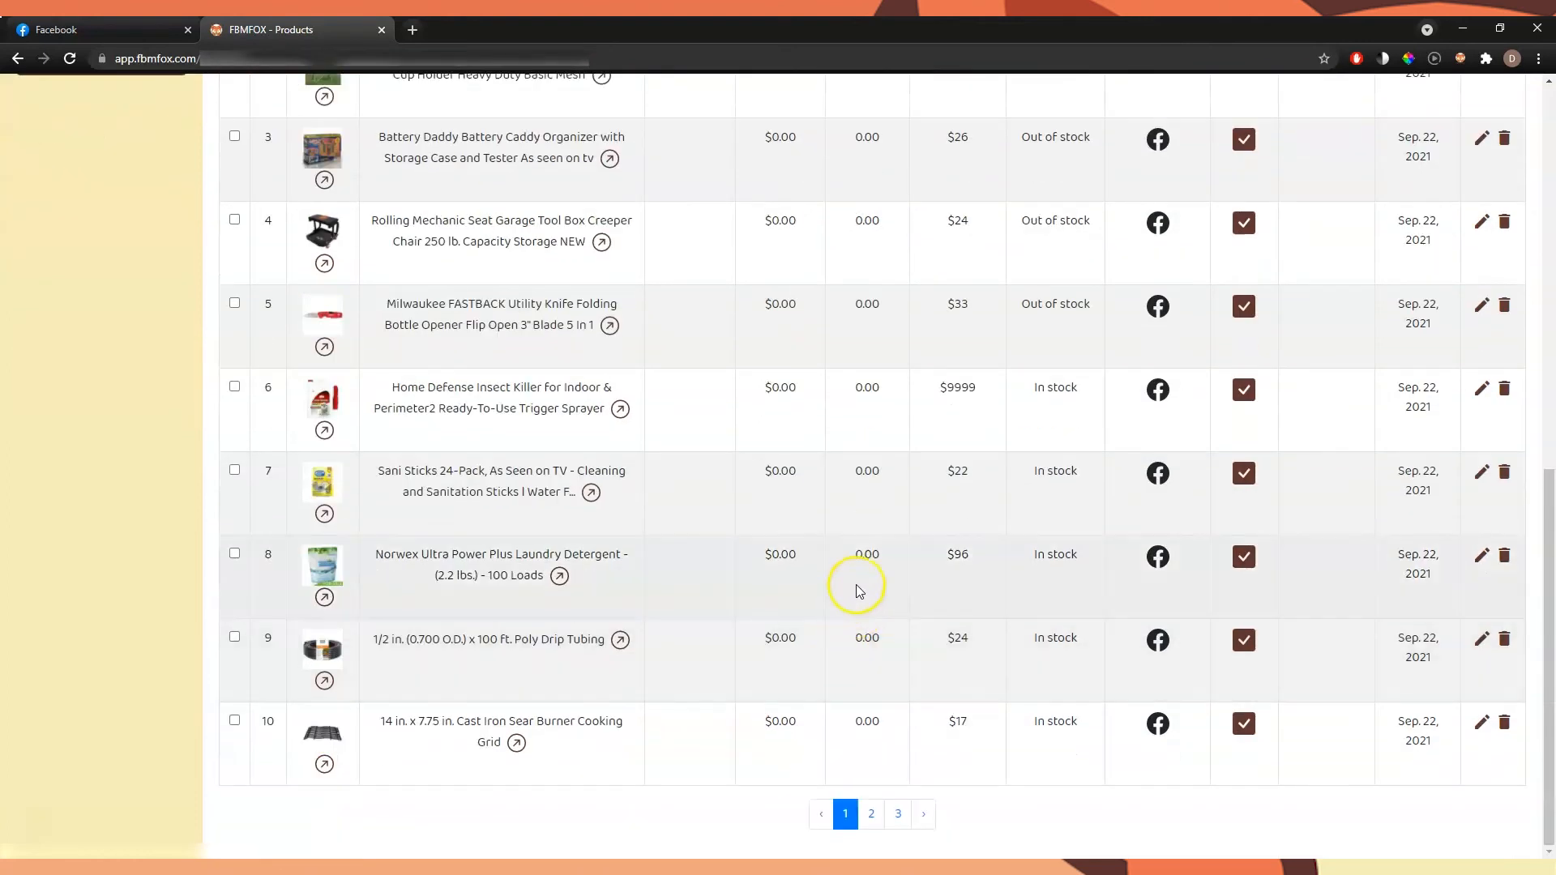
scroll(853, 575, up, 8)
scroll(375, 462, down, 3)
click(259, 325)
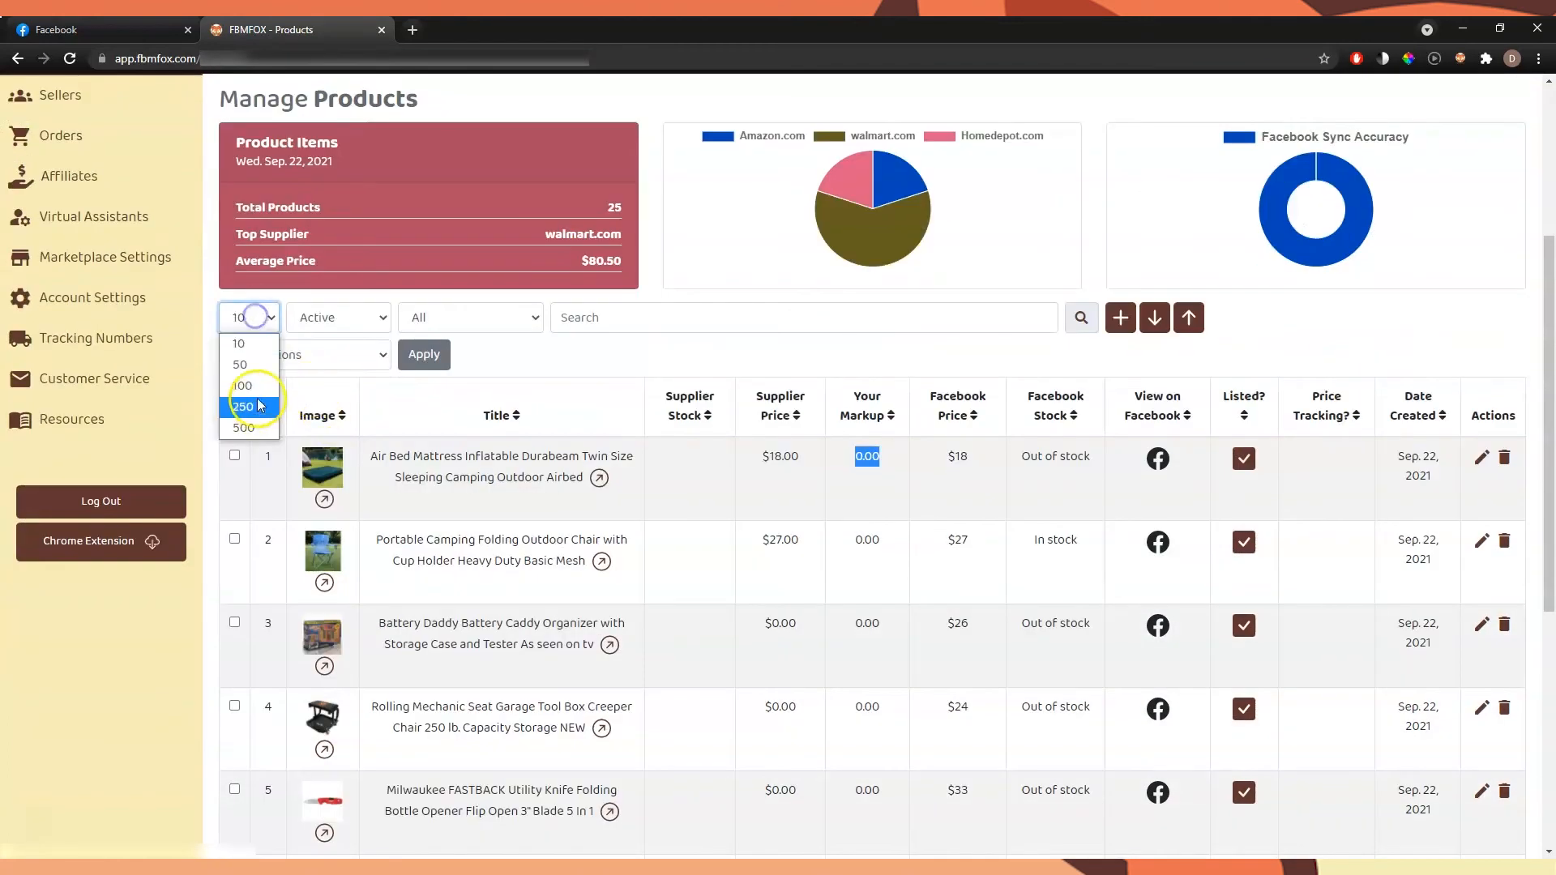
click(252, 399)
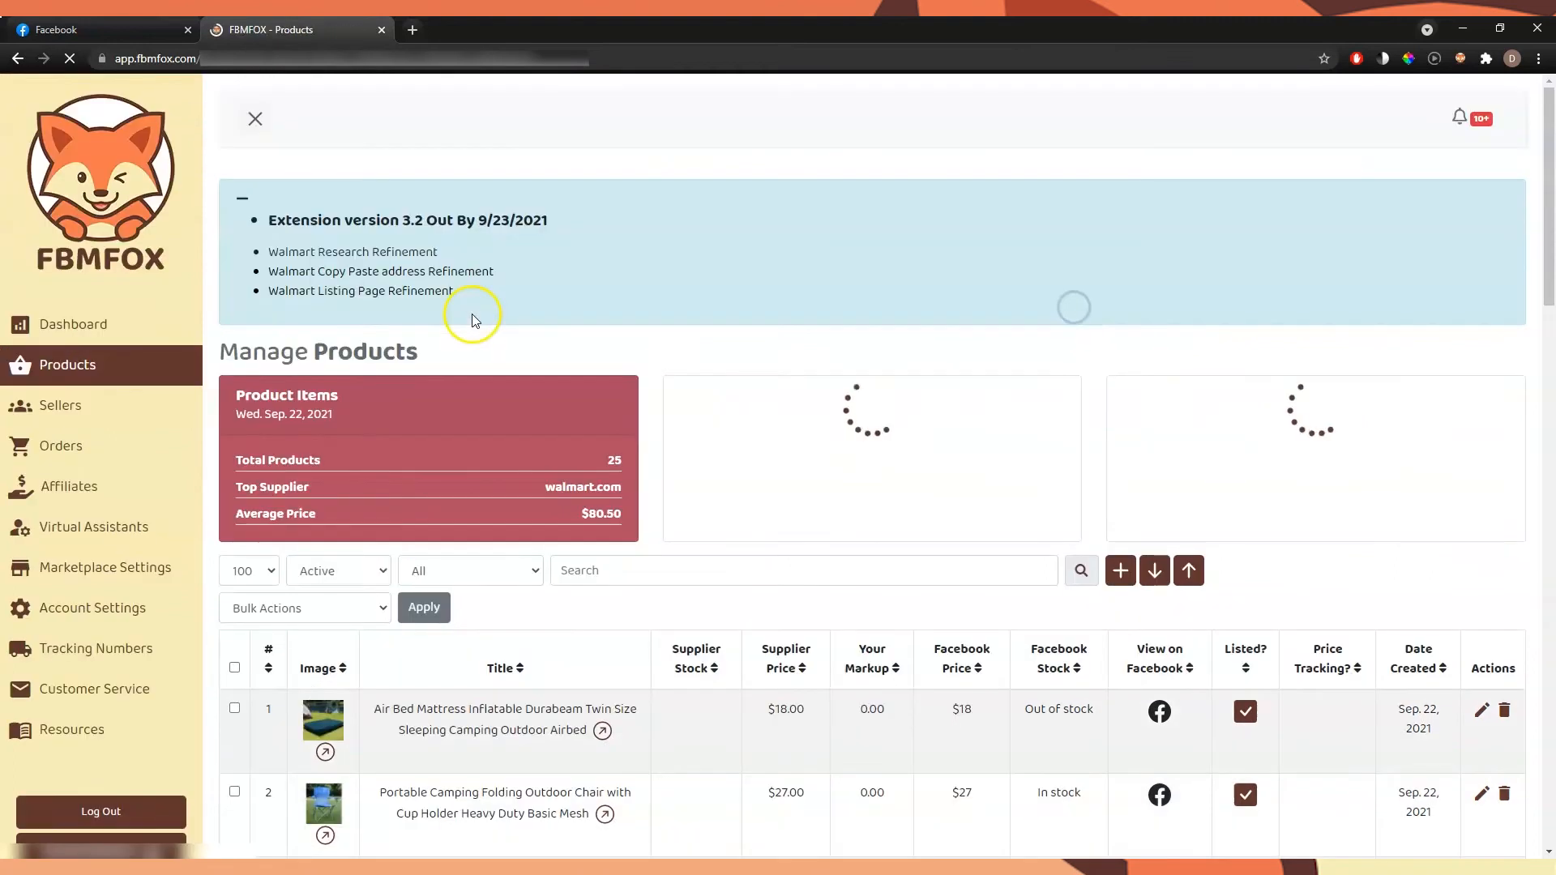
Select all products in the list and bulk edit their markup to 1.50
scroll(251, 324, down, 5)
click(236, 263)
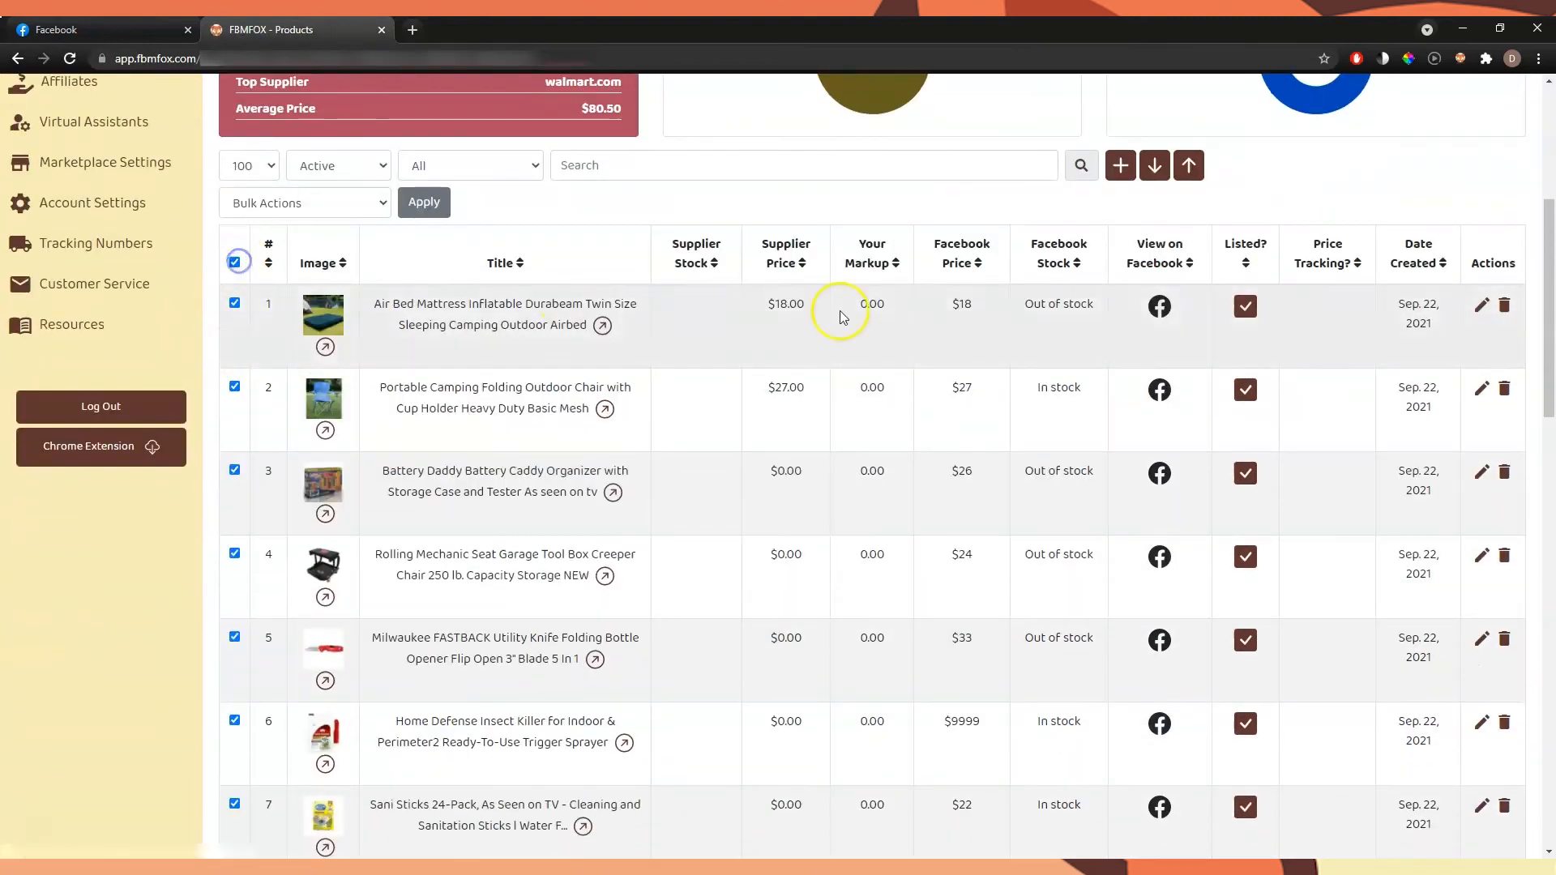
scroll(844, 313, down, 15)
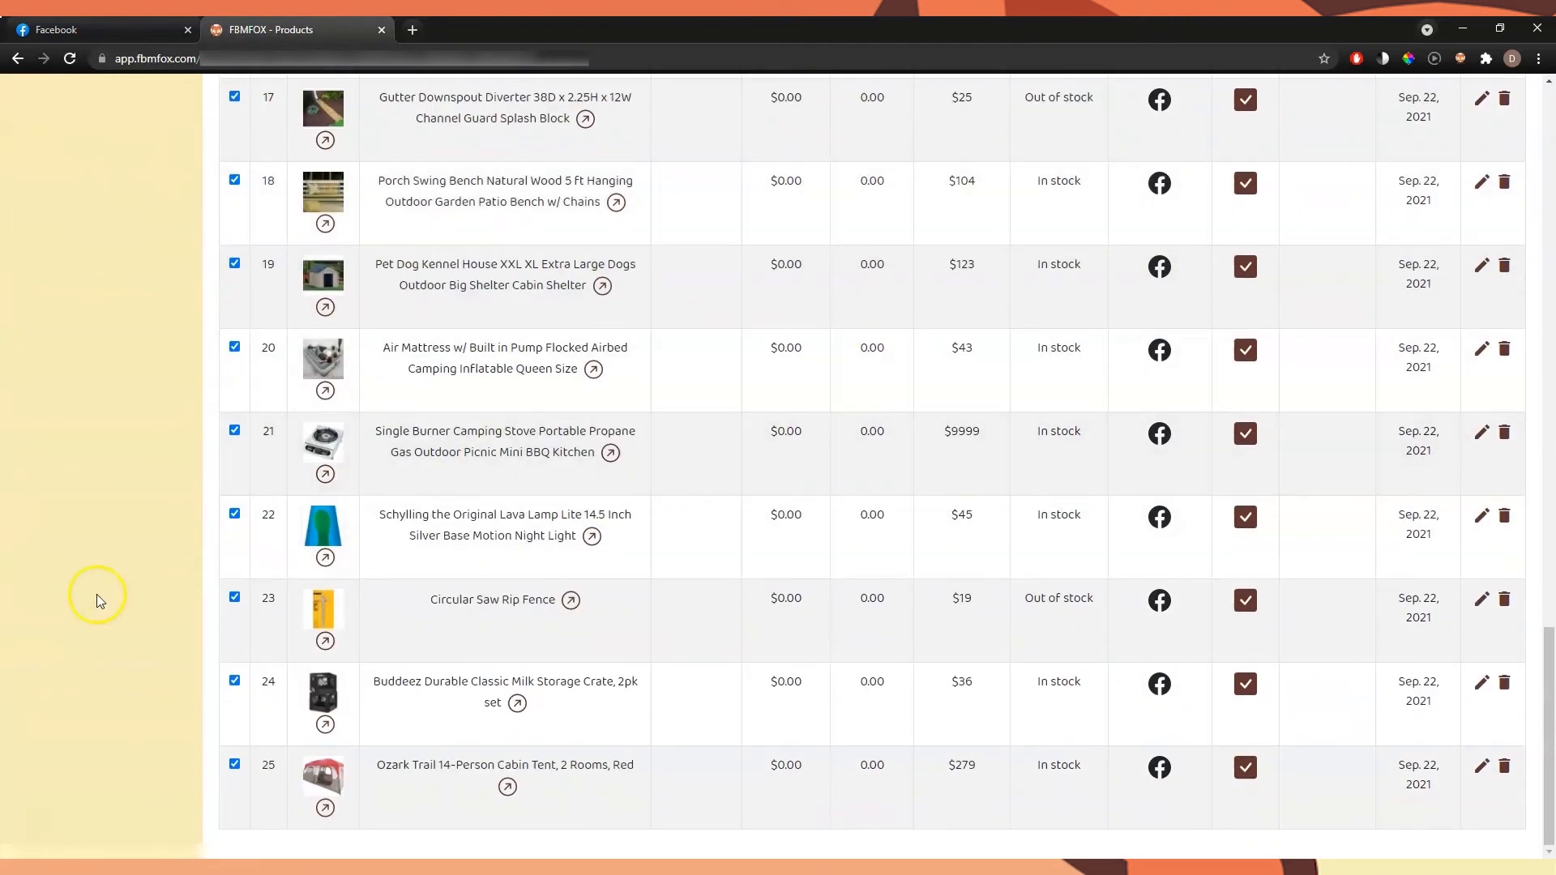
scroll(126, 263, up, 20)
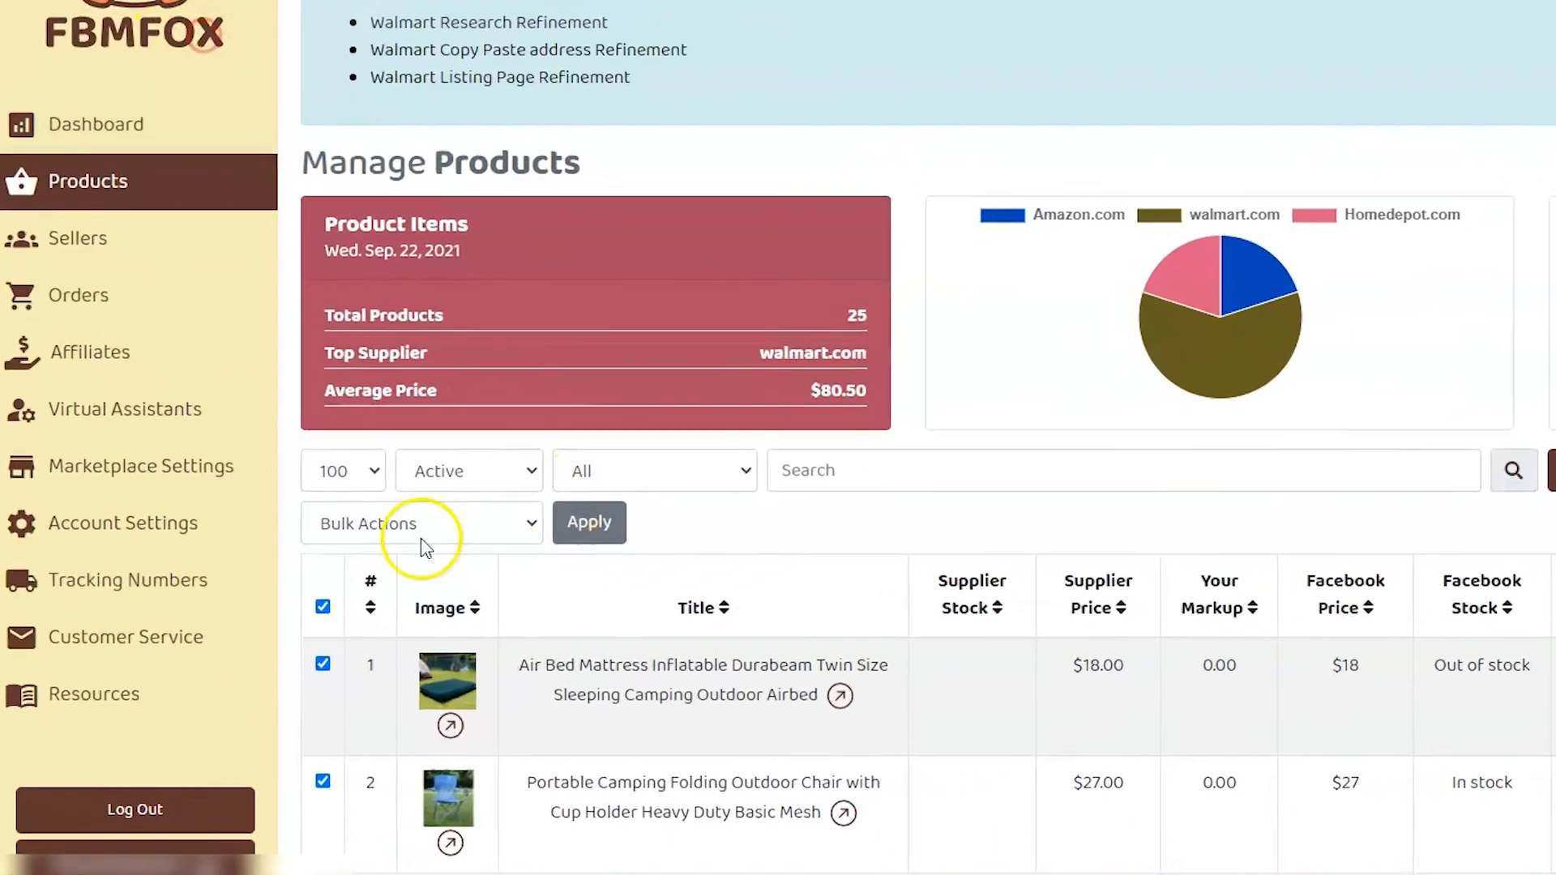
click(306, 597)
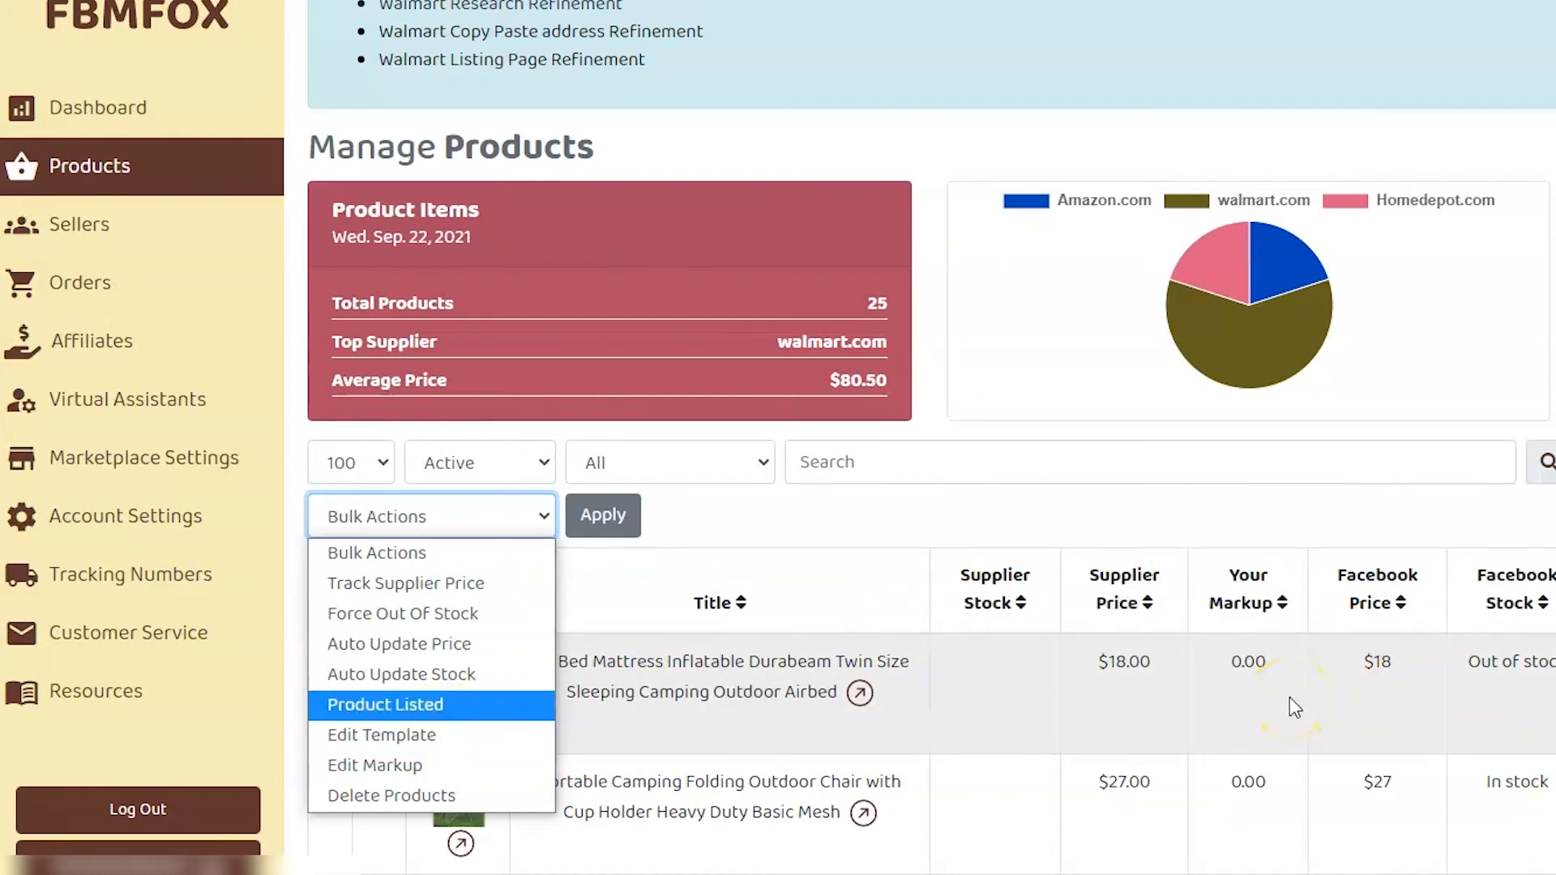
click(515, 752)
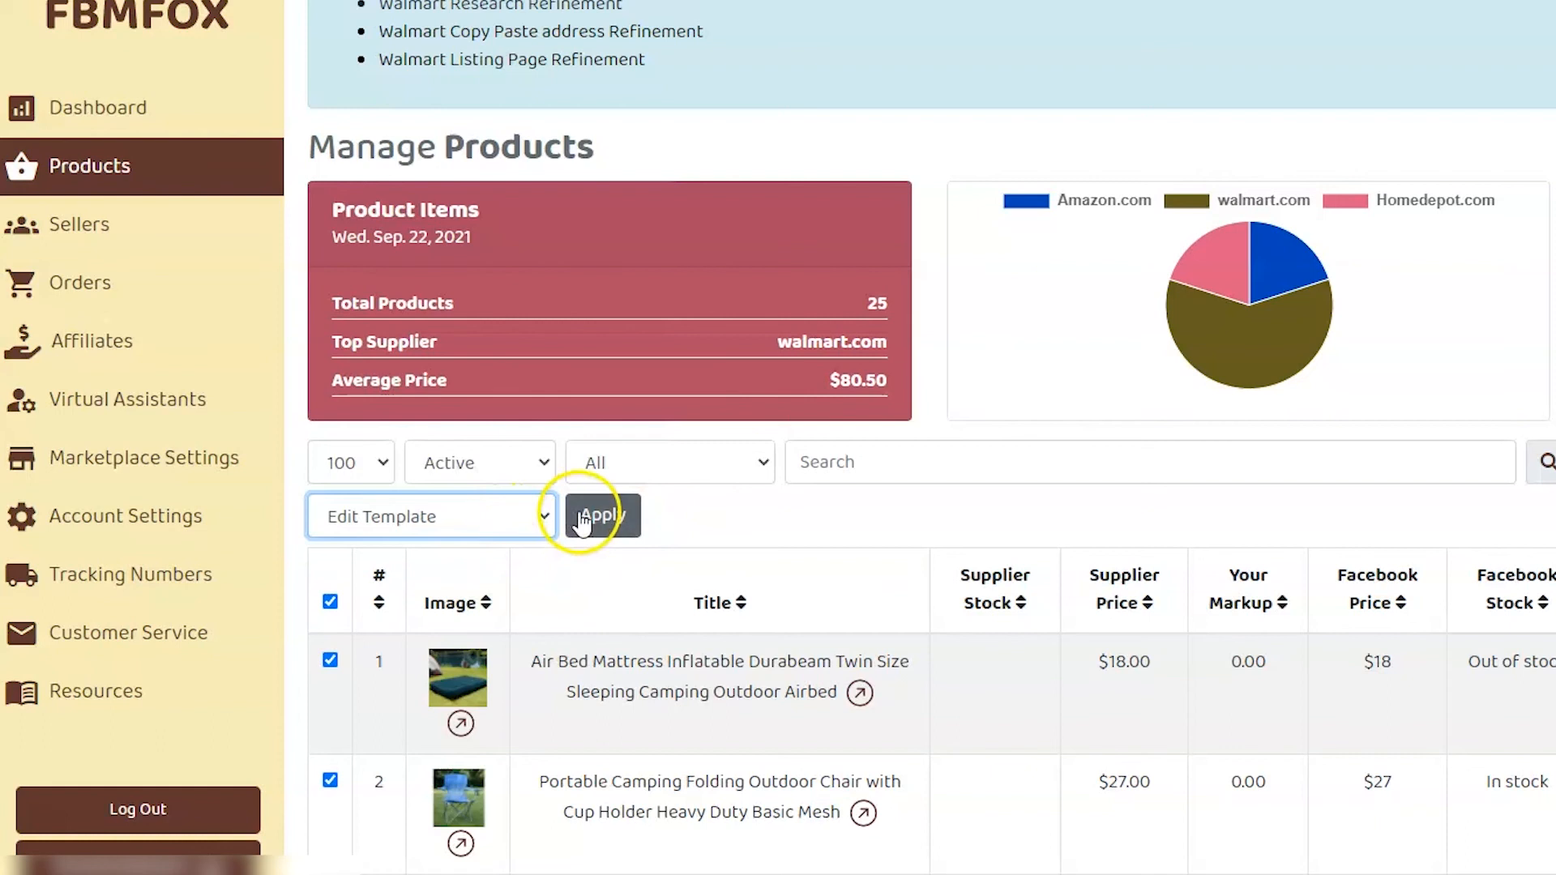
click(504, 515)
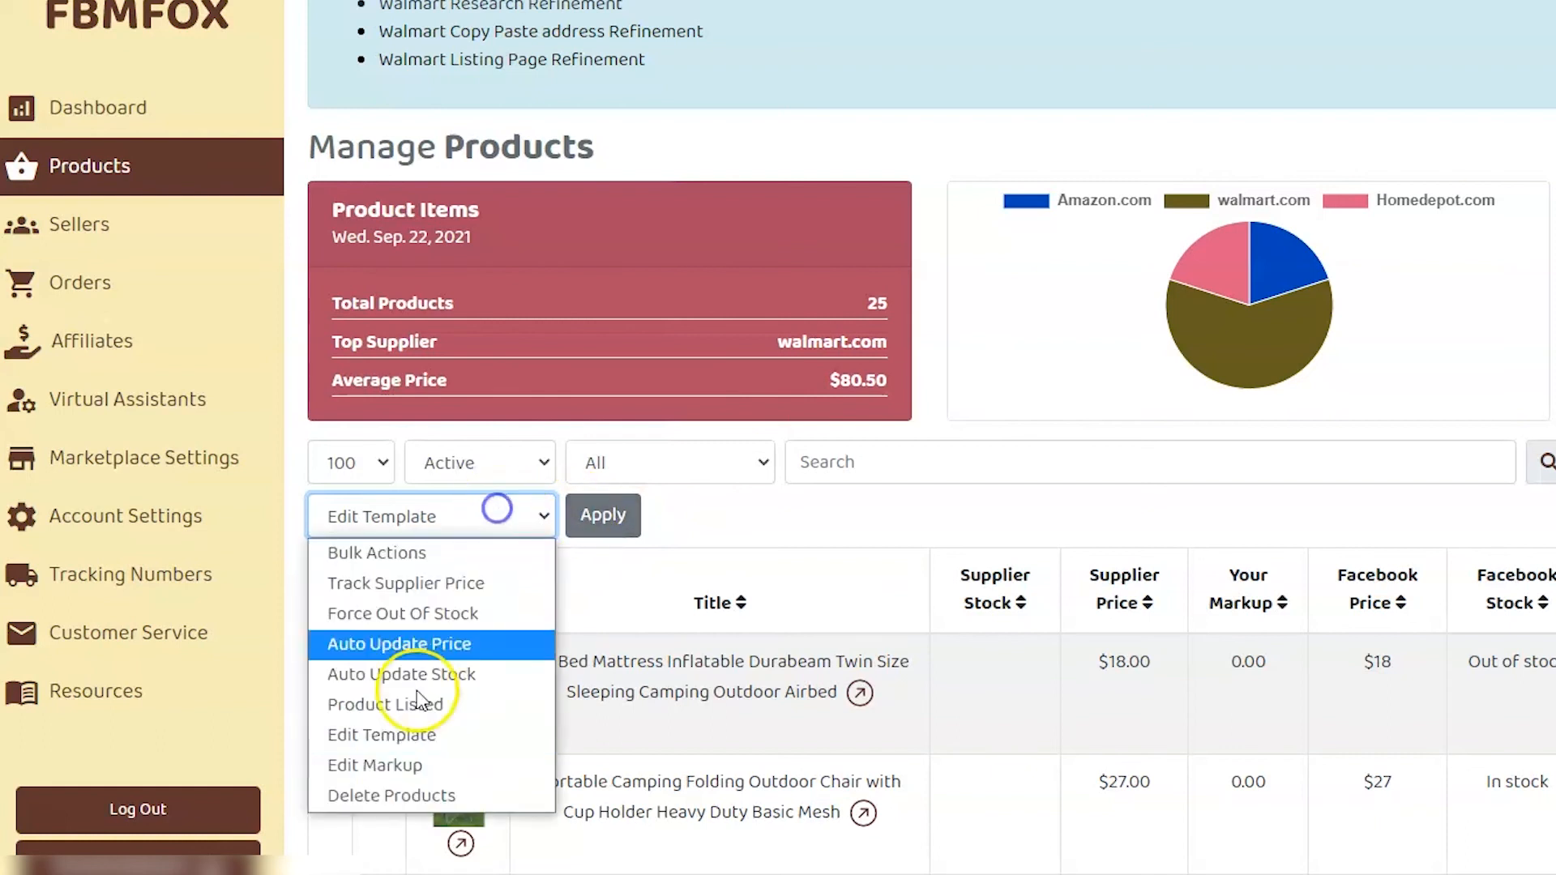
click(406, 774)
click(601, 517)
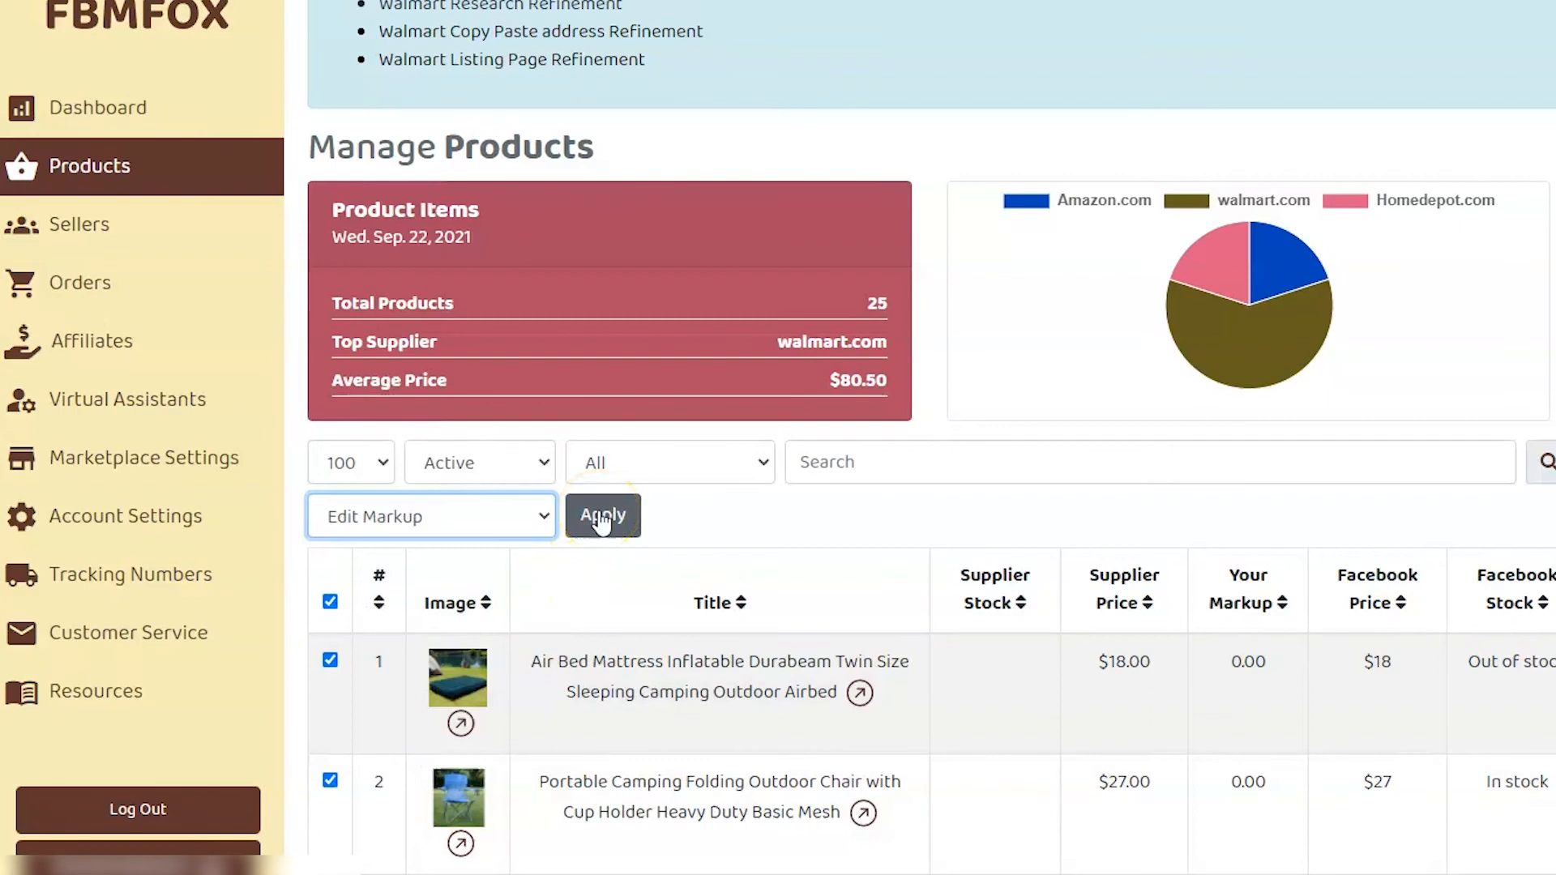
click(585, 513)
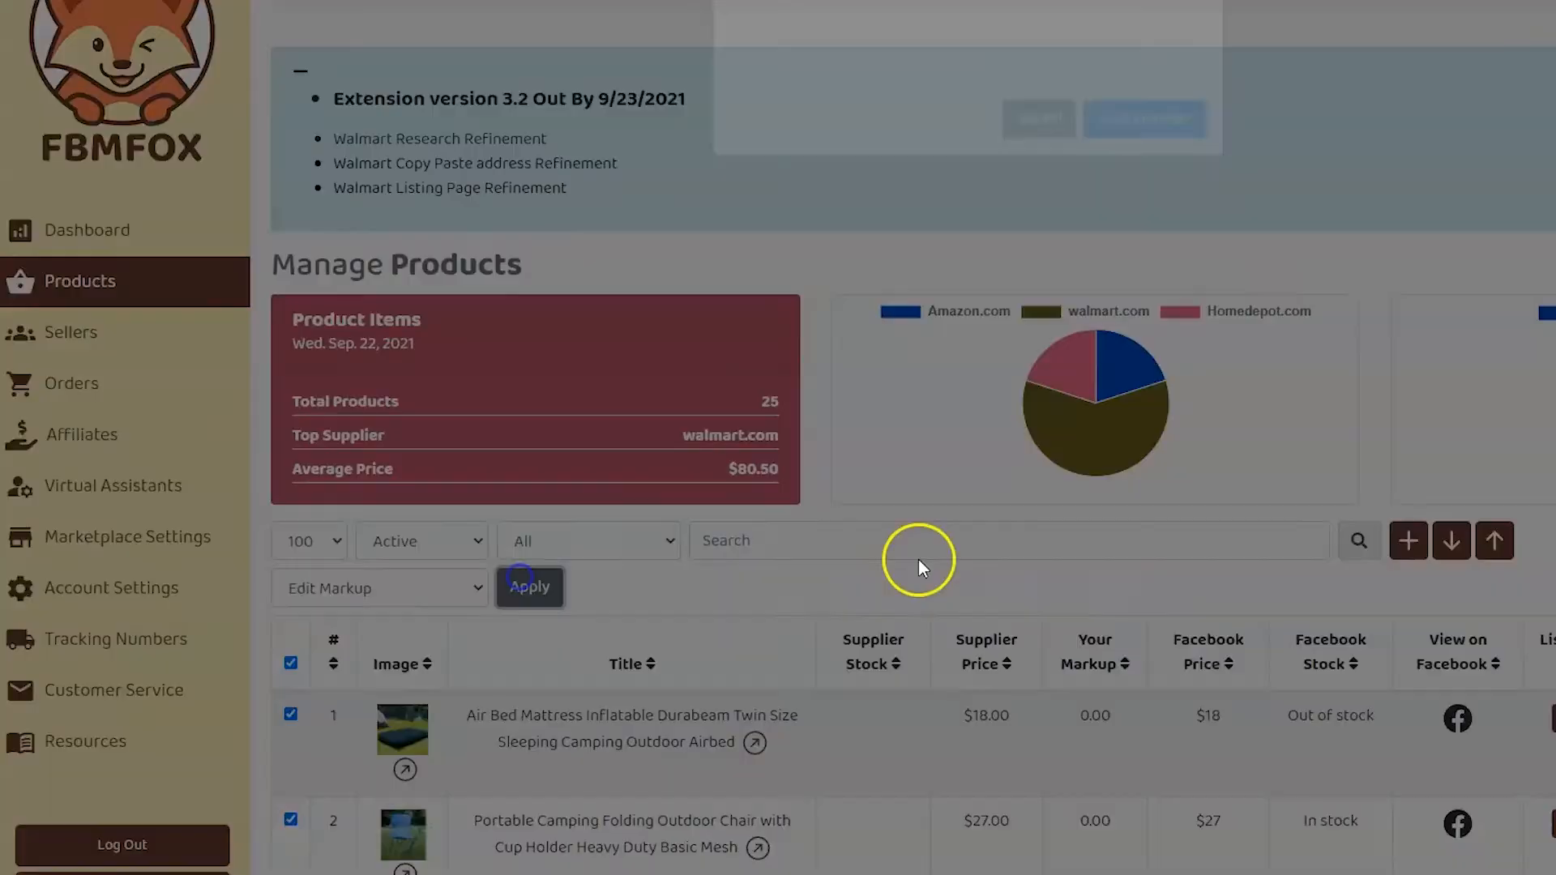
click(868, 77)
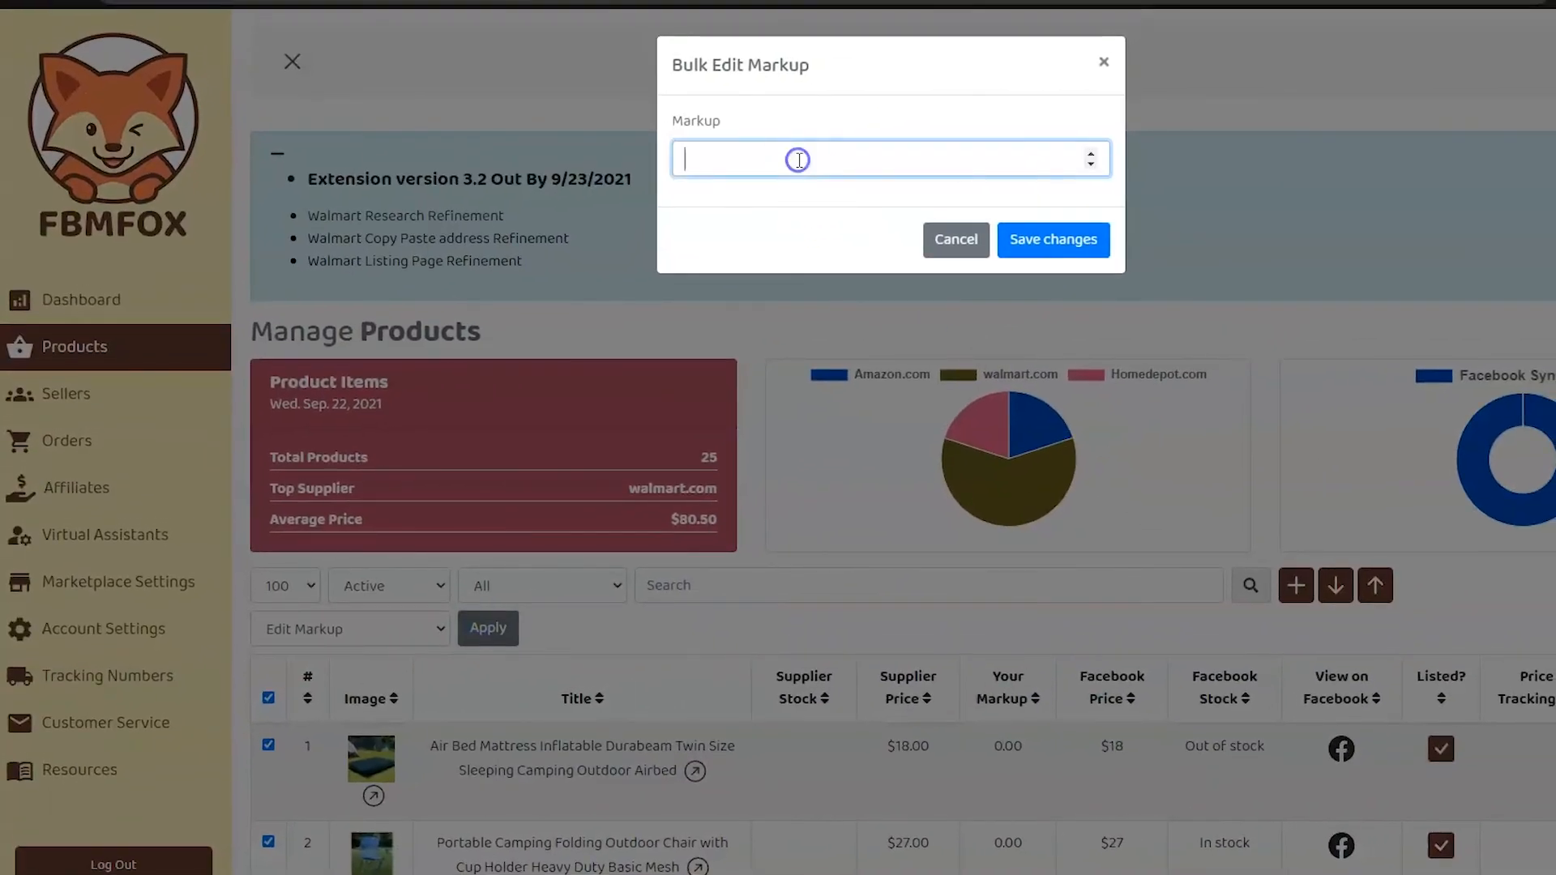
click(1084, 243)
Select all products again and bulk assign them the marketplace template A, saving the changes
scroll(1138, 275, down, 10)
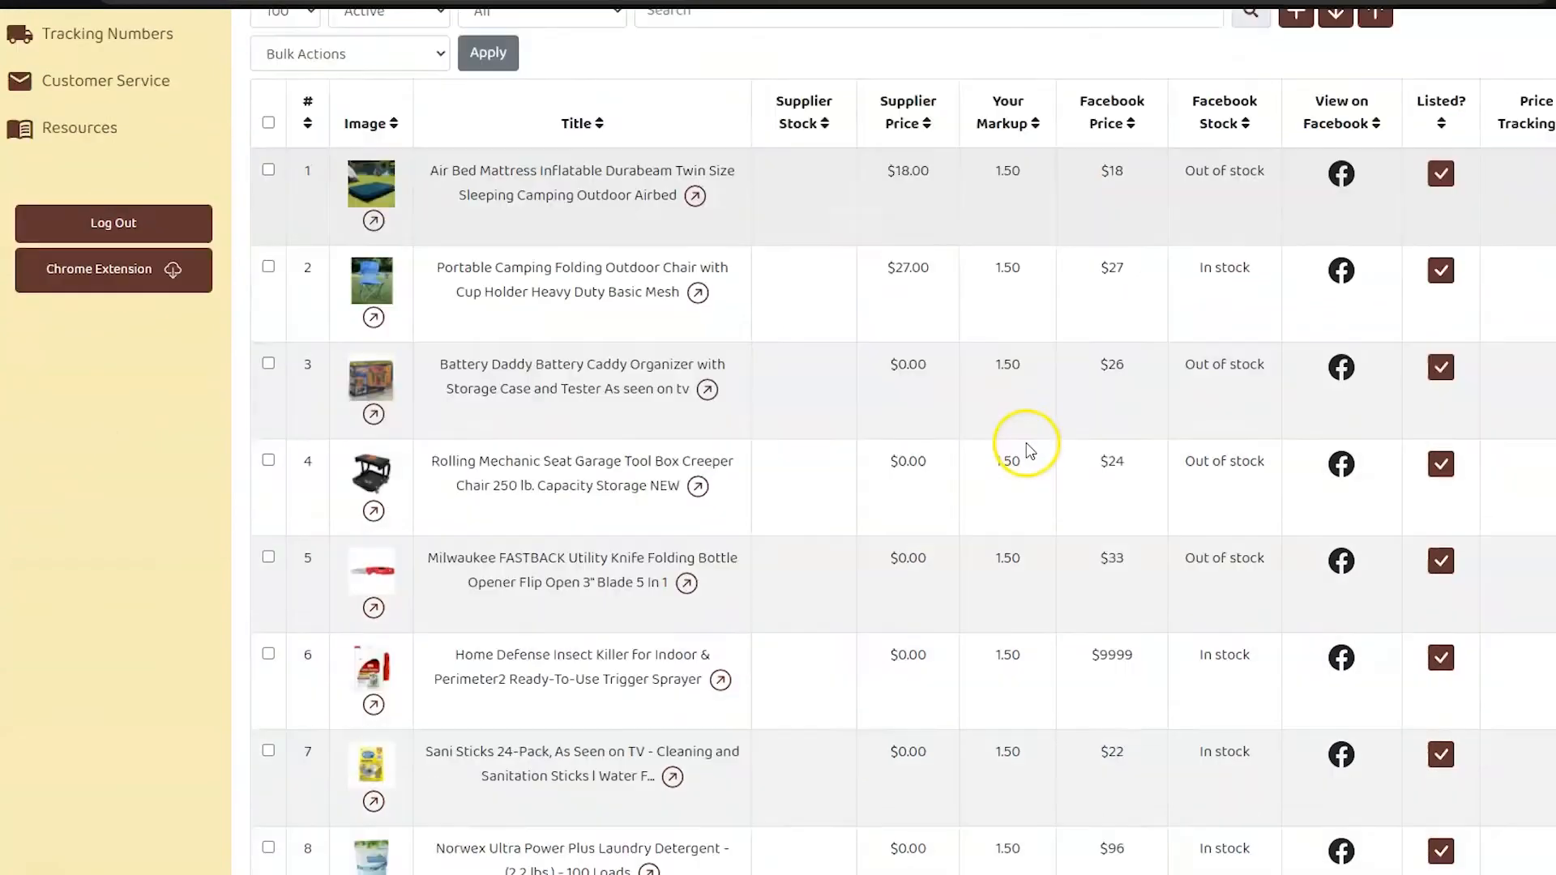
scroll(1027, 451, down, 15)
scroll(1041, 507, up, 12)
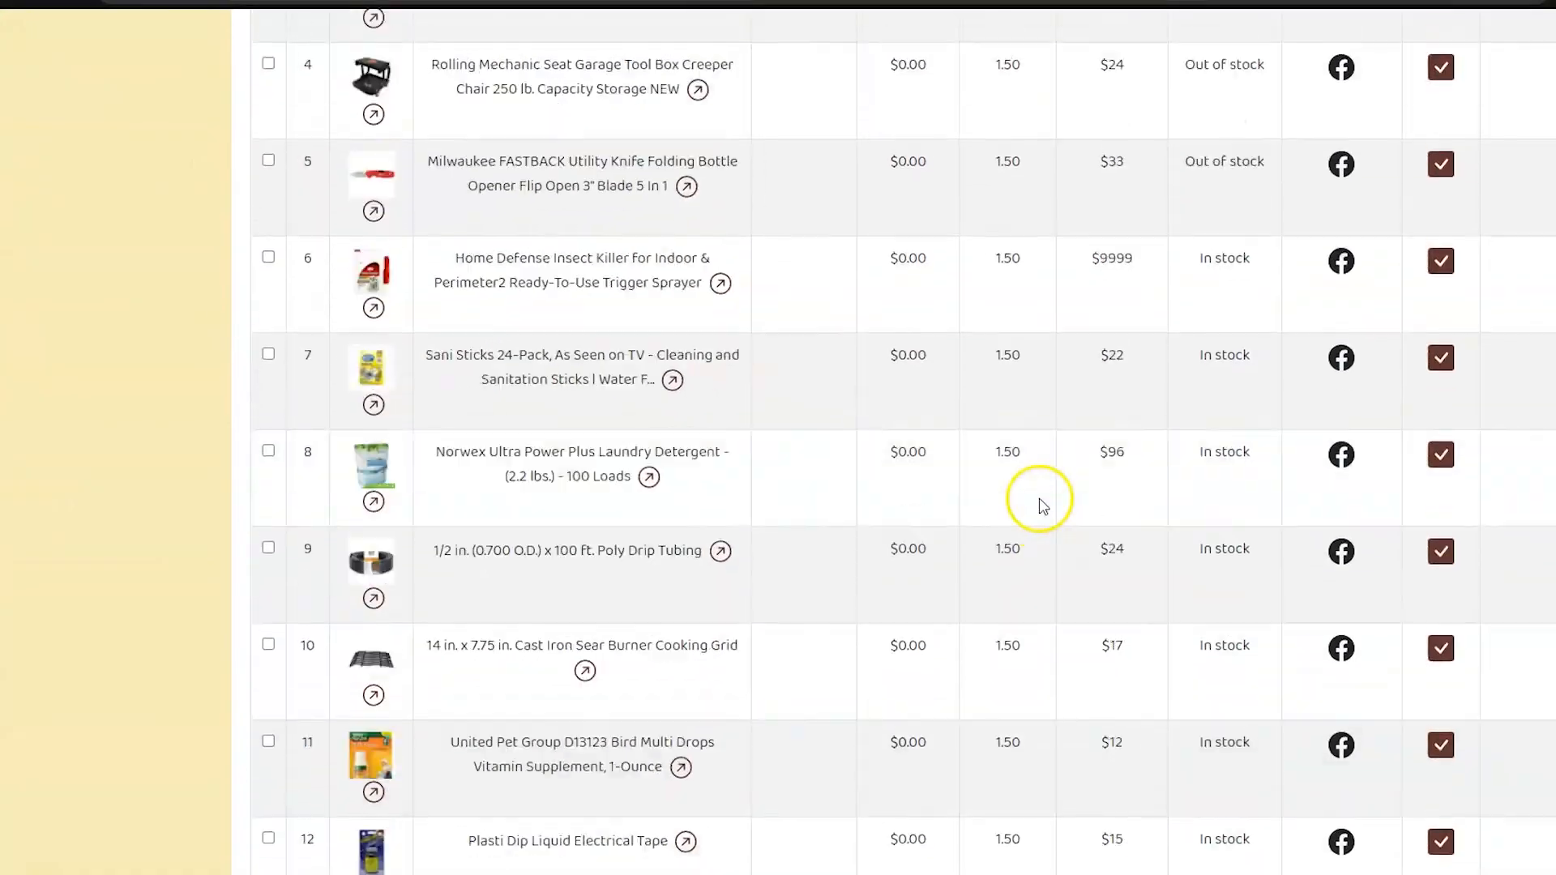
scroll(1041, 499, up, 12)
scroll(972, 499, down, 5)
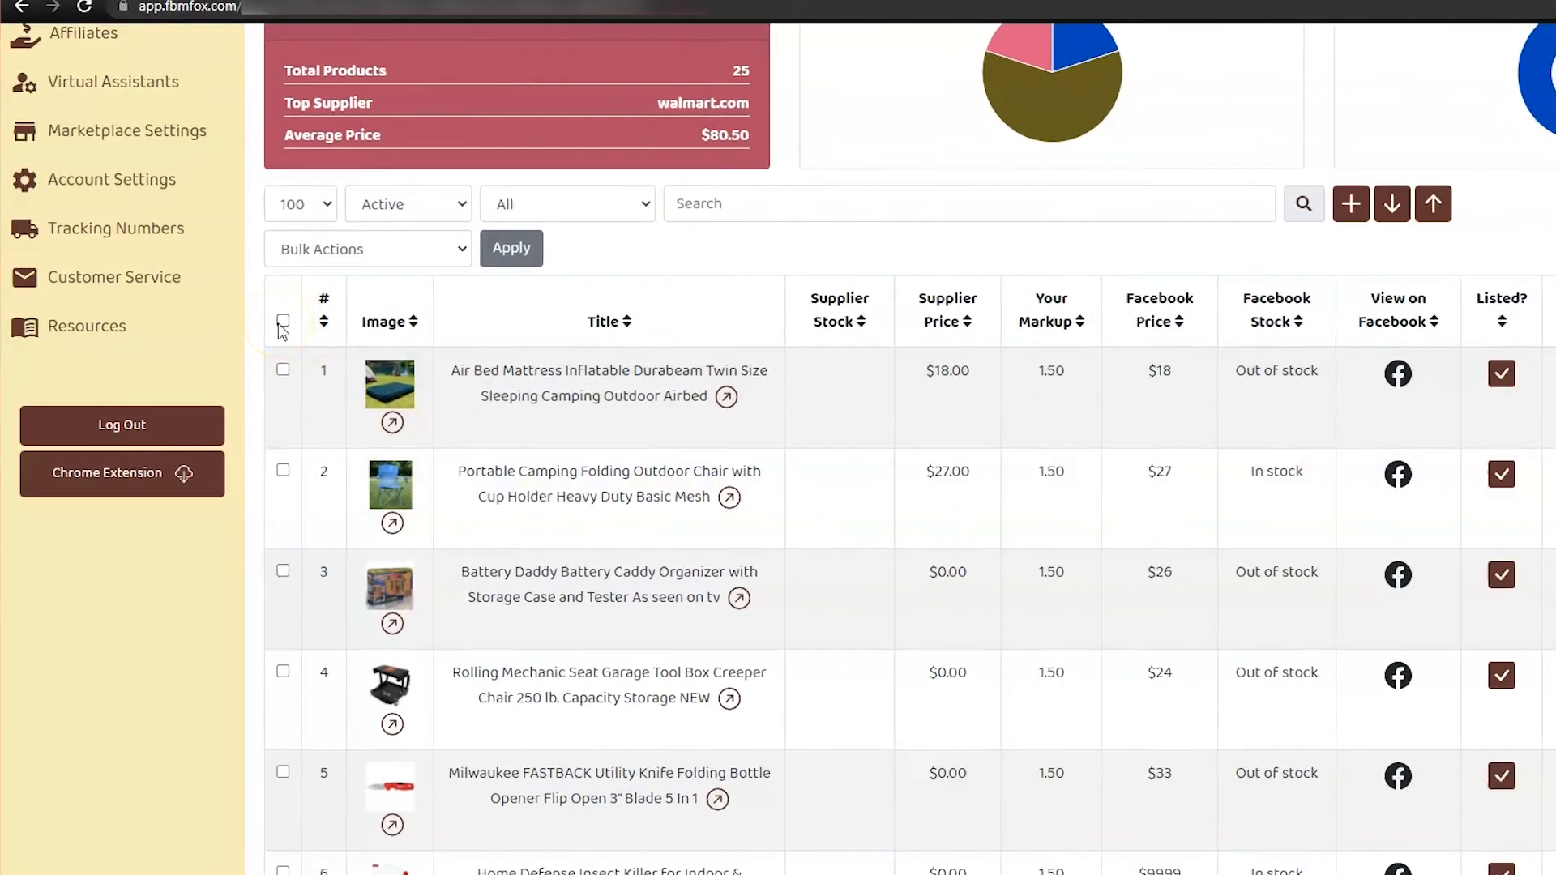
click(268, 295)
scroll(557, 113, up, 3)
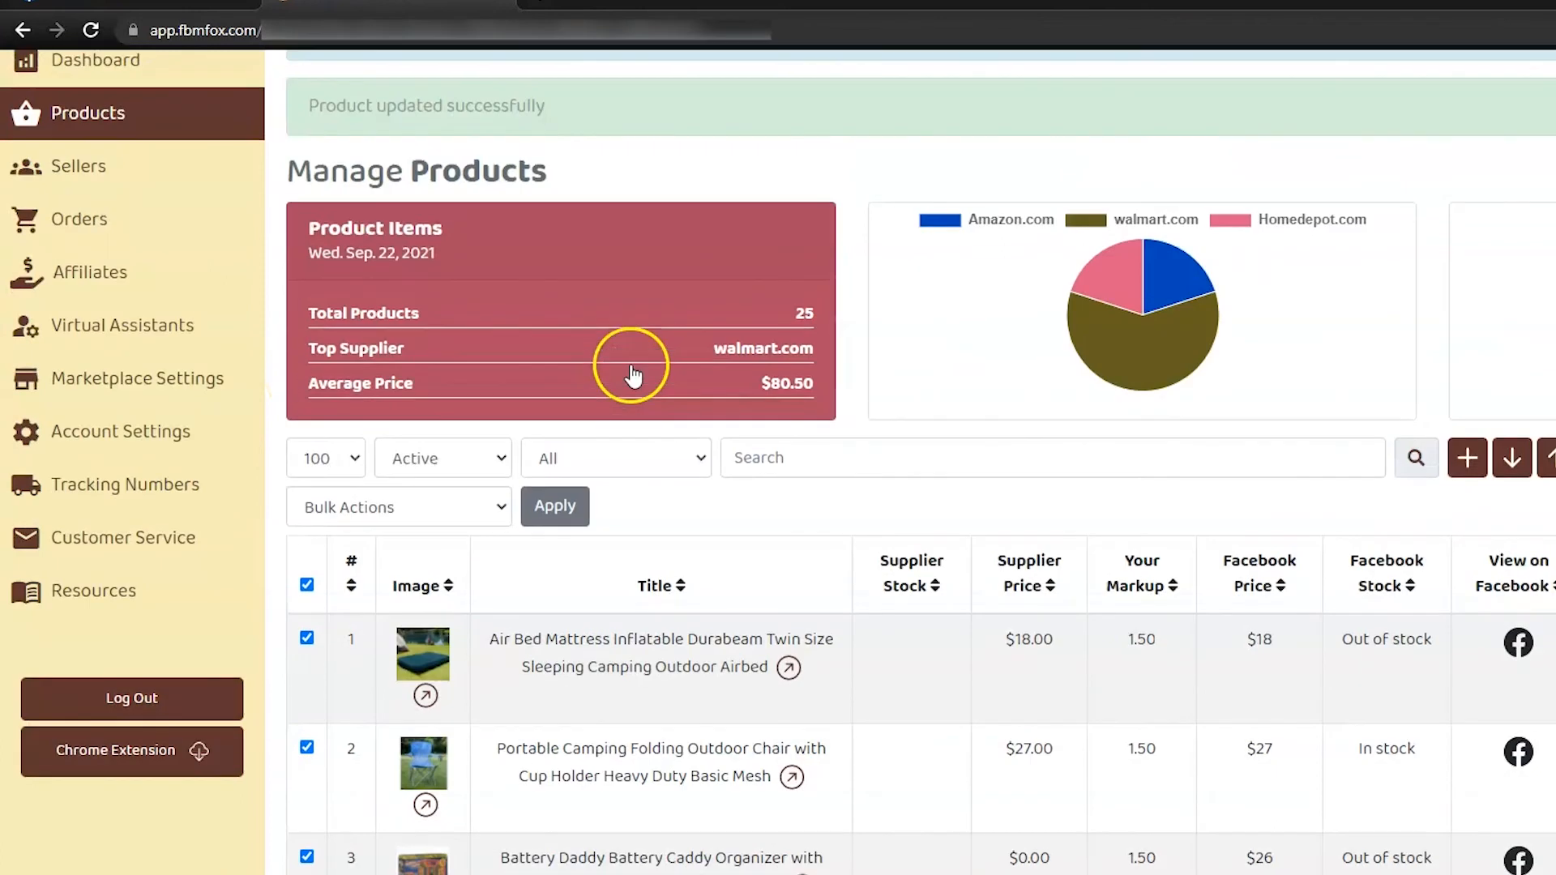
click(419, 512)
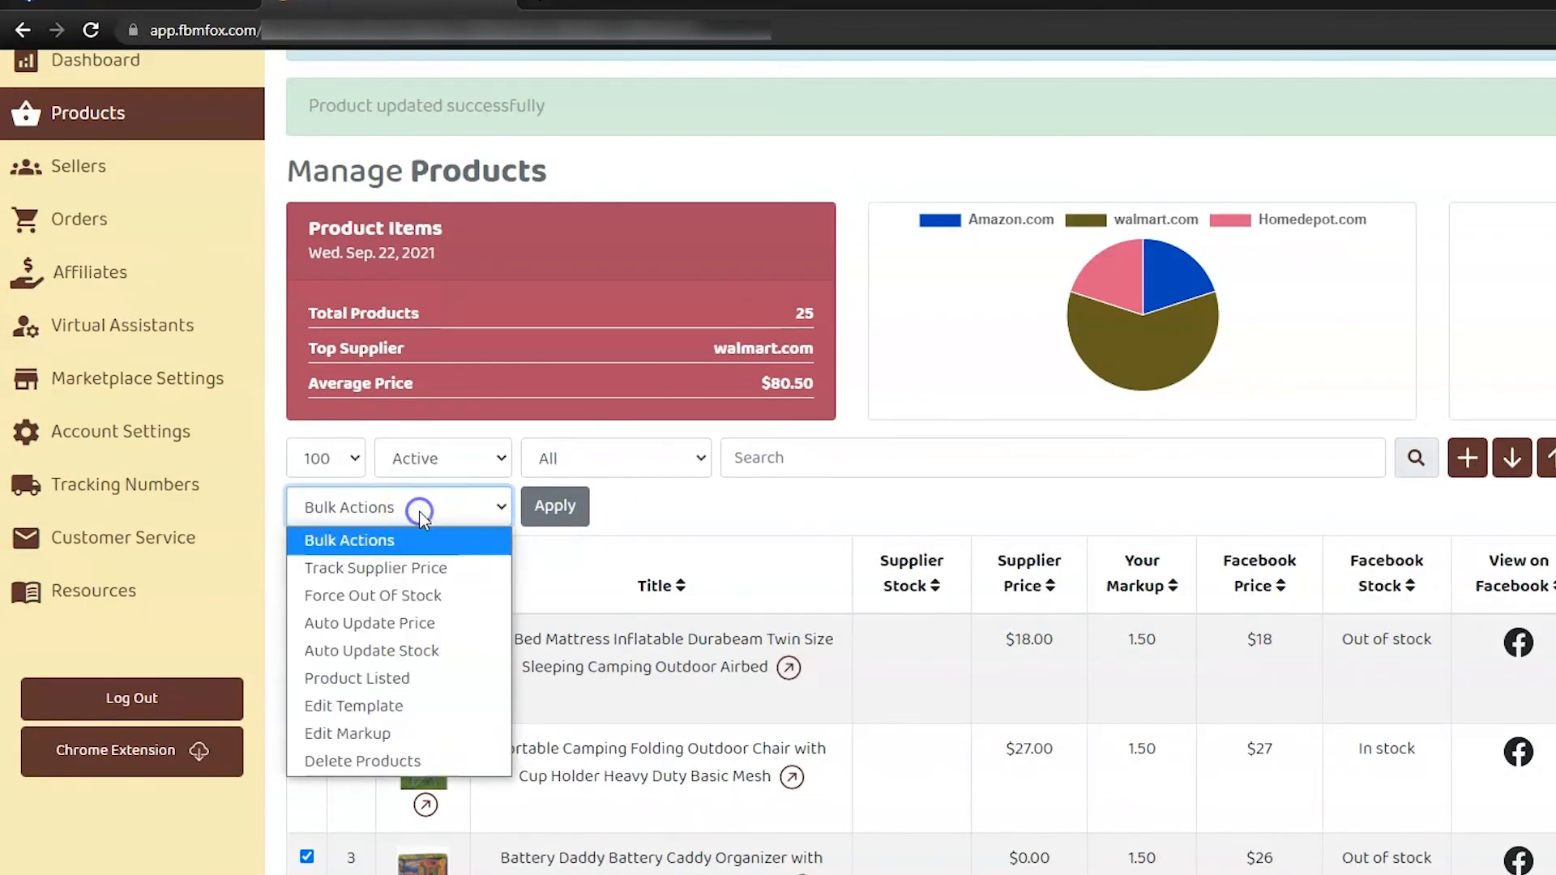
click(423, 705)
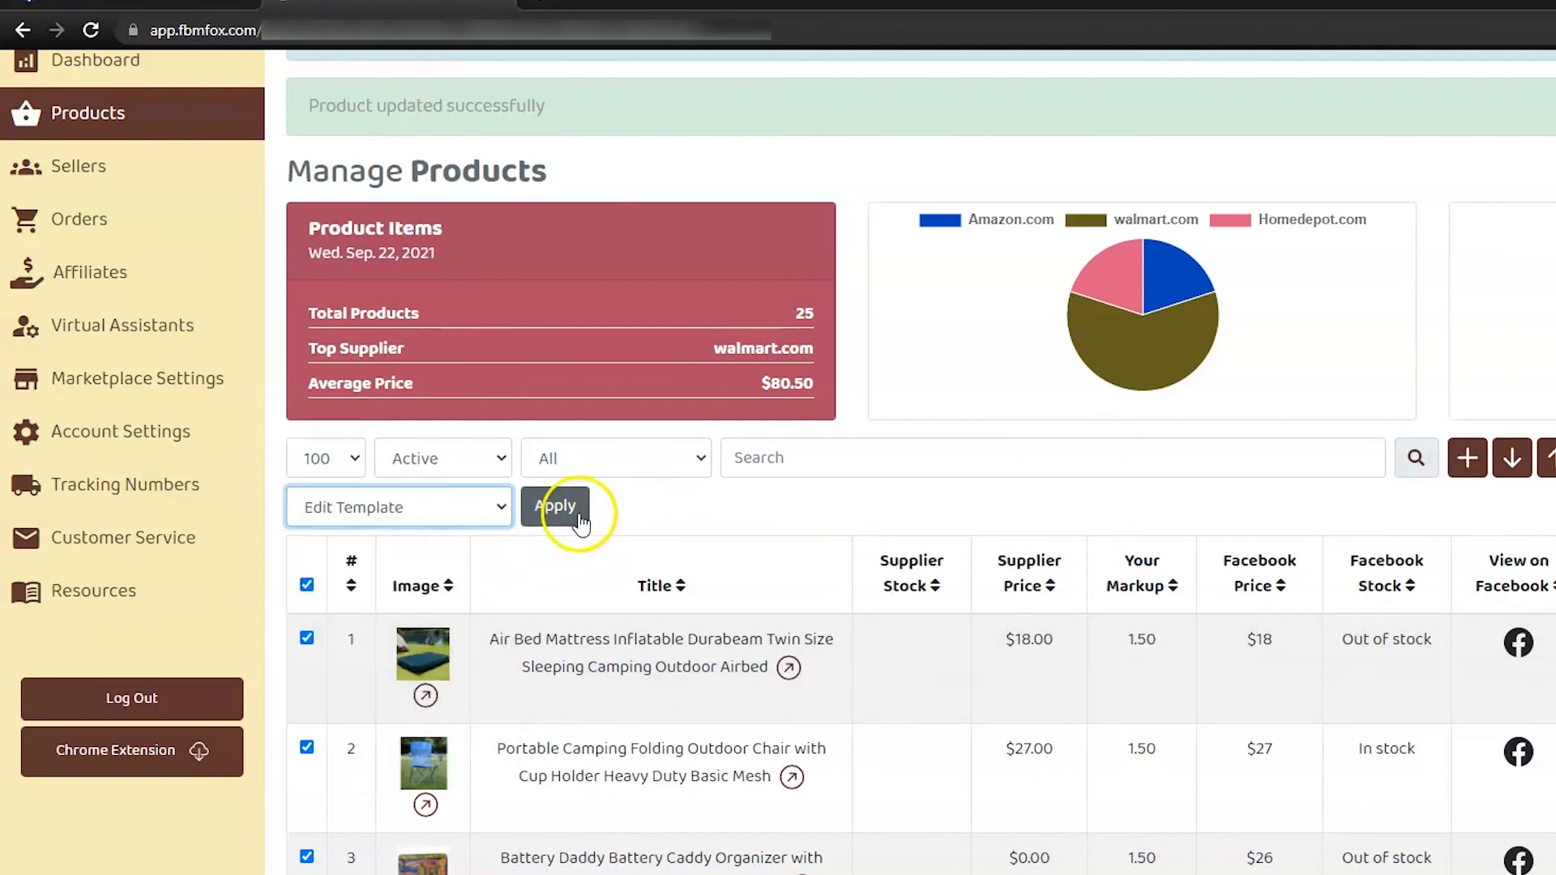
click(577, 511)
click(1018, 212)
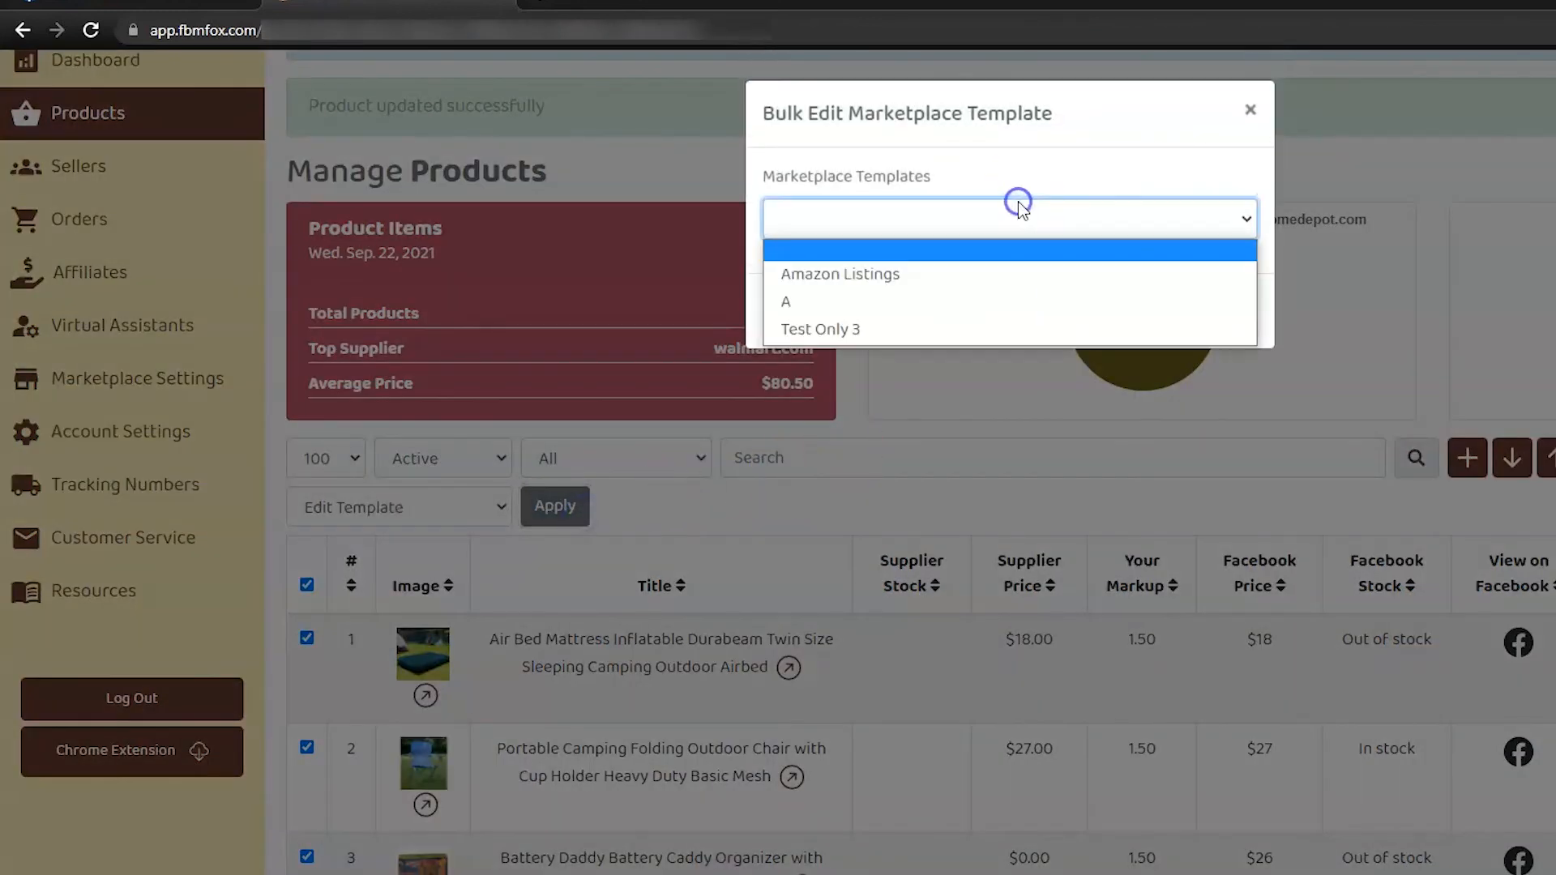
click(992, 305)
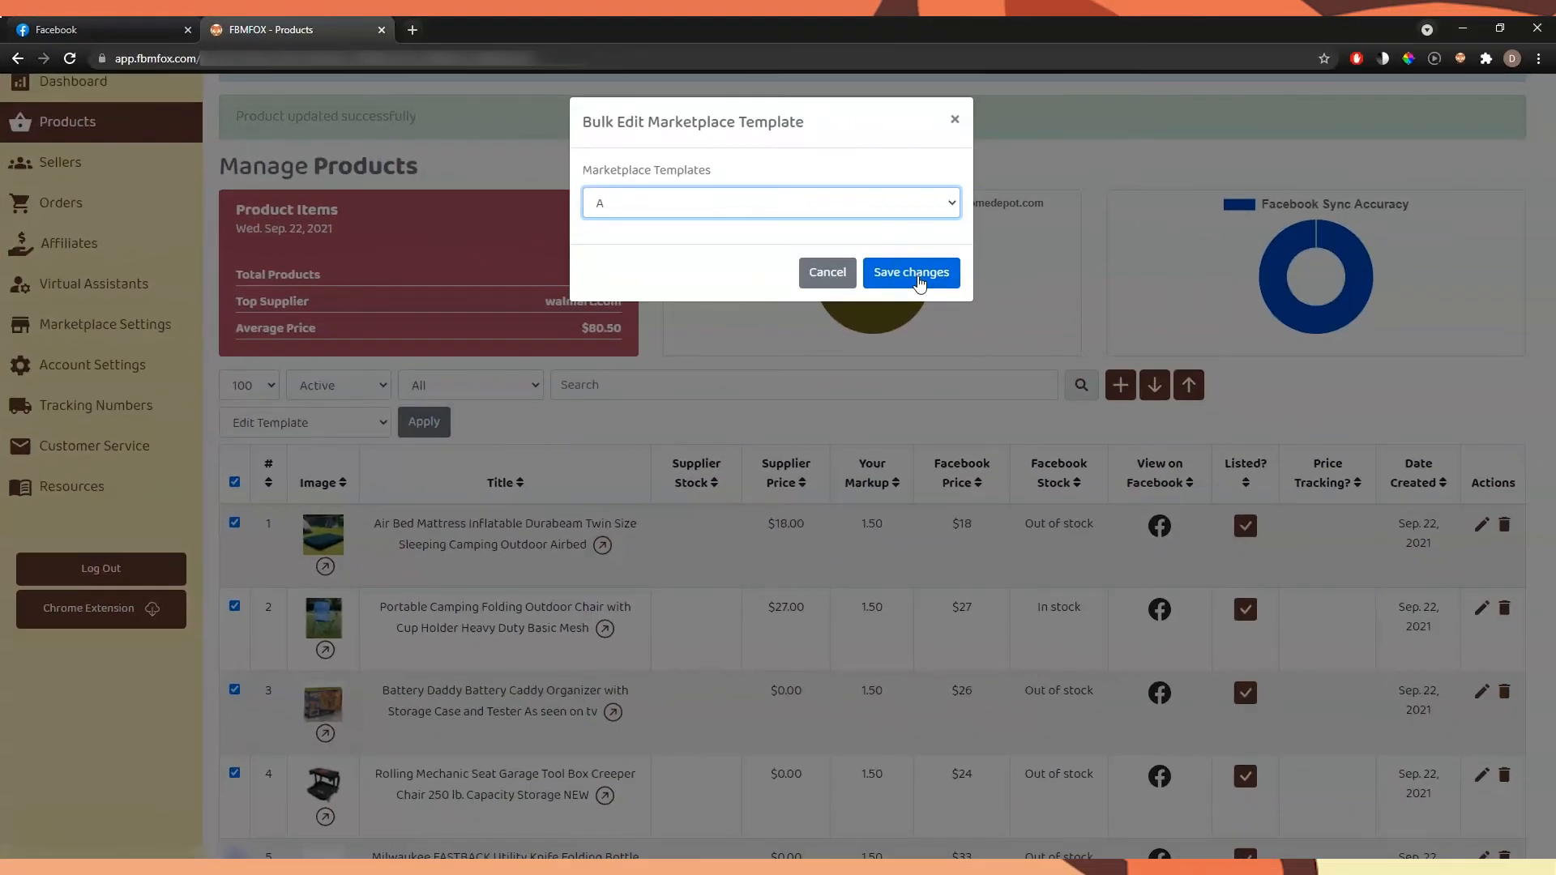
click(918, 279)
Examine the markup, margin, profit and template values in the Air Bed Mattress's product details
scroll(1151, 294, down, 4)
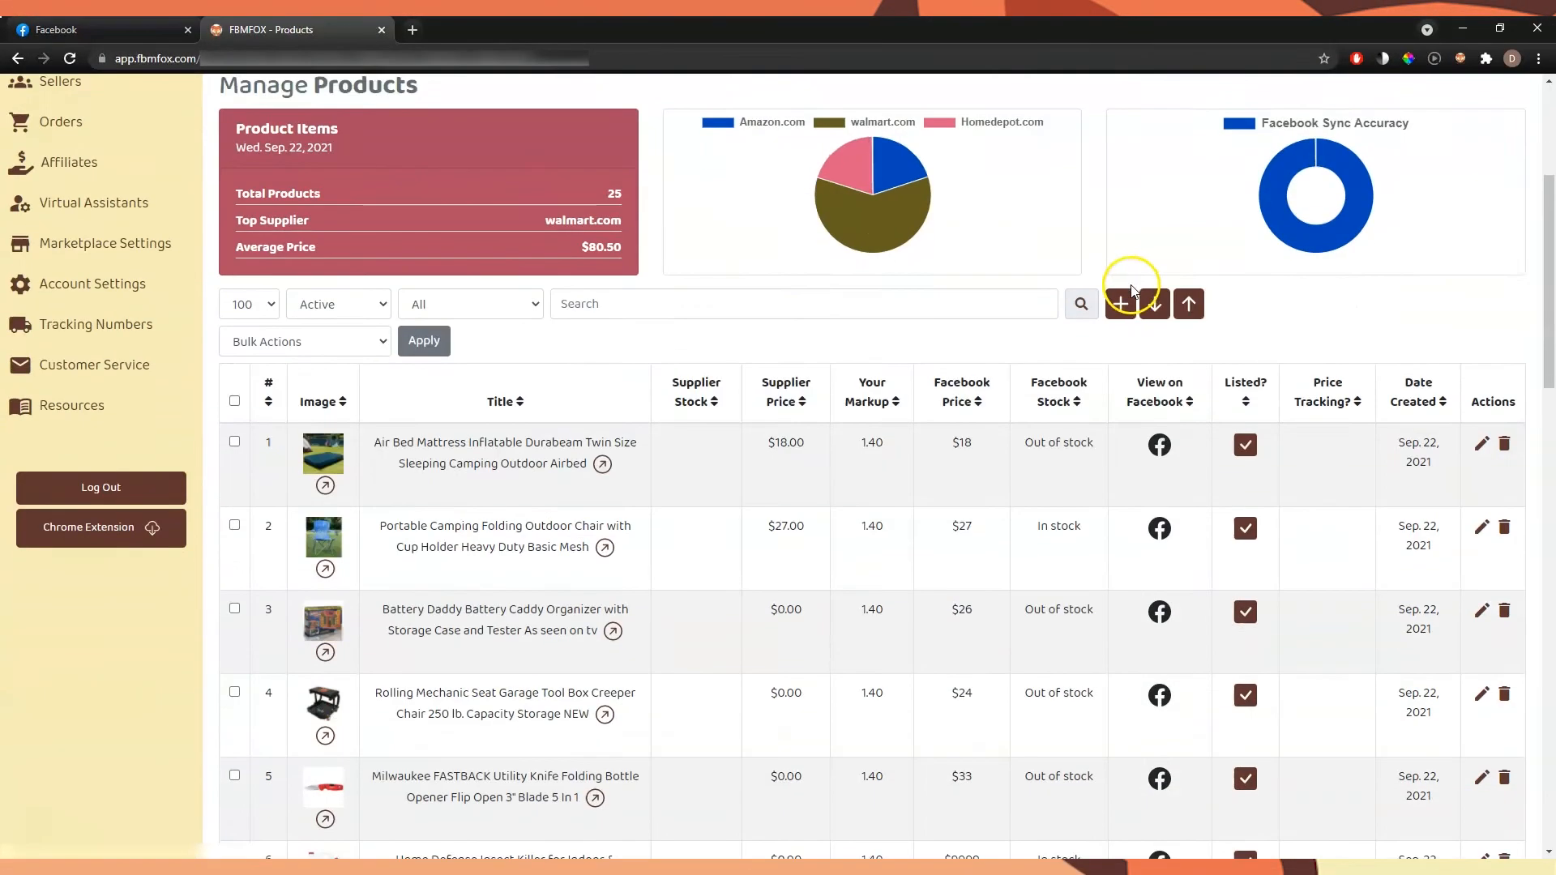
scroll(1130, 290, down, 2)
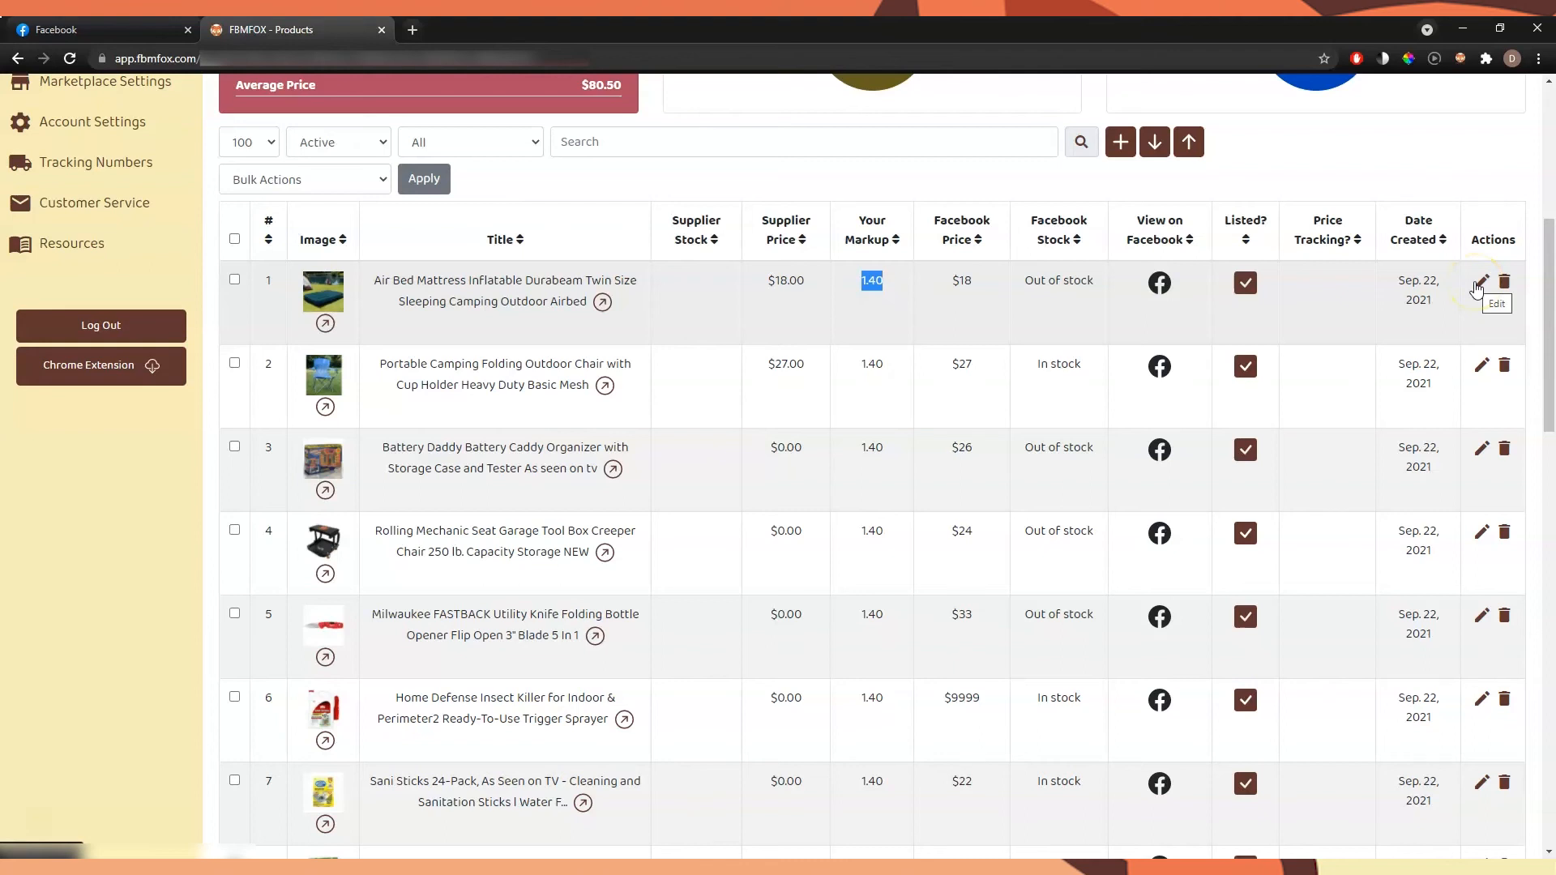
click(1480, 283)
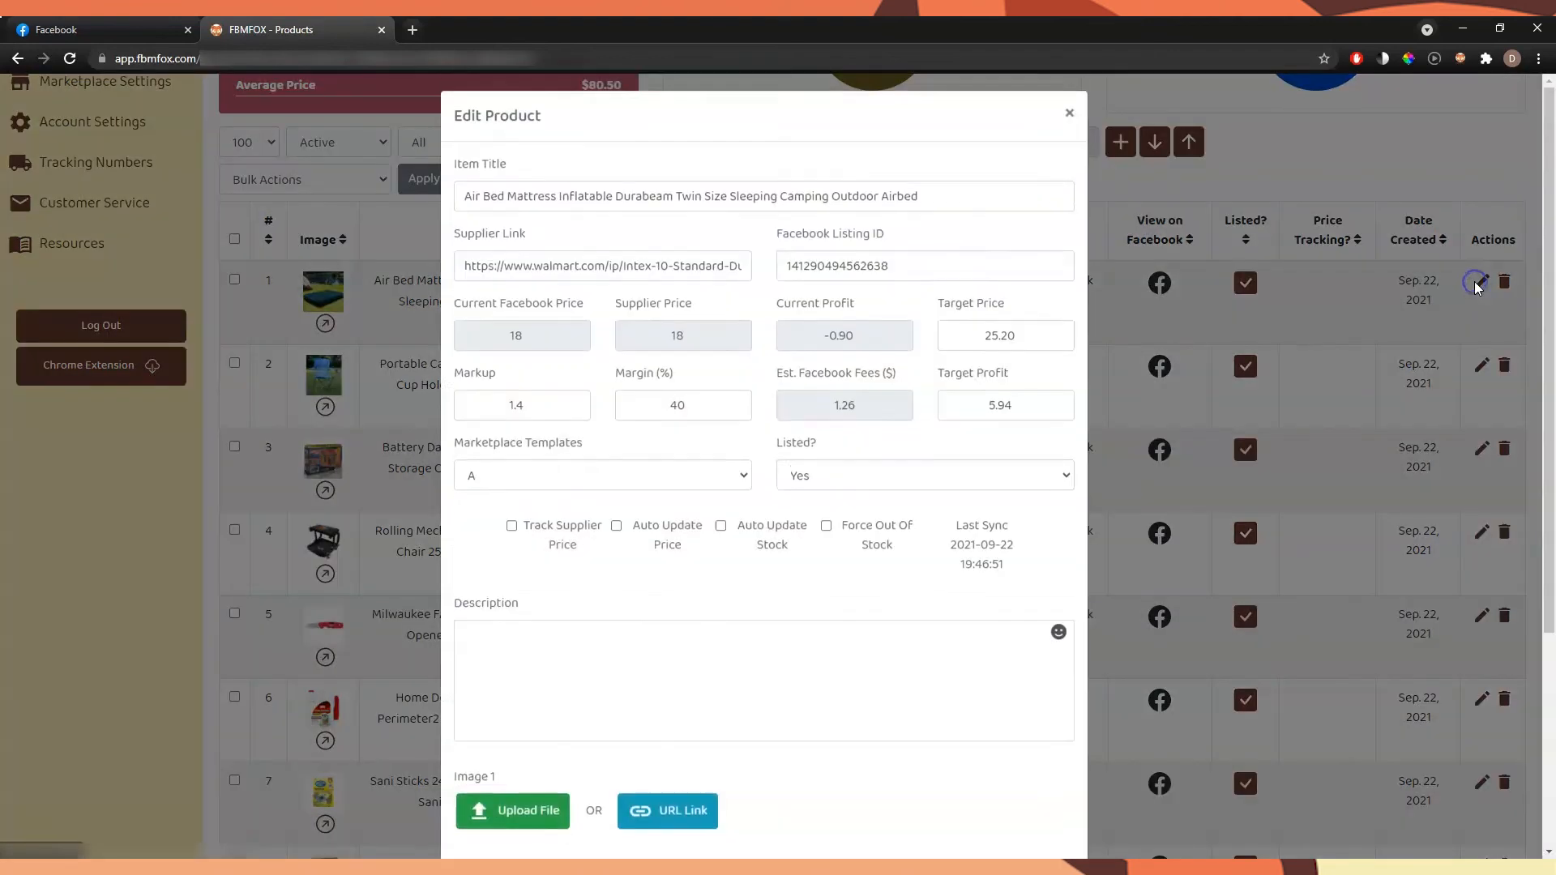
scroll(577, 313, down, 2)
click(525, 323)
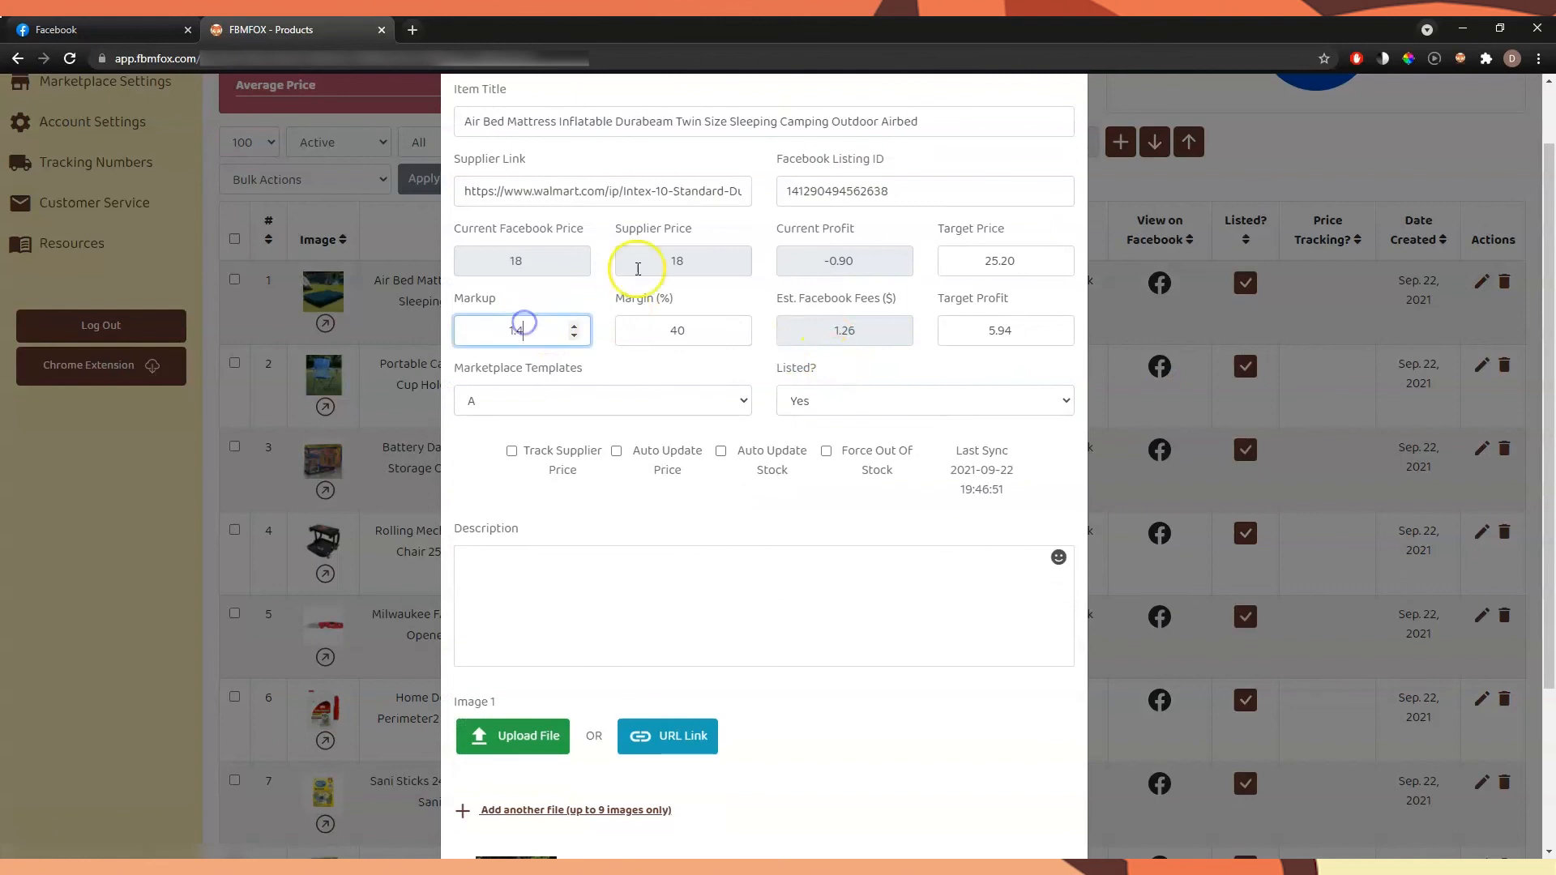
scroll(535, 329, up, 1)
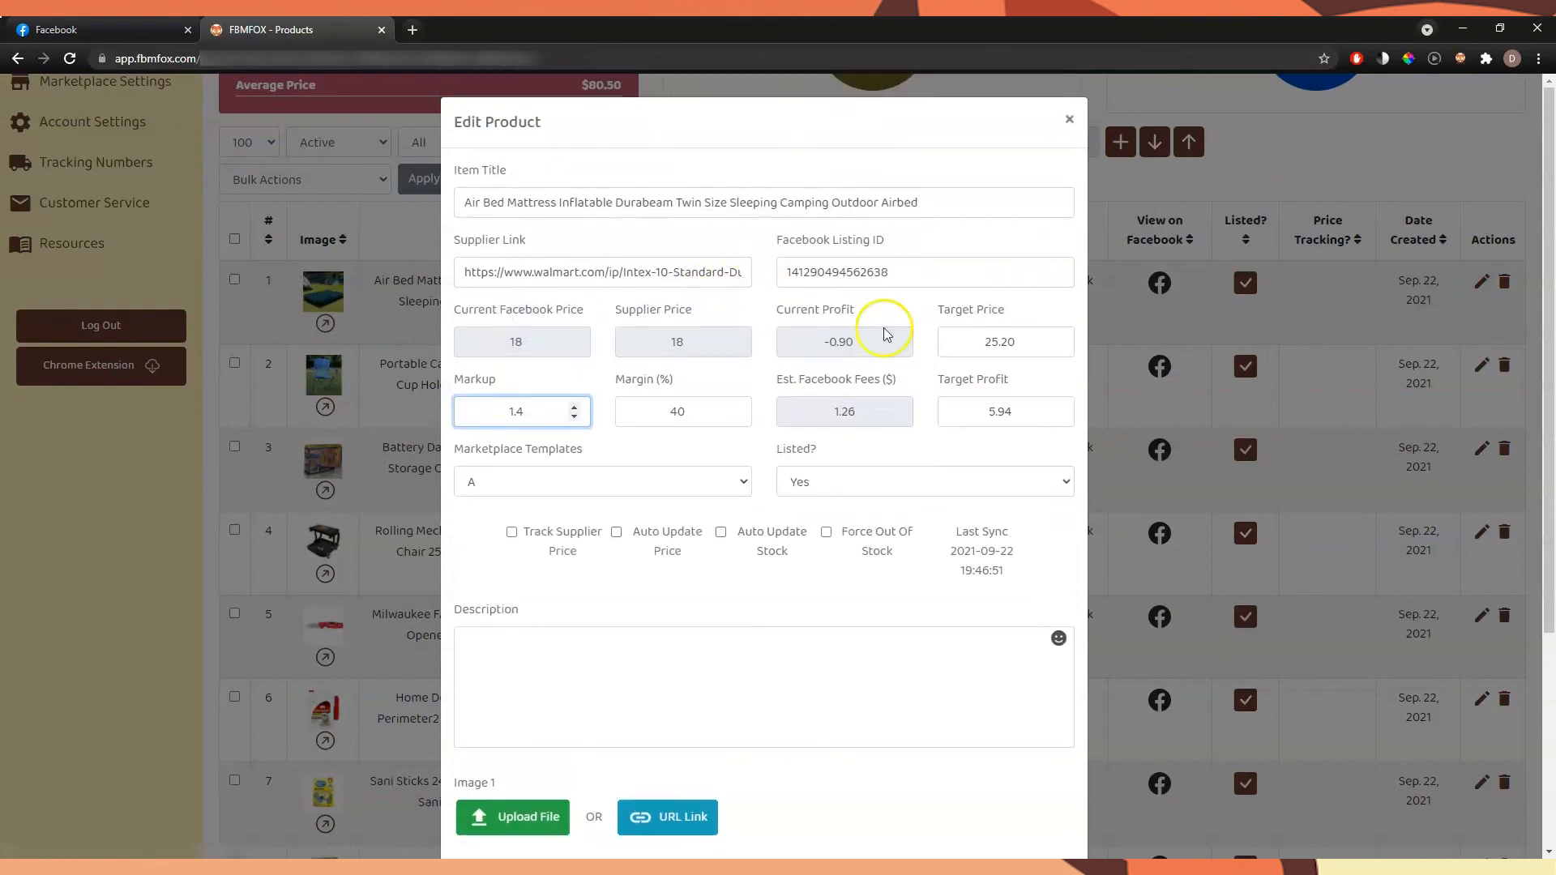
Try a margin of 35% for the Air Bed Mattress and close its details without saving
click(673, 403)
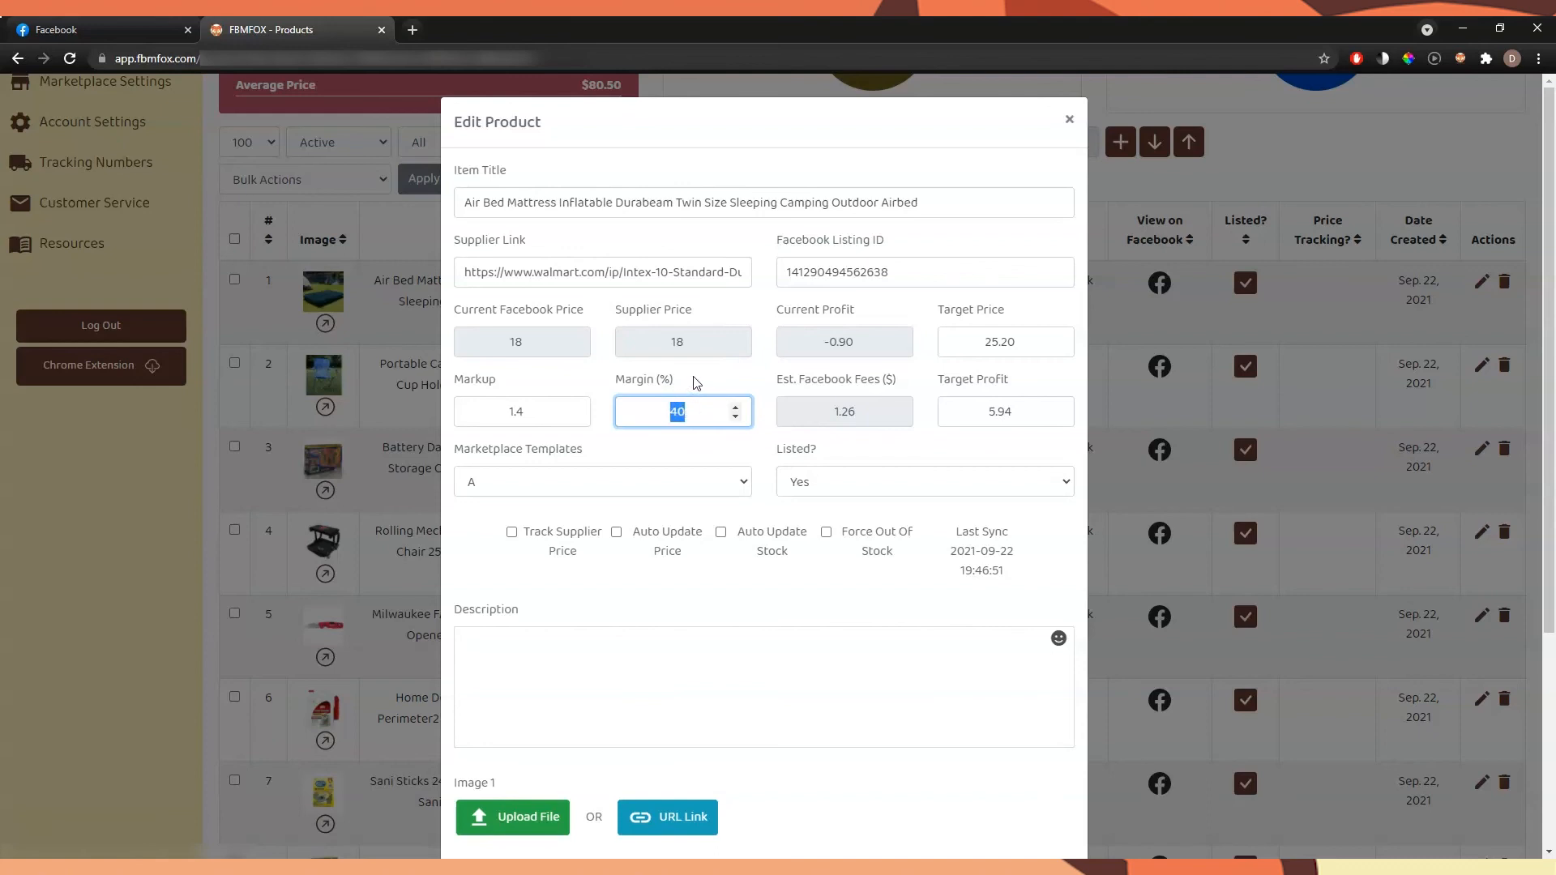
click(694, 381)
click(525, 411)
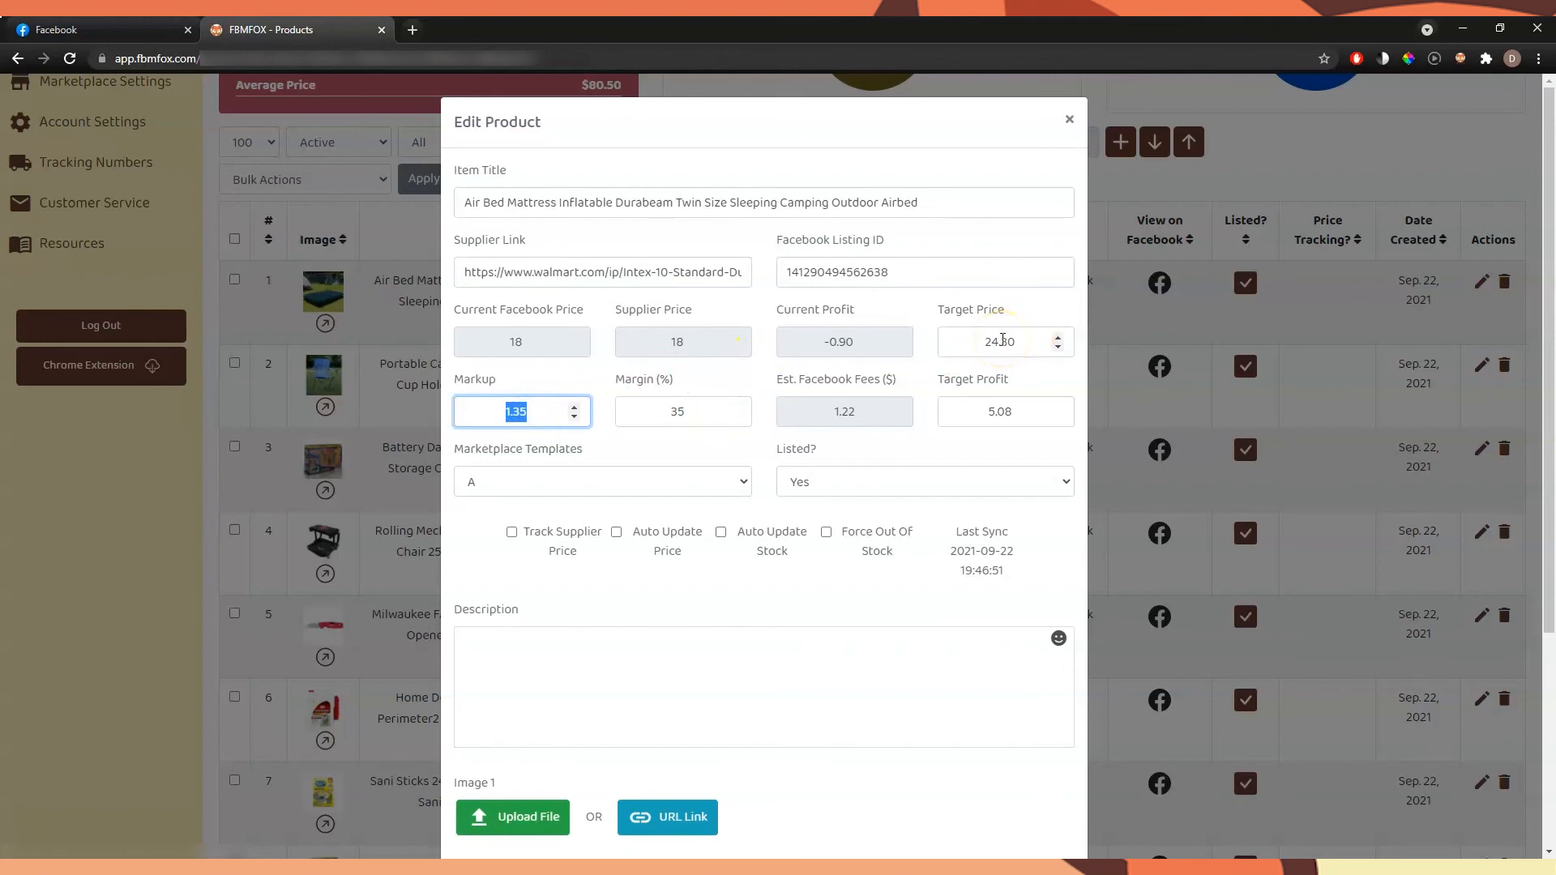
click(647, 411)
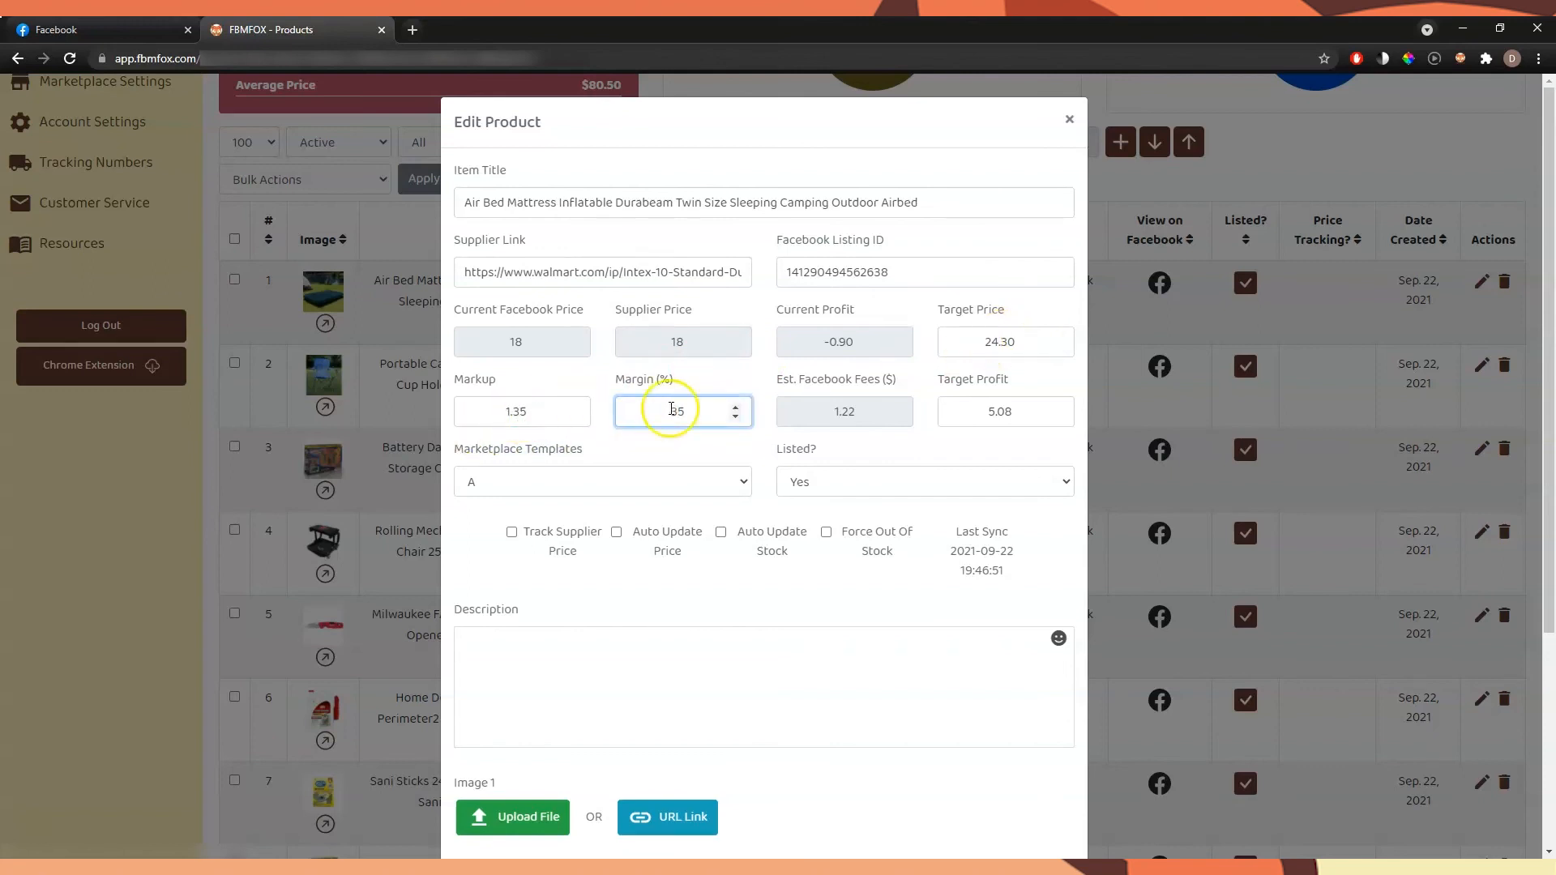
click(1068, 109)
Compare the Air Bed Mattress's supplier price with its Facebook price and view the price and stock notifications
scroll(997, 316, up, 1)
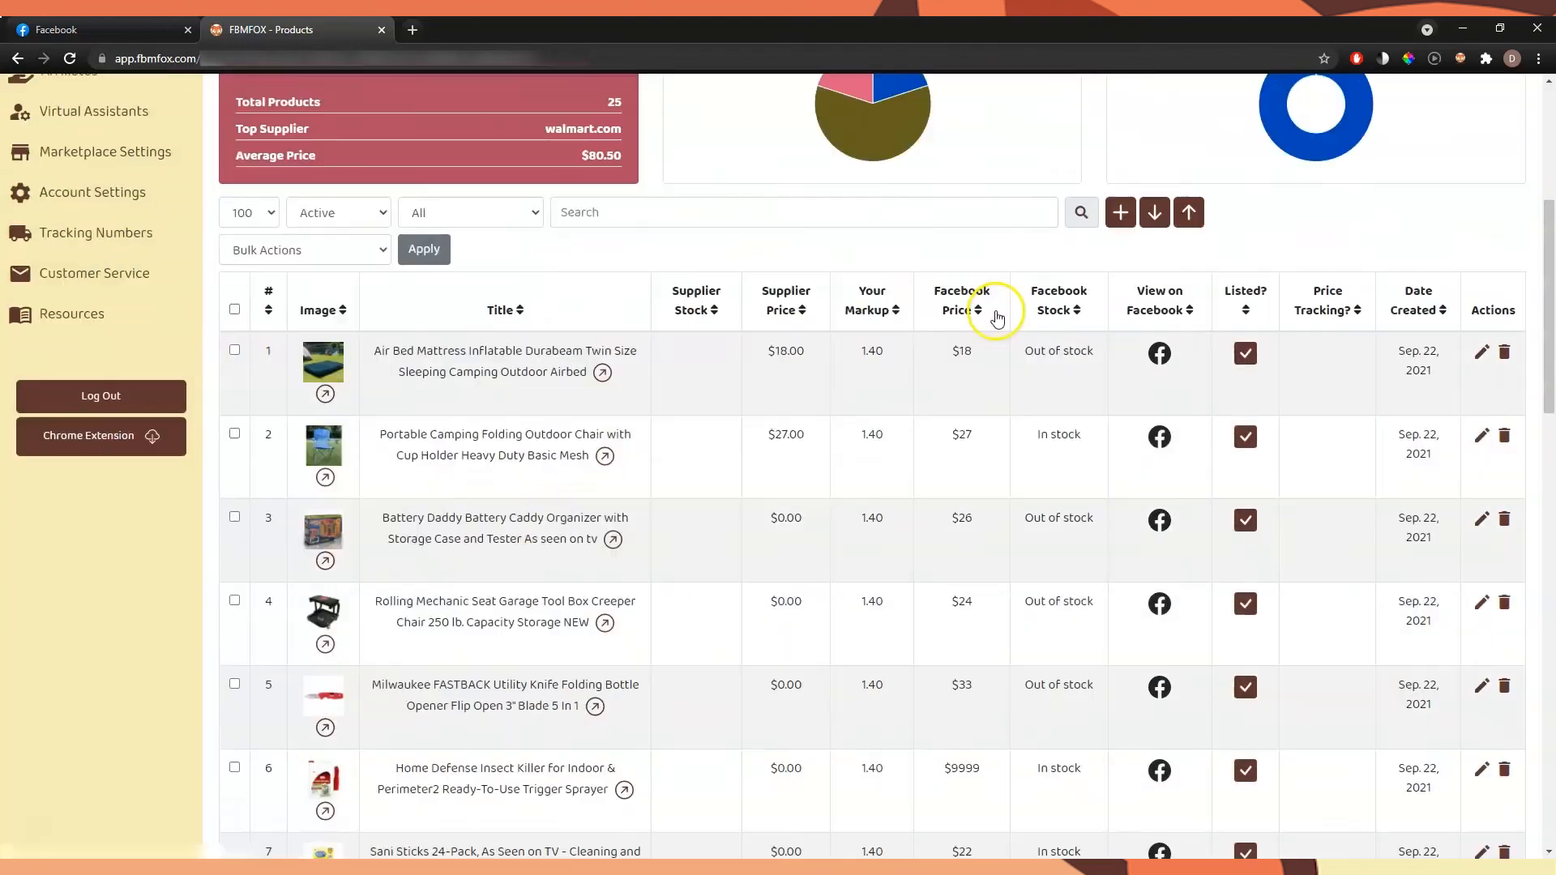
scroll(997, 316, up, 1)
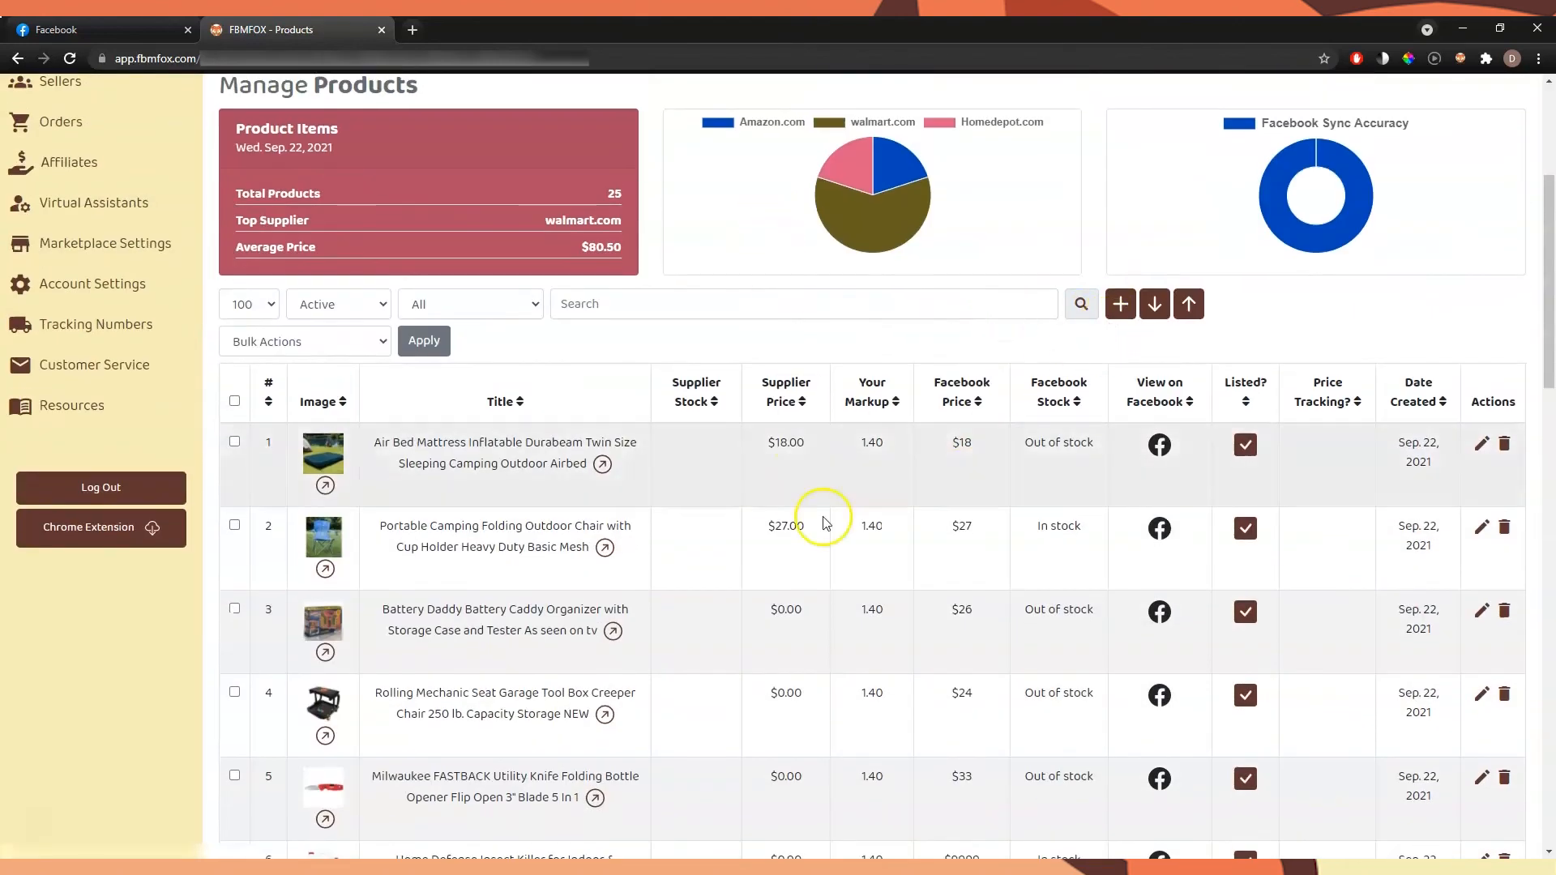
double_click(779, 451)
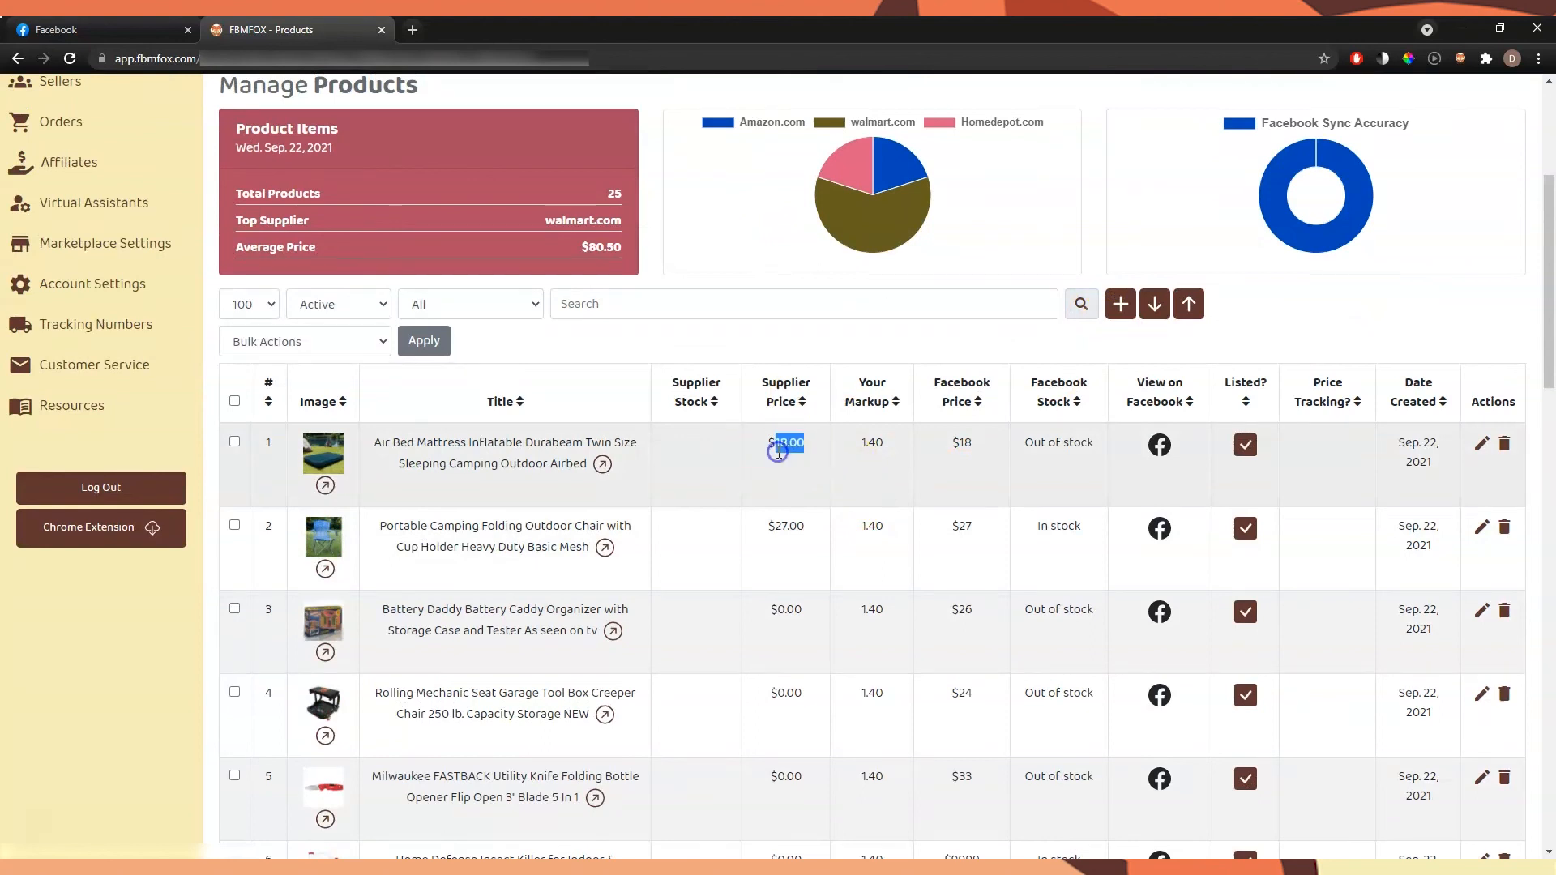
click(956, 441)
scroll(1155, 469, up, 4)
click(1469, 117)
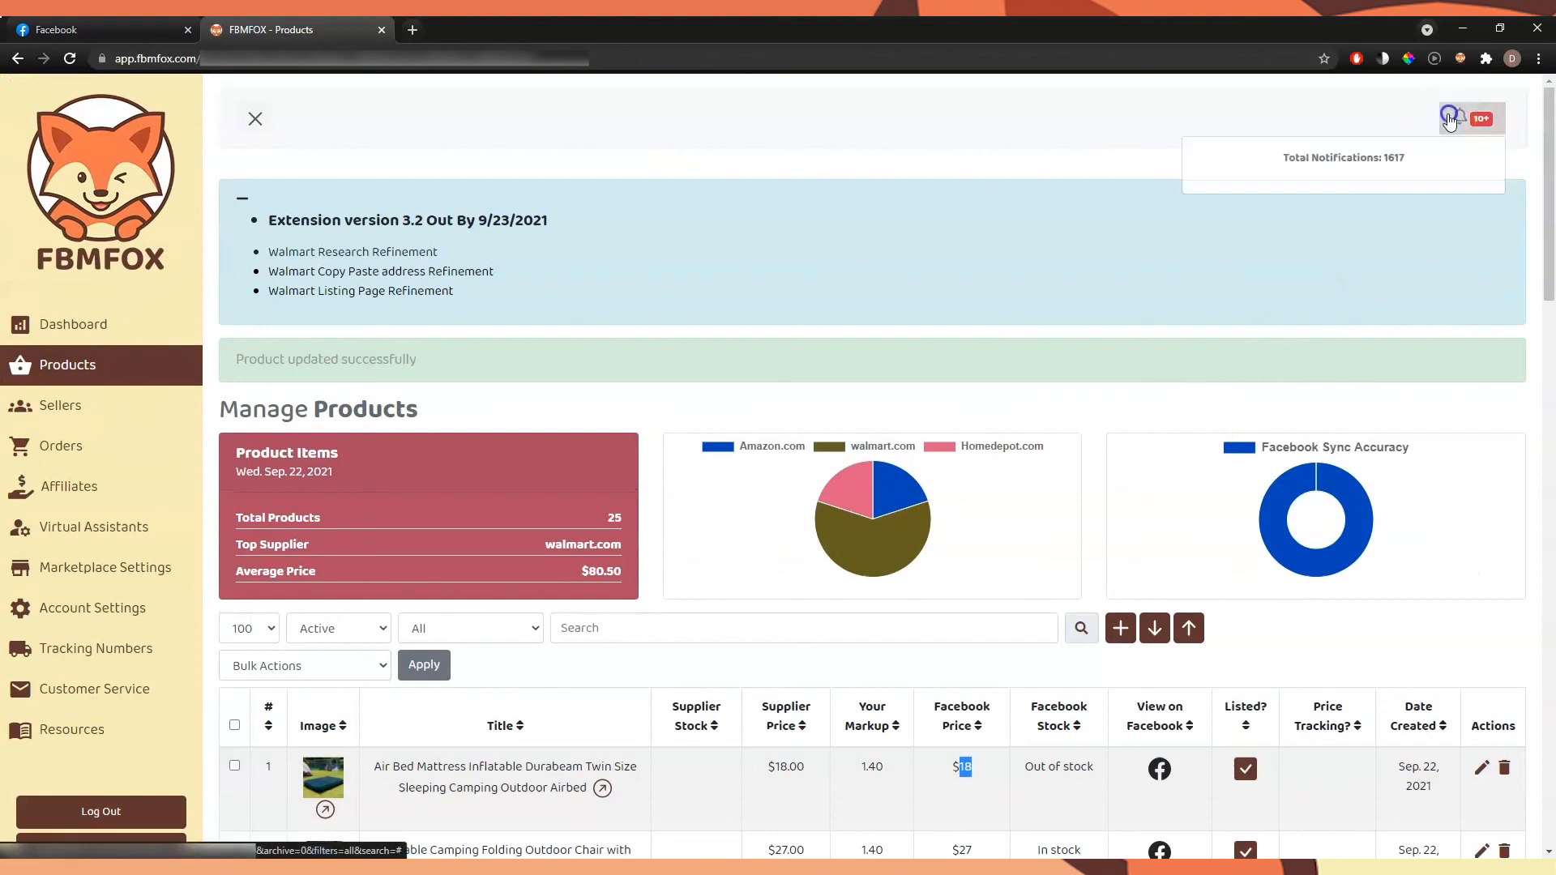
click(982, 239)
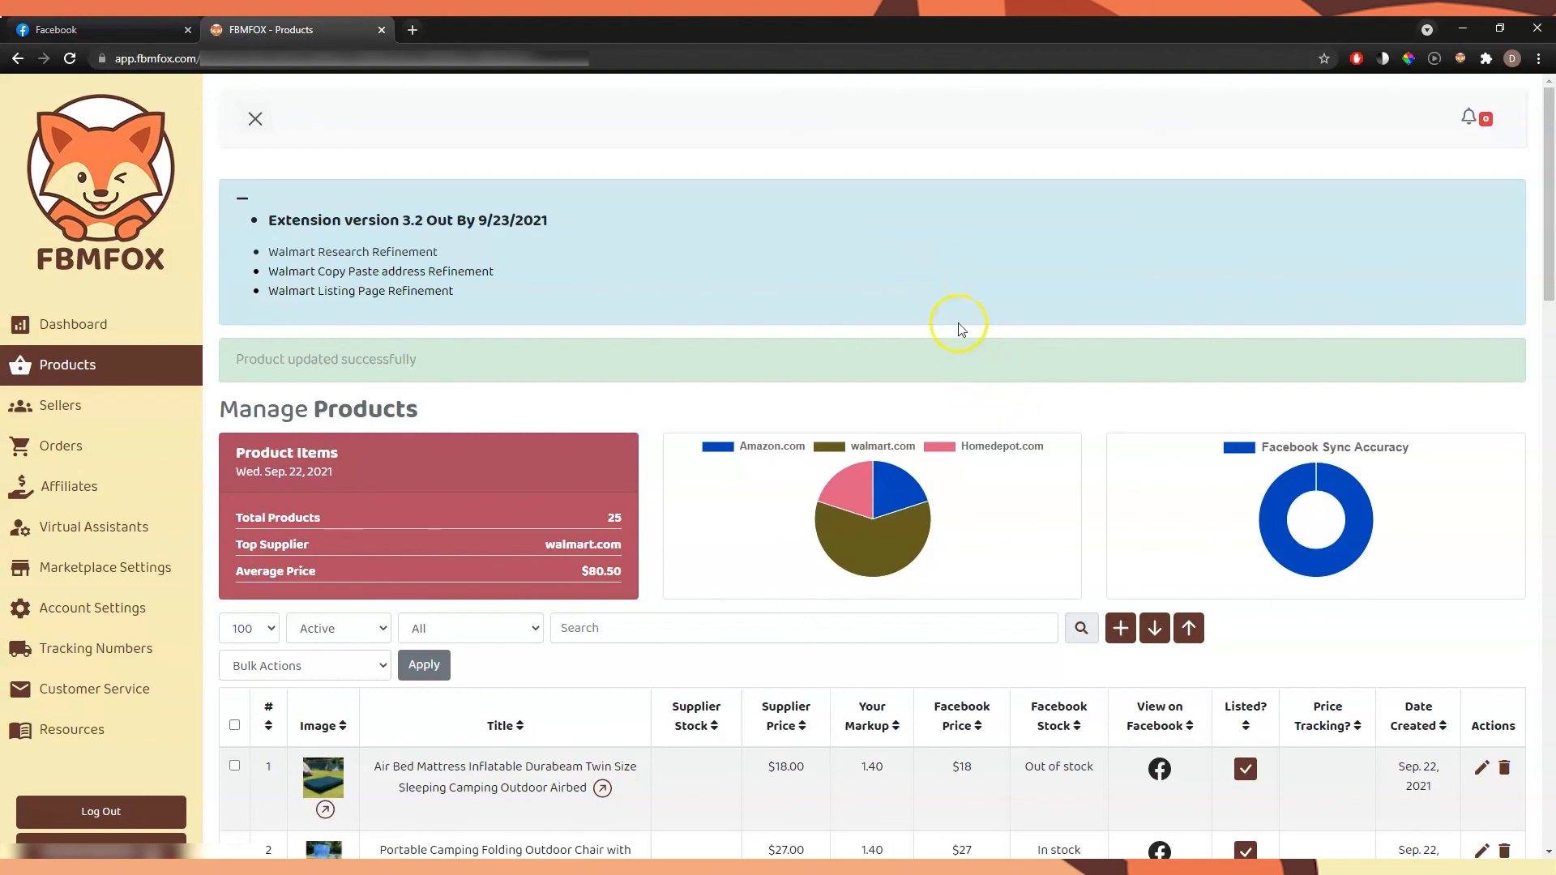
scroll(952, 337, down, 4)
scroll(963, 370, down, 1)
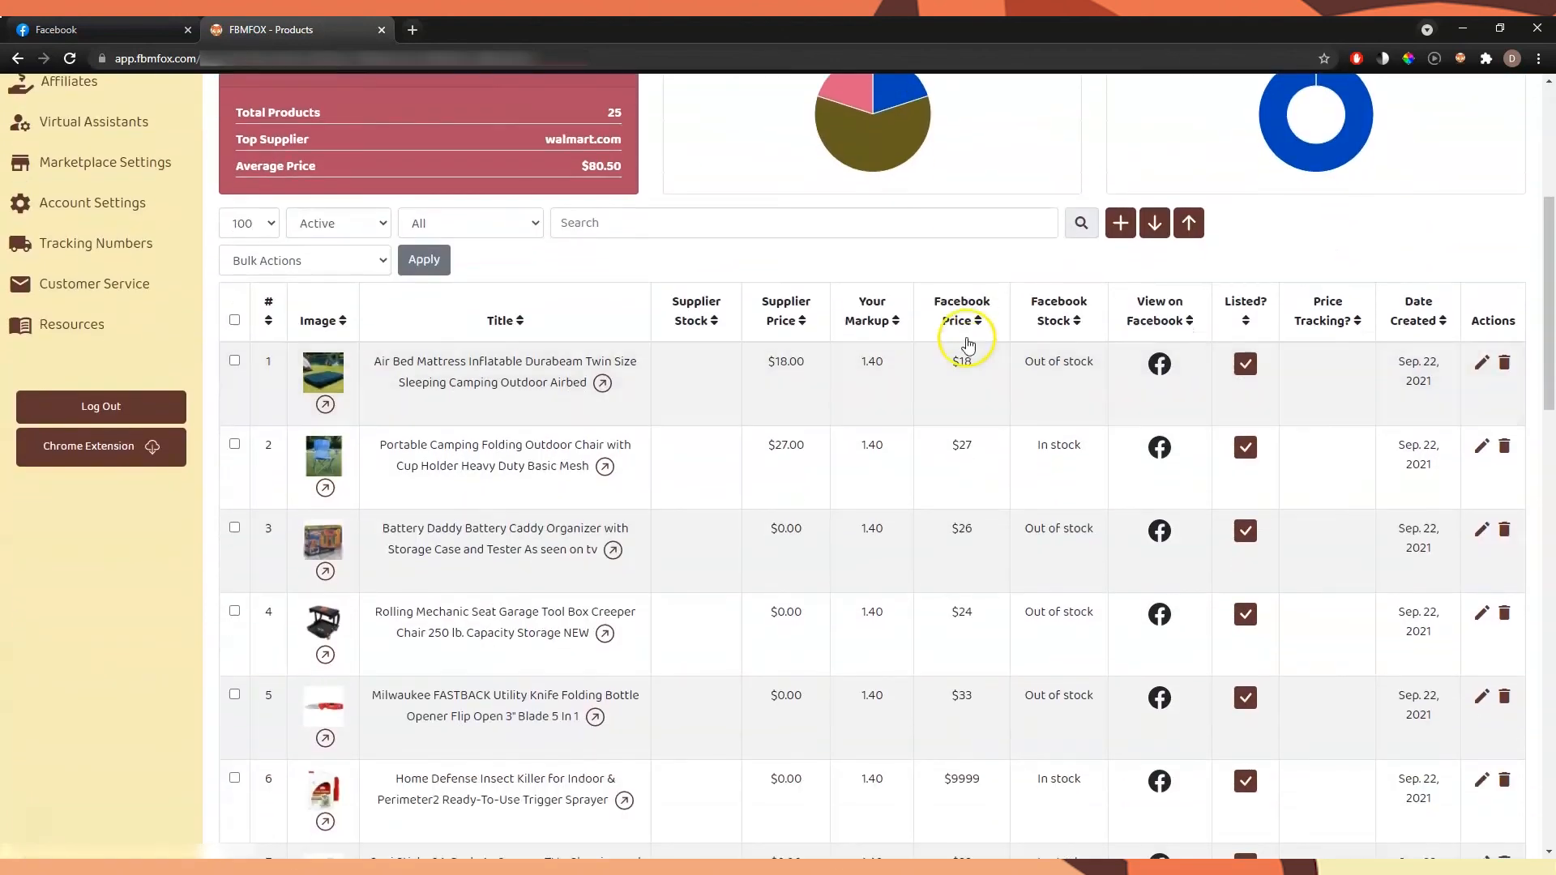
scroll(969, 345, up, 4)
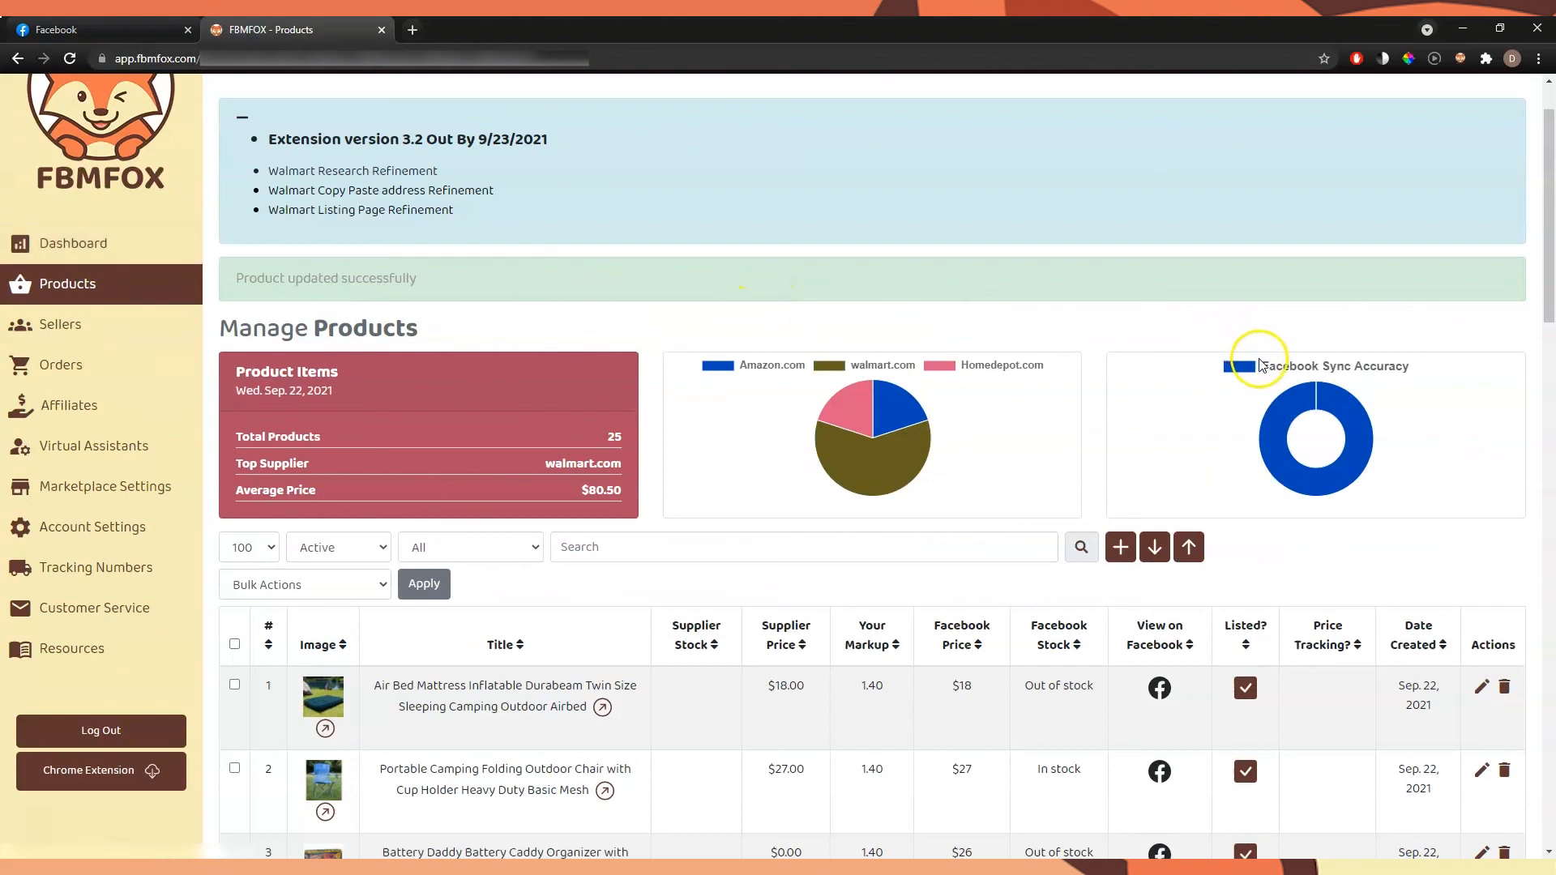
scroll(1238, 359, down, 4)
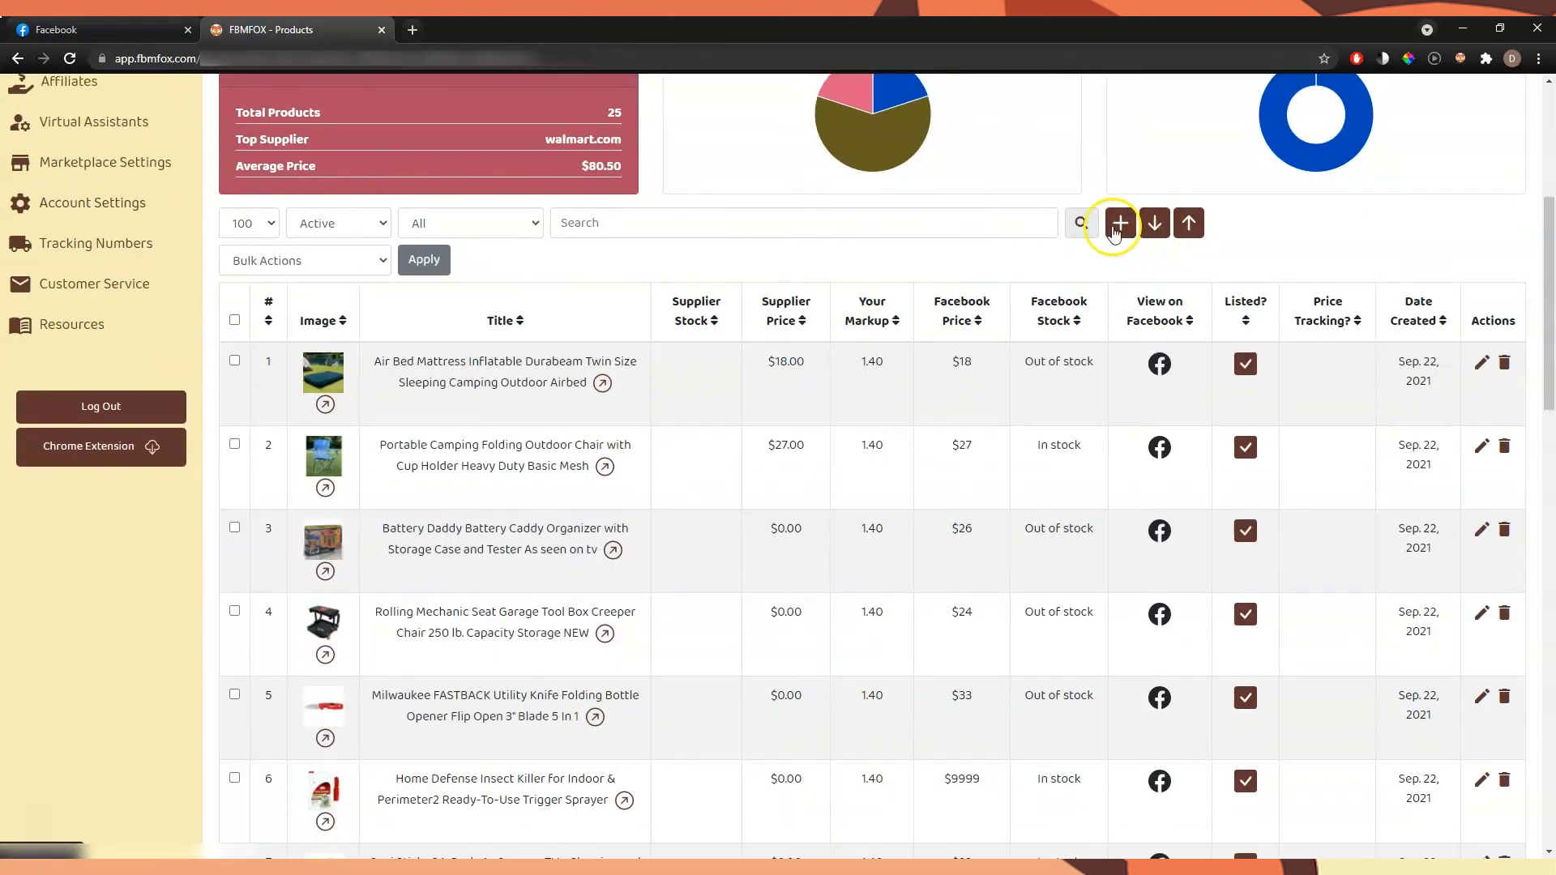